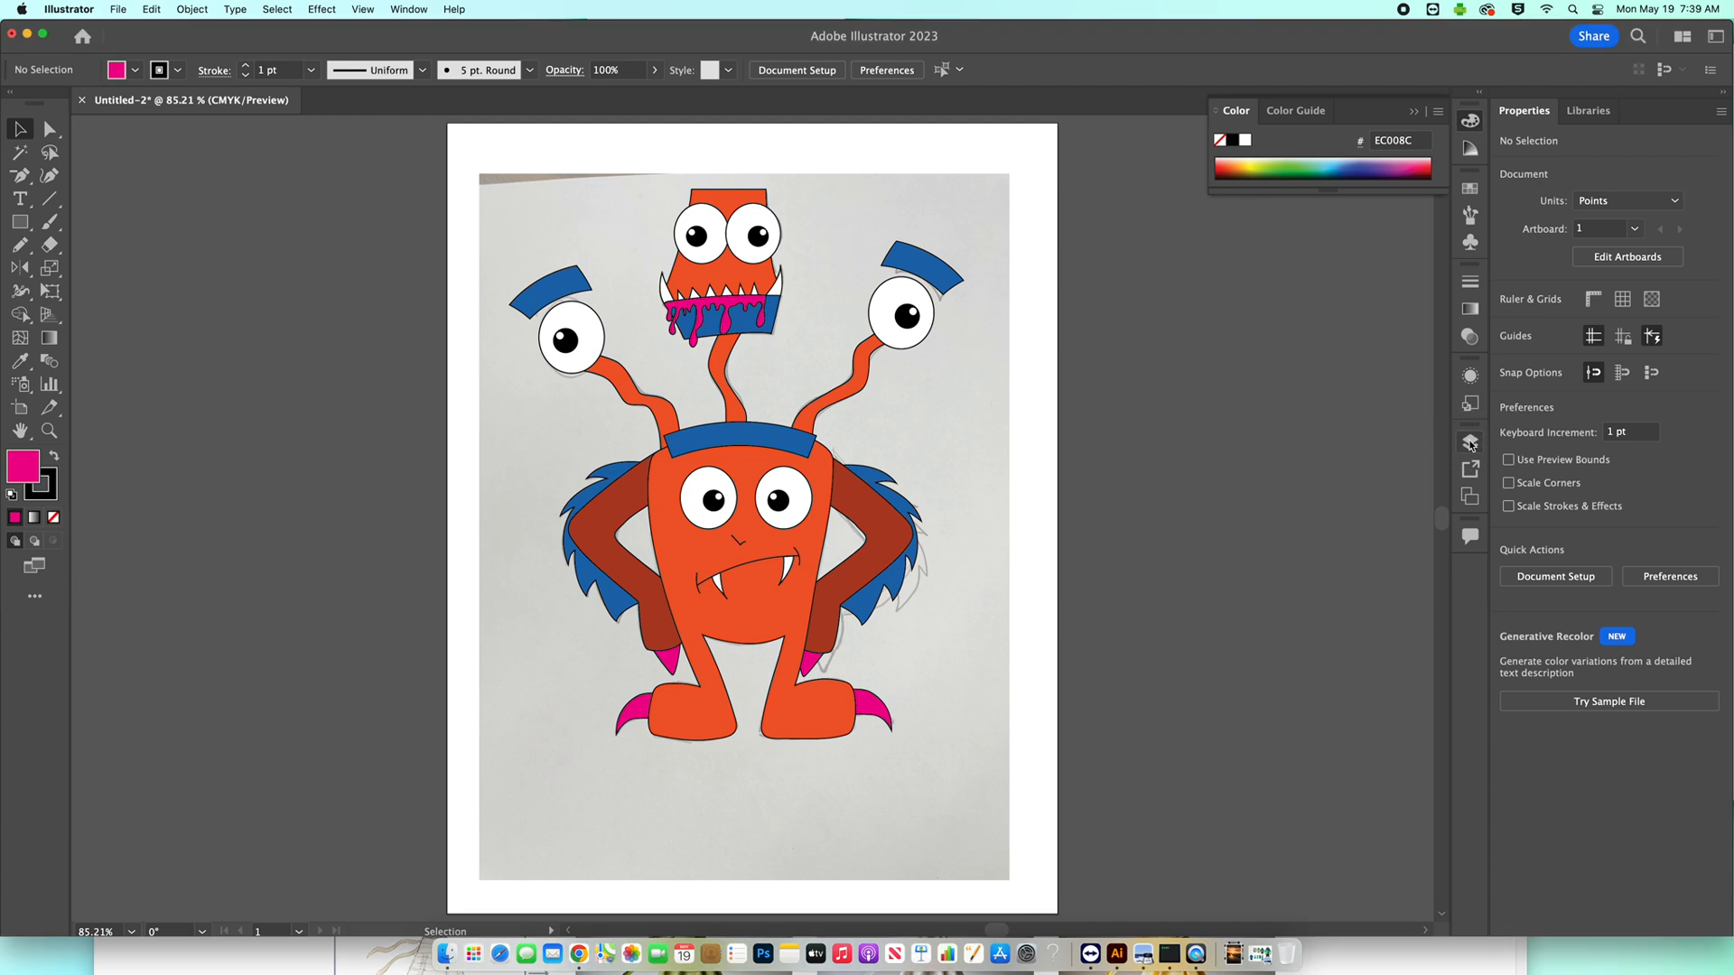
Hide Layer 1, which holds the scanned monster sketch.
left_click_drag(1244, 437, 1105, 225)
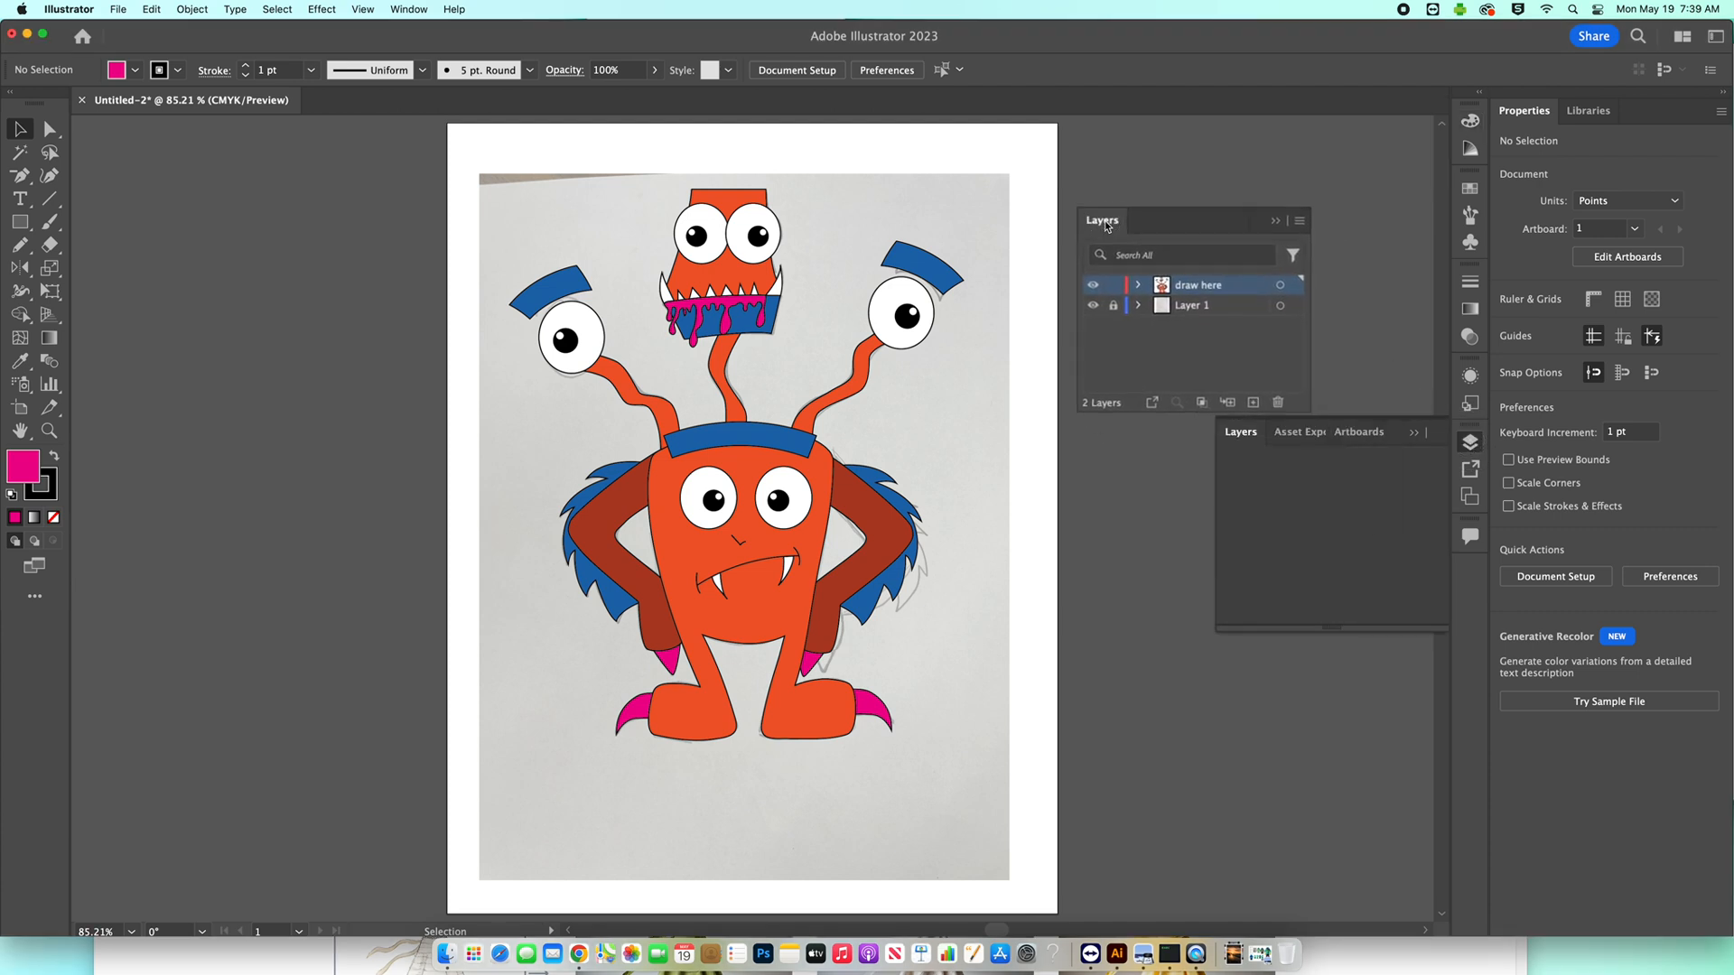
left_click(1092, 307)
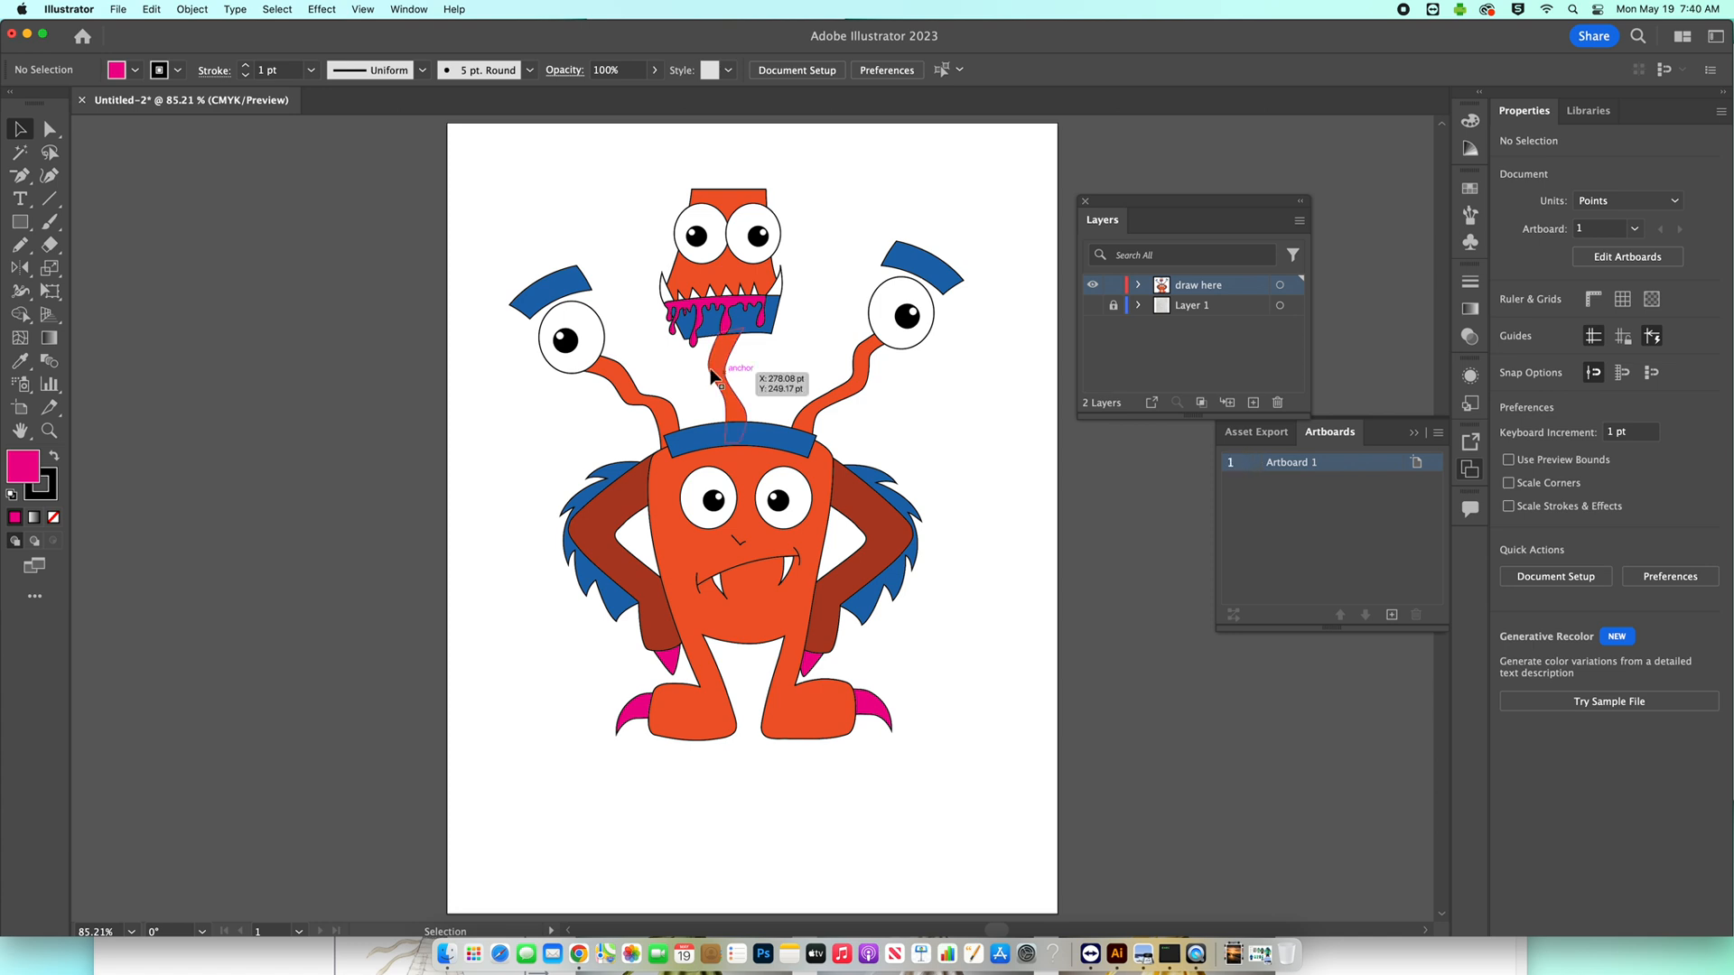
Add a second Letter-size artboard next to Artboard 1 and leave artboard editing.
left_click(117, 9)
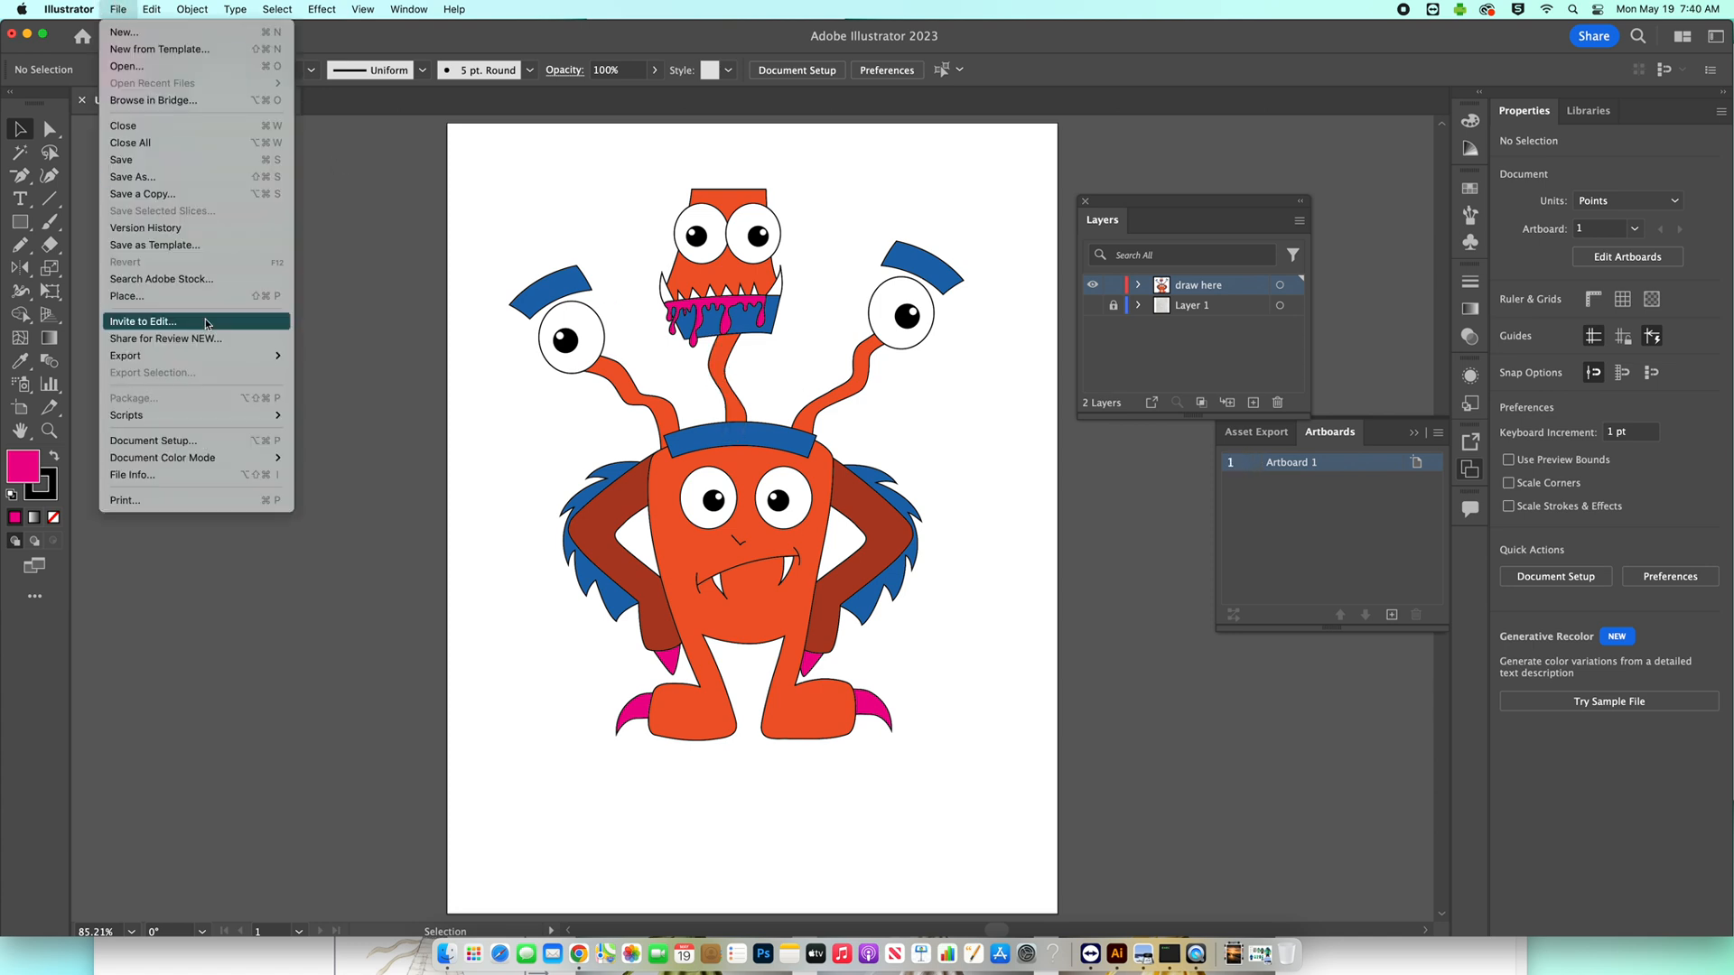
left_click(217, 446)
left_click_drag(953, 271, 722, 275)
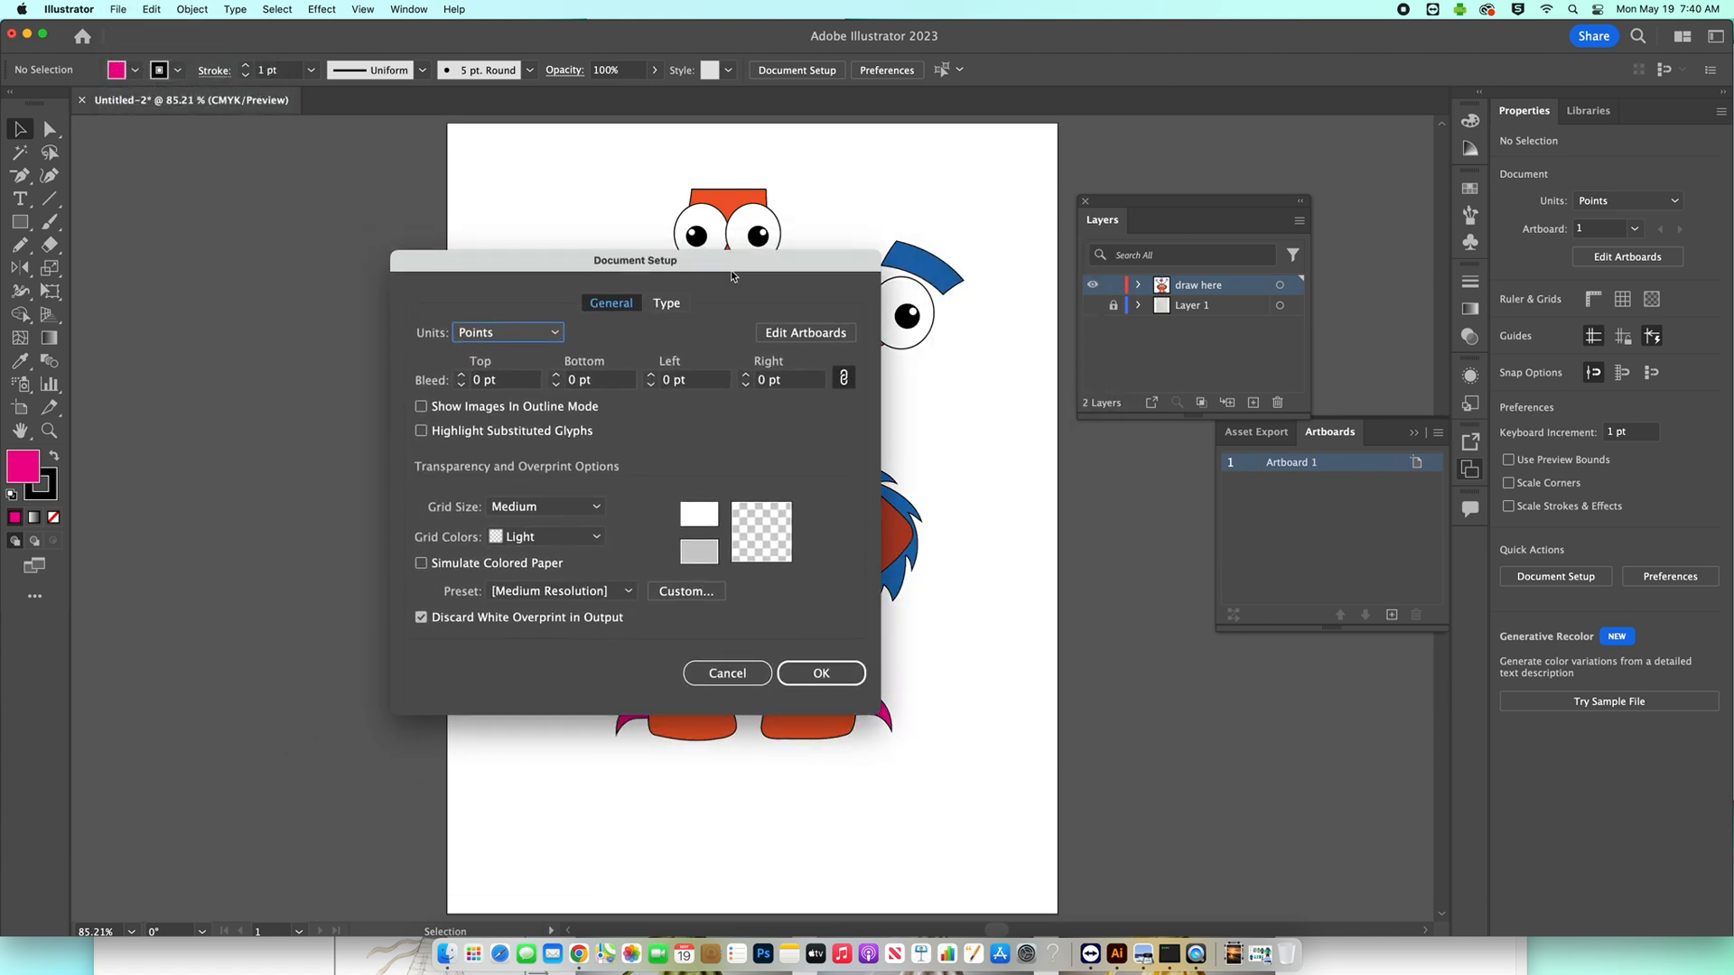
left_click(823, 333)
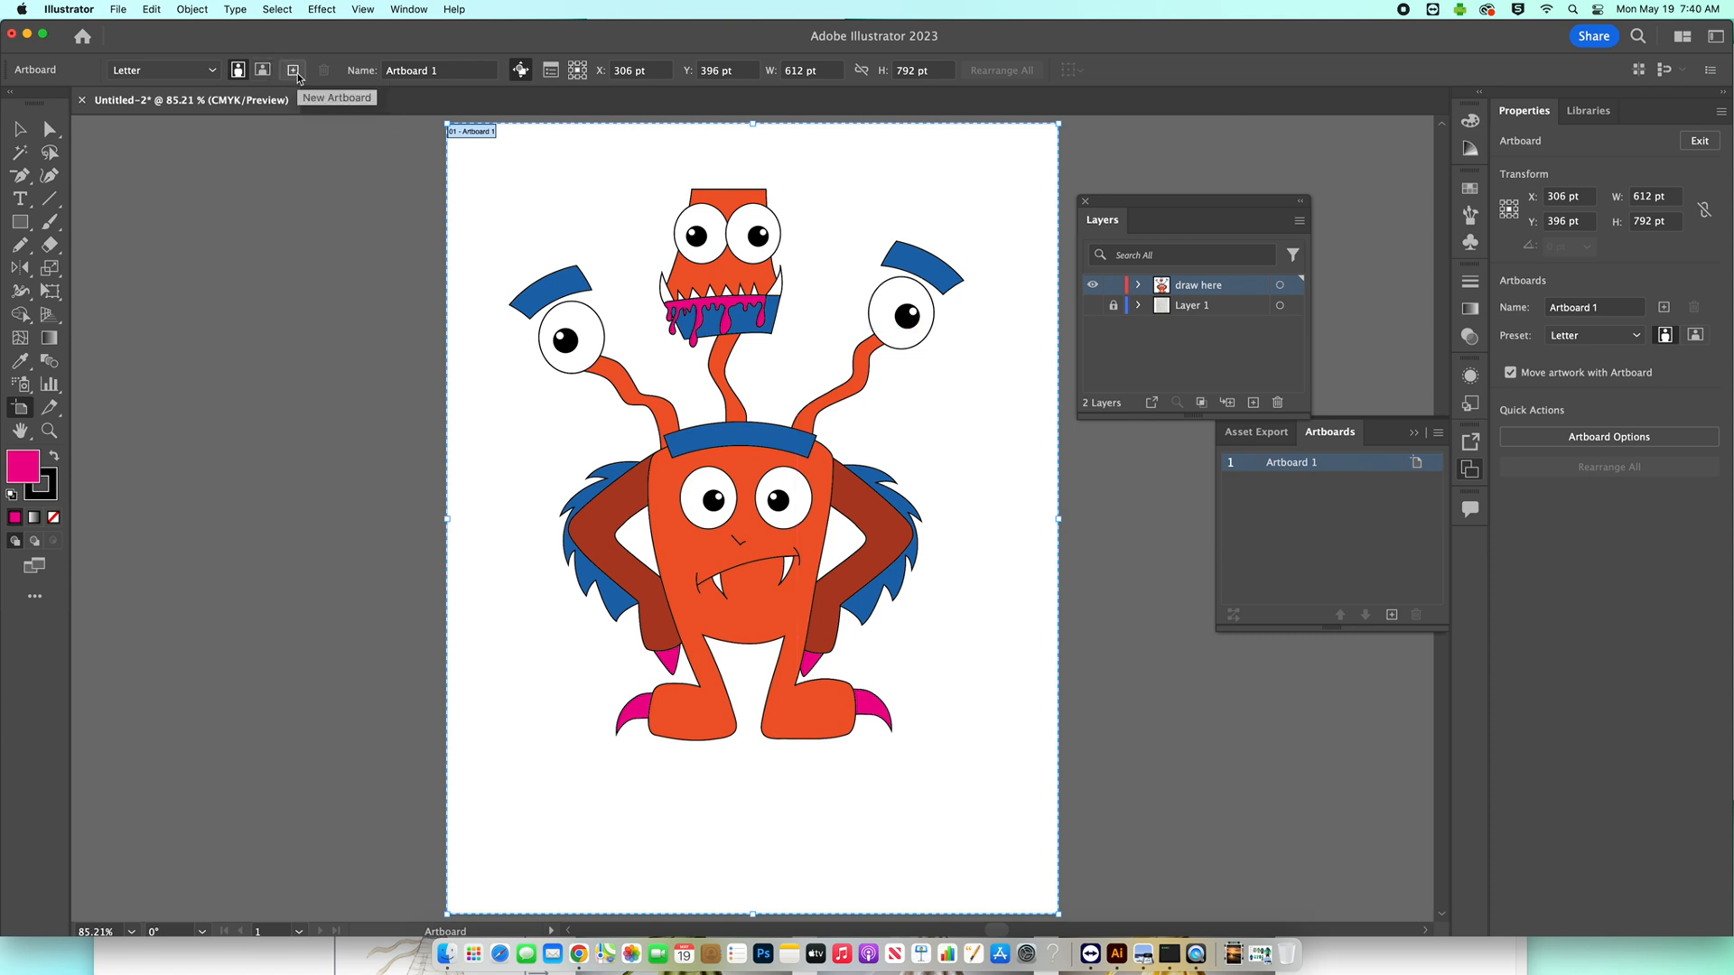
left_click(293, 71)
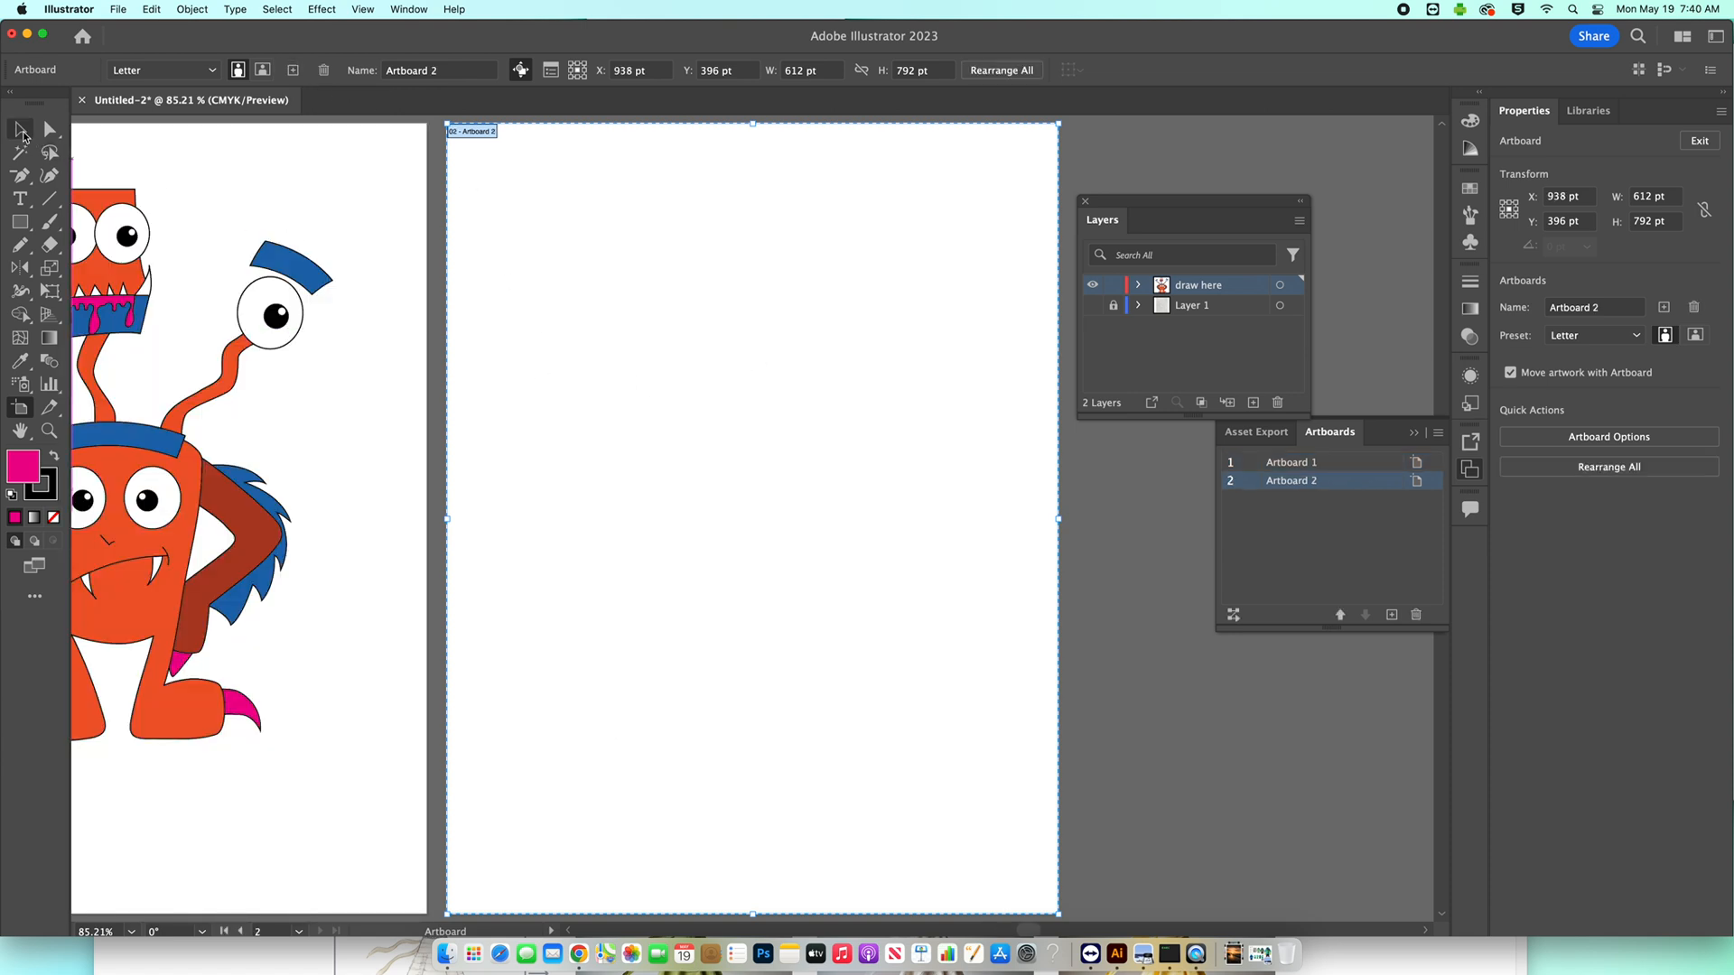
left_click(22, 130)
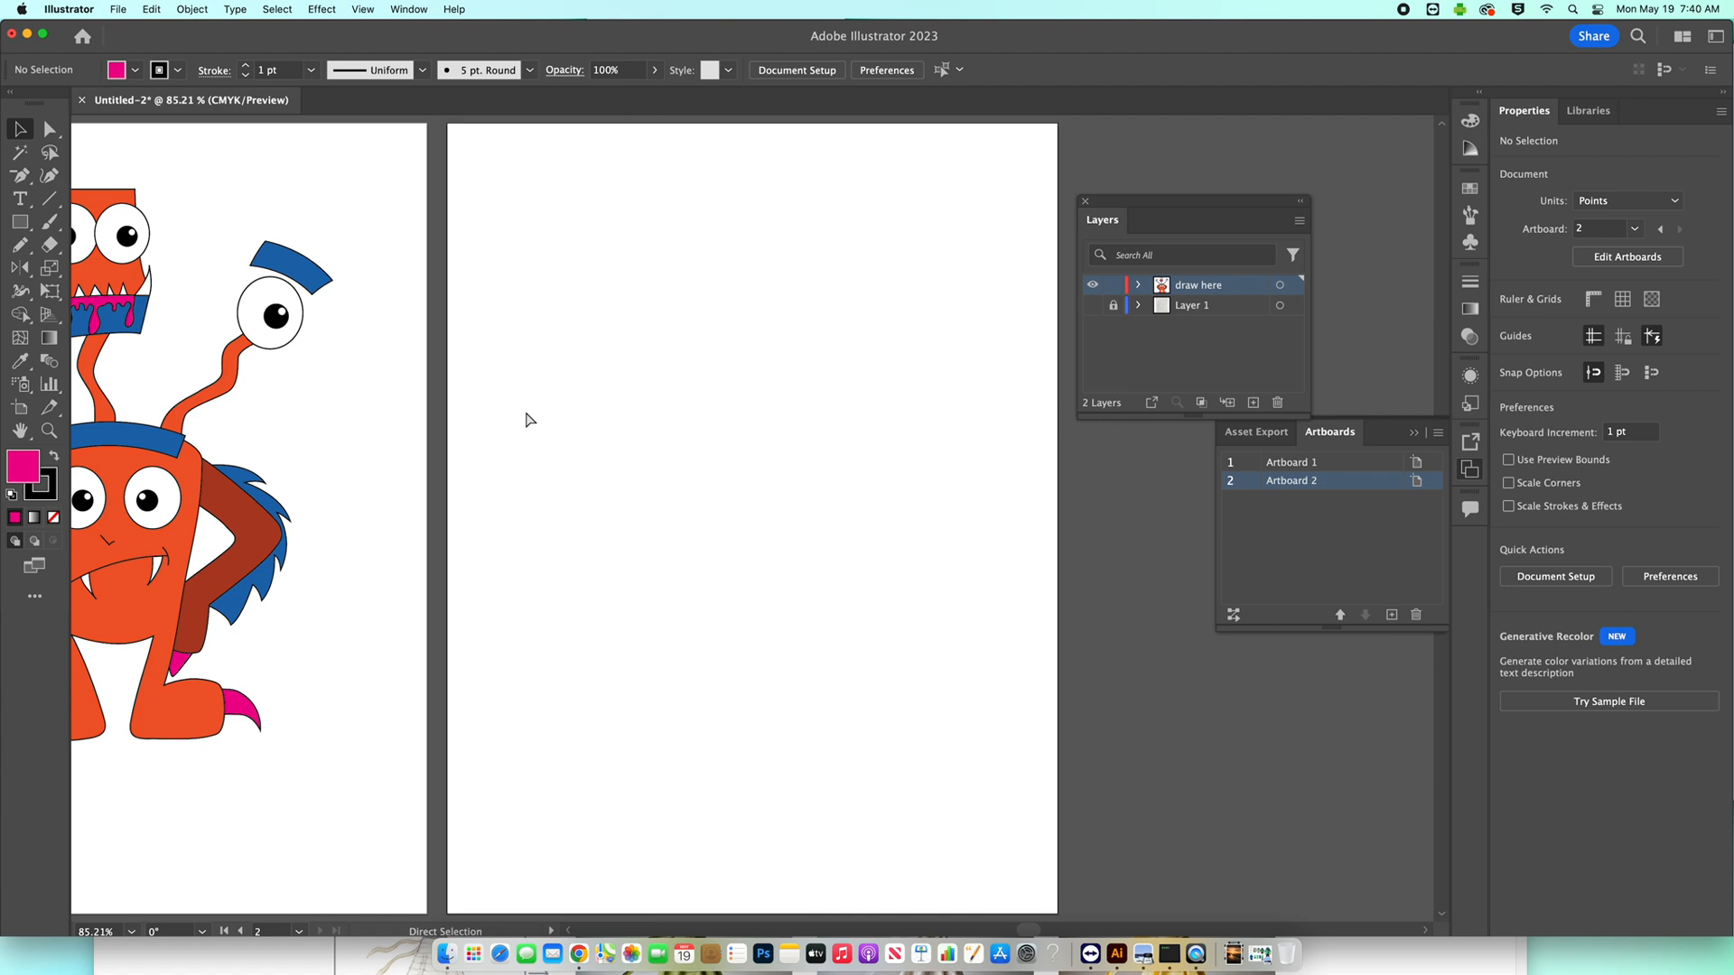
Copy the entire monster drawing from Artboard 1 onto the blank Artboard 2.
key("super+minus")
left_click_drag(549, 398, 658, 422)
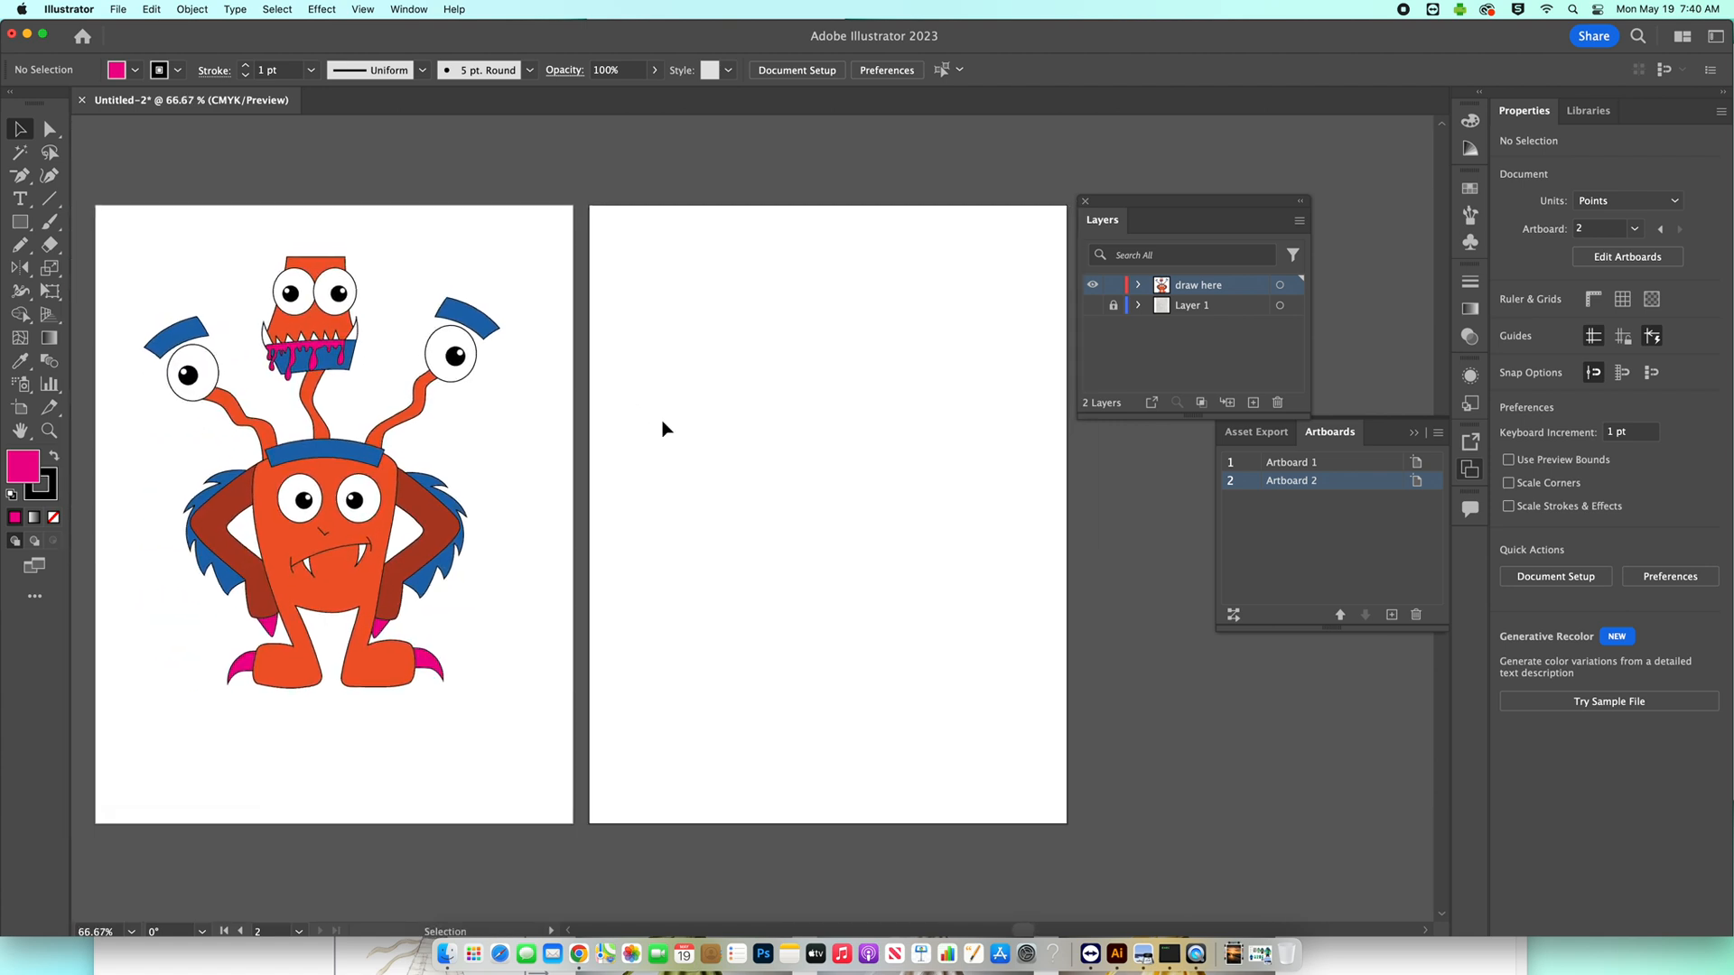
left_click_drag(112, 215, 546, 755)
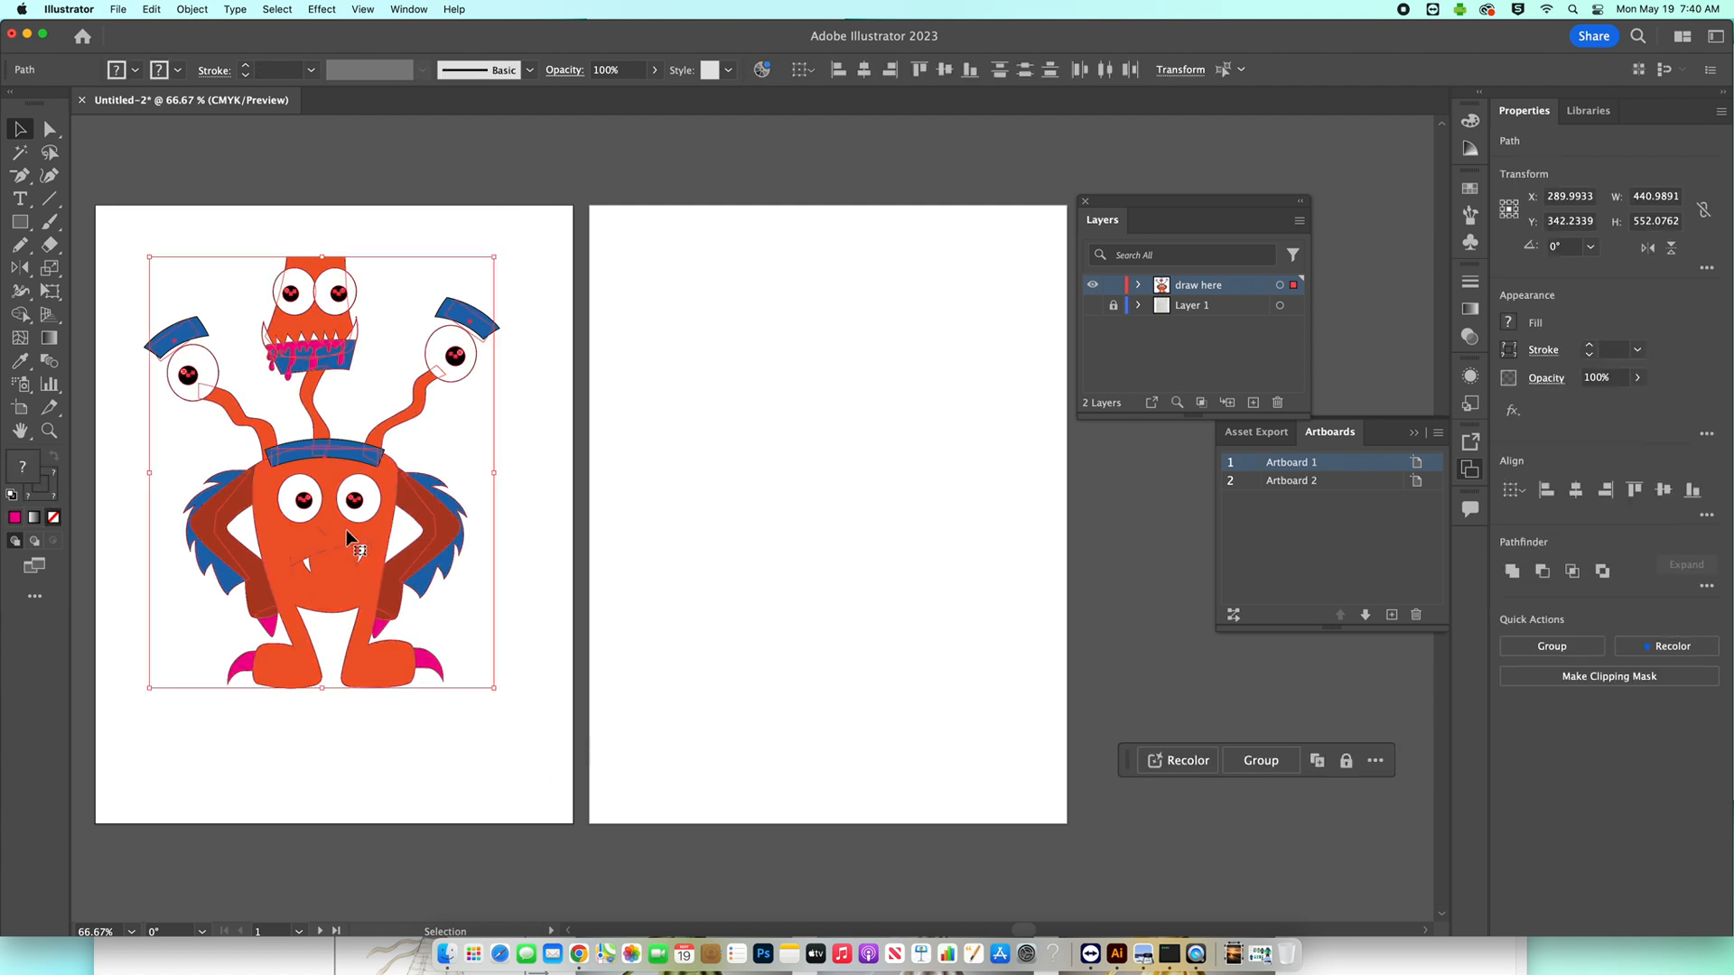
left_click_drag(344, 535, 858, 540)
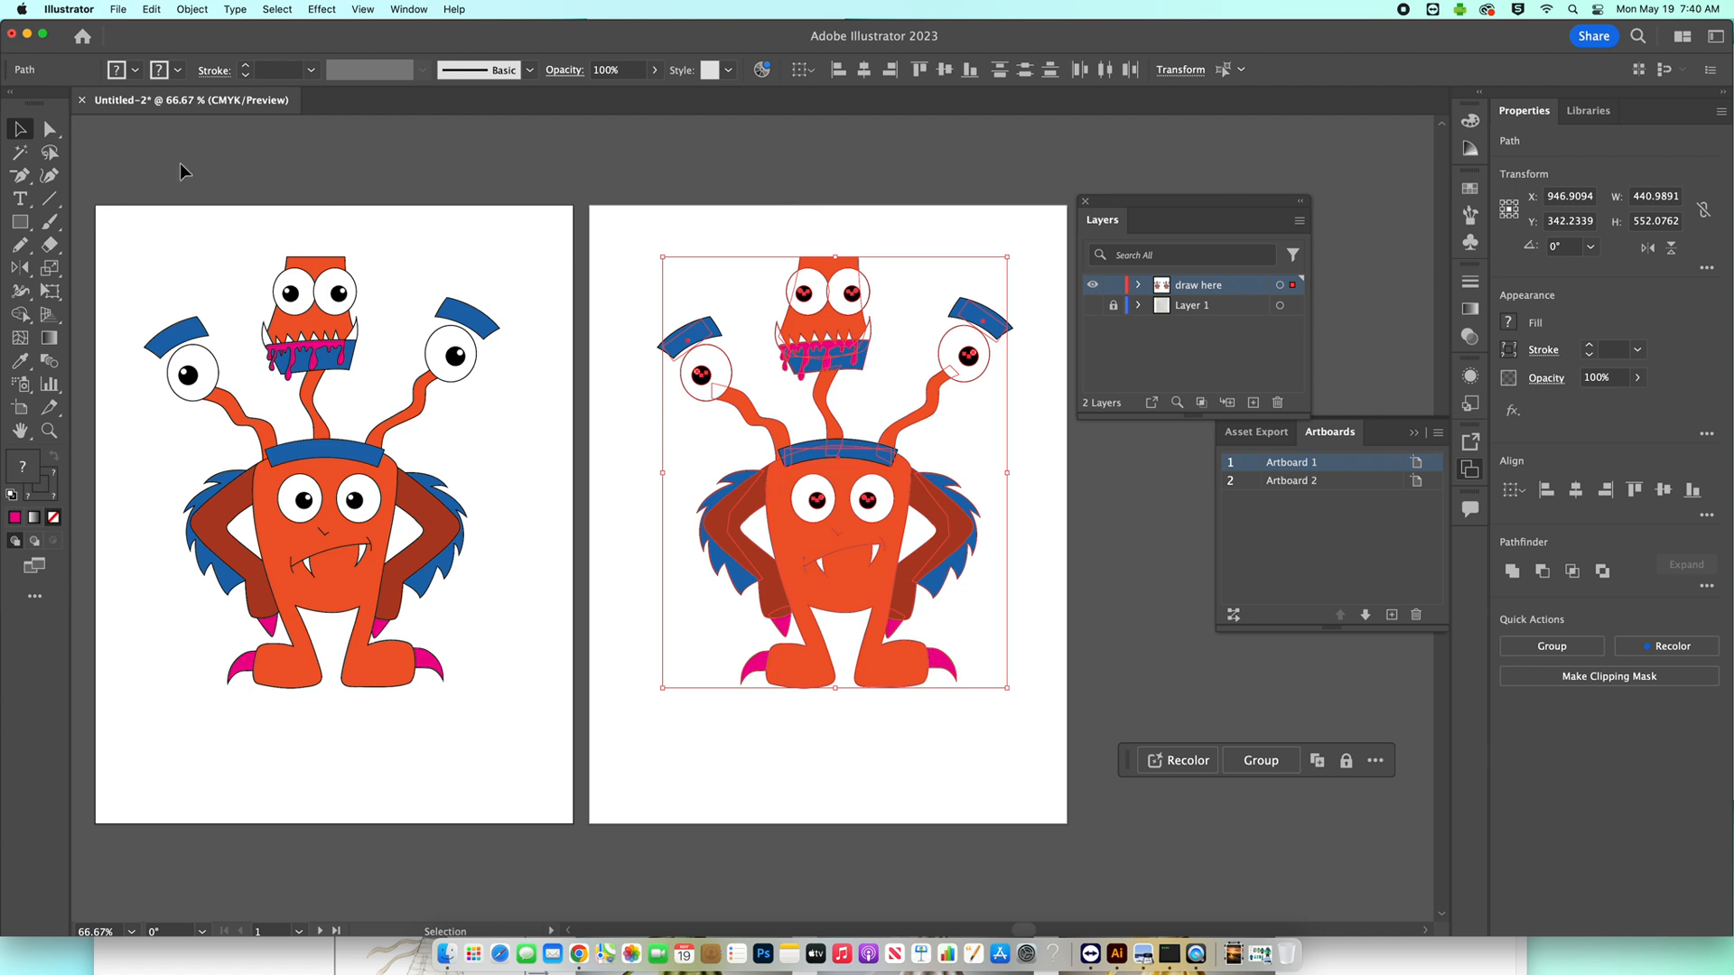
Apply the 3D Inflate effect on both sides to the copied monster's right-hand dark red arm and render it with ray tracing.
left_click_drag(47, 129, 130, 152)
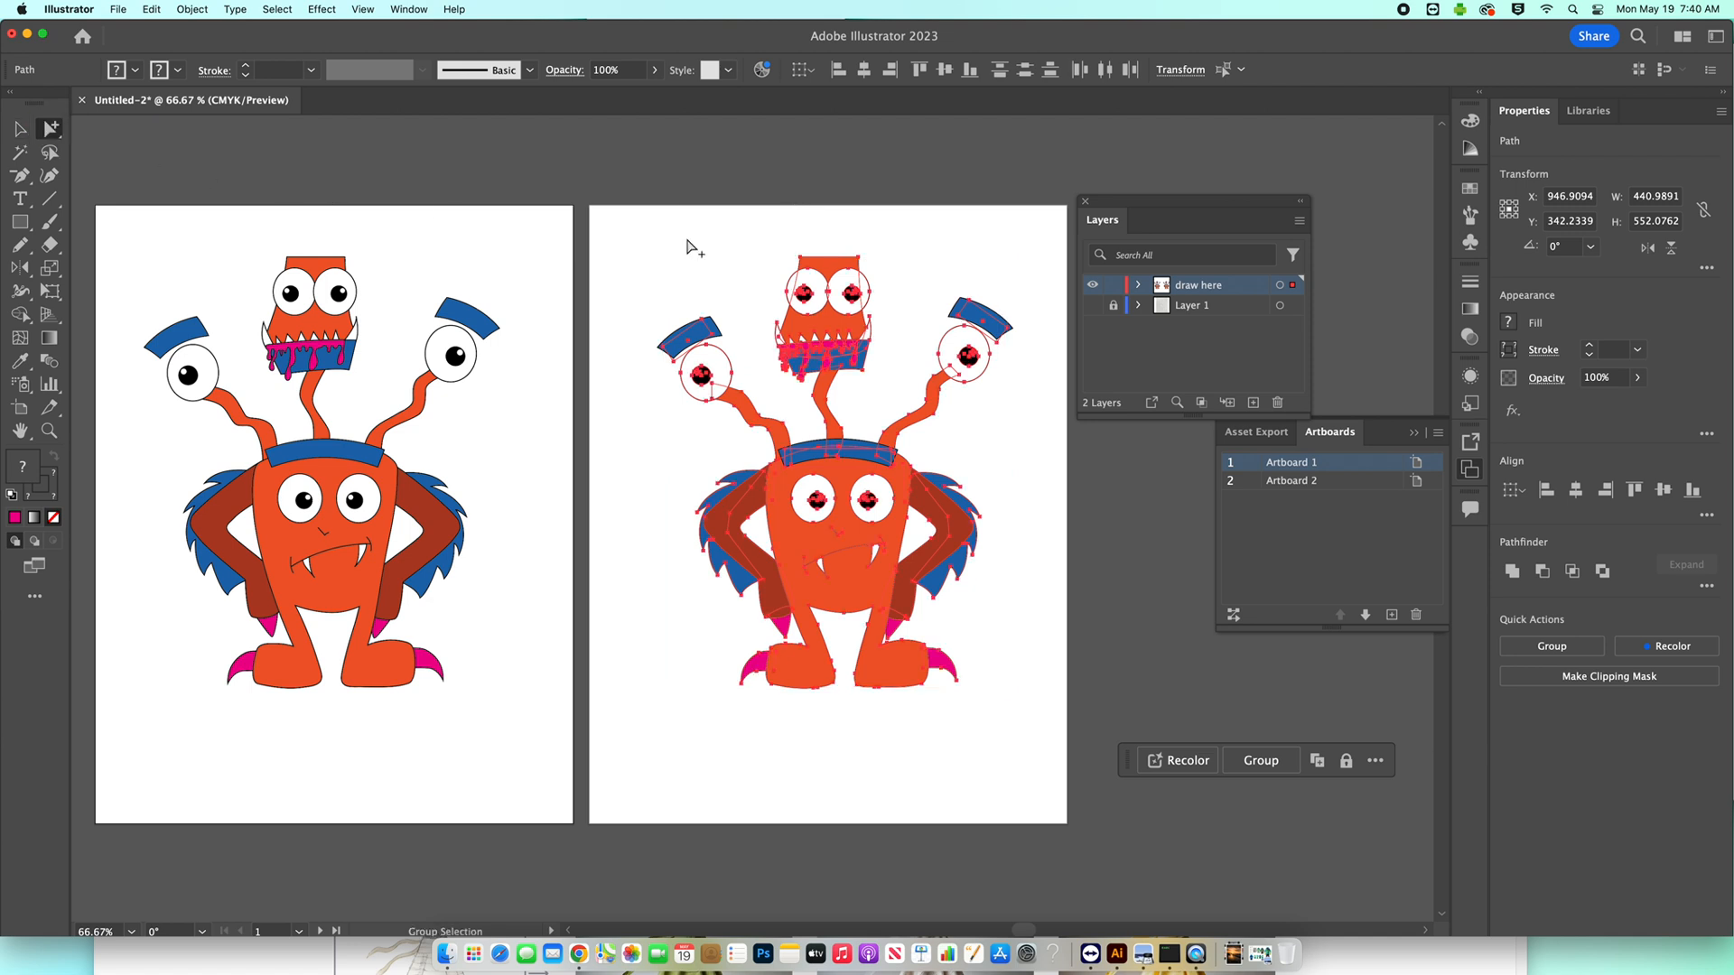
left_click(758, 190)
left_click_drag(815, 485, 725, 451)
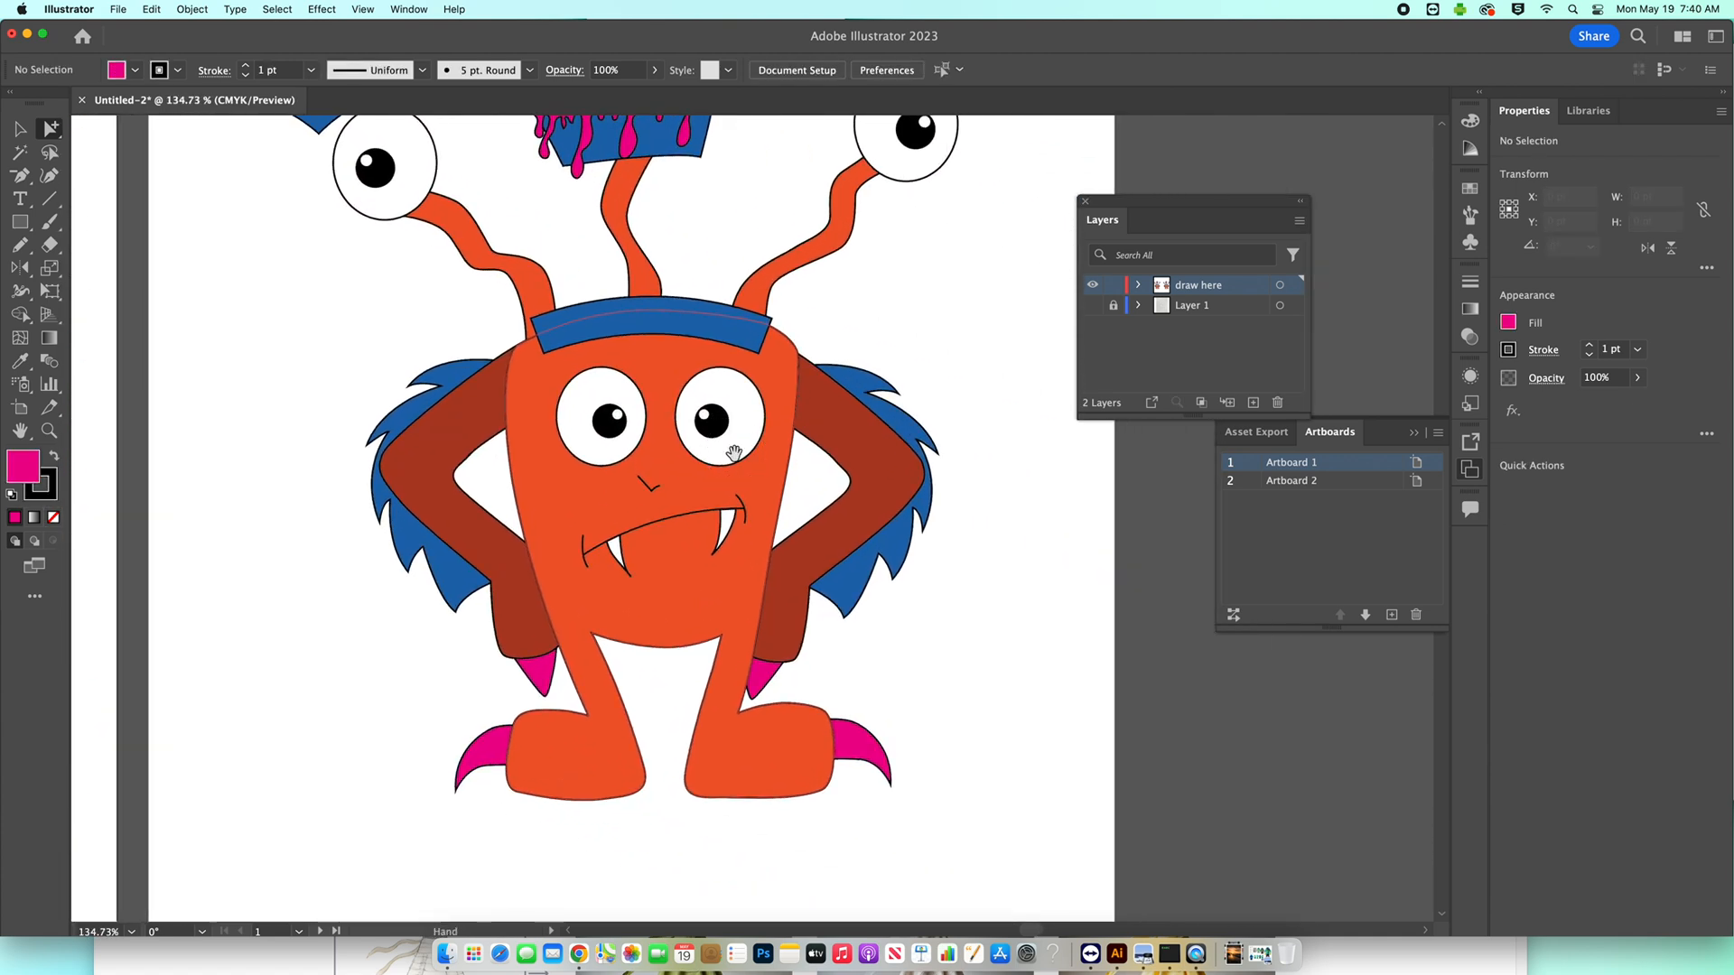
left_click(858, 441)
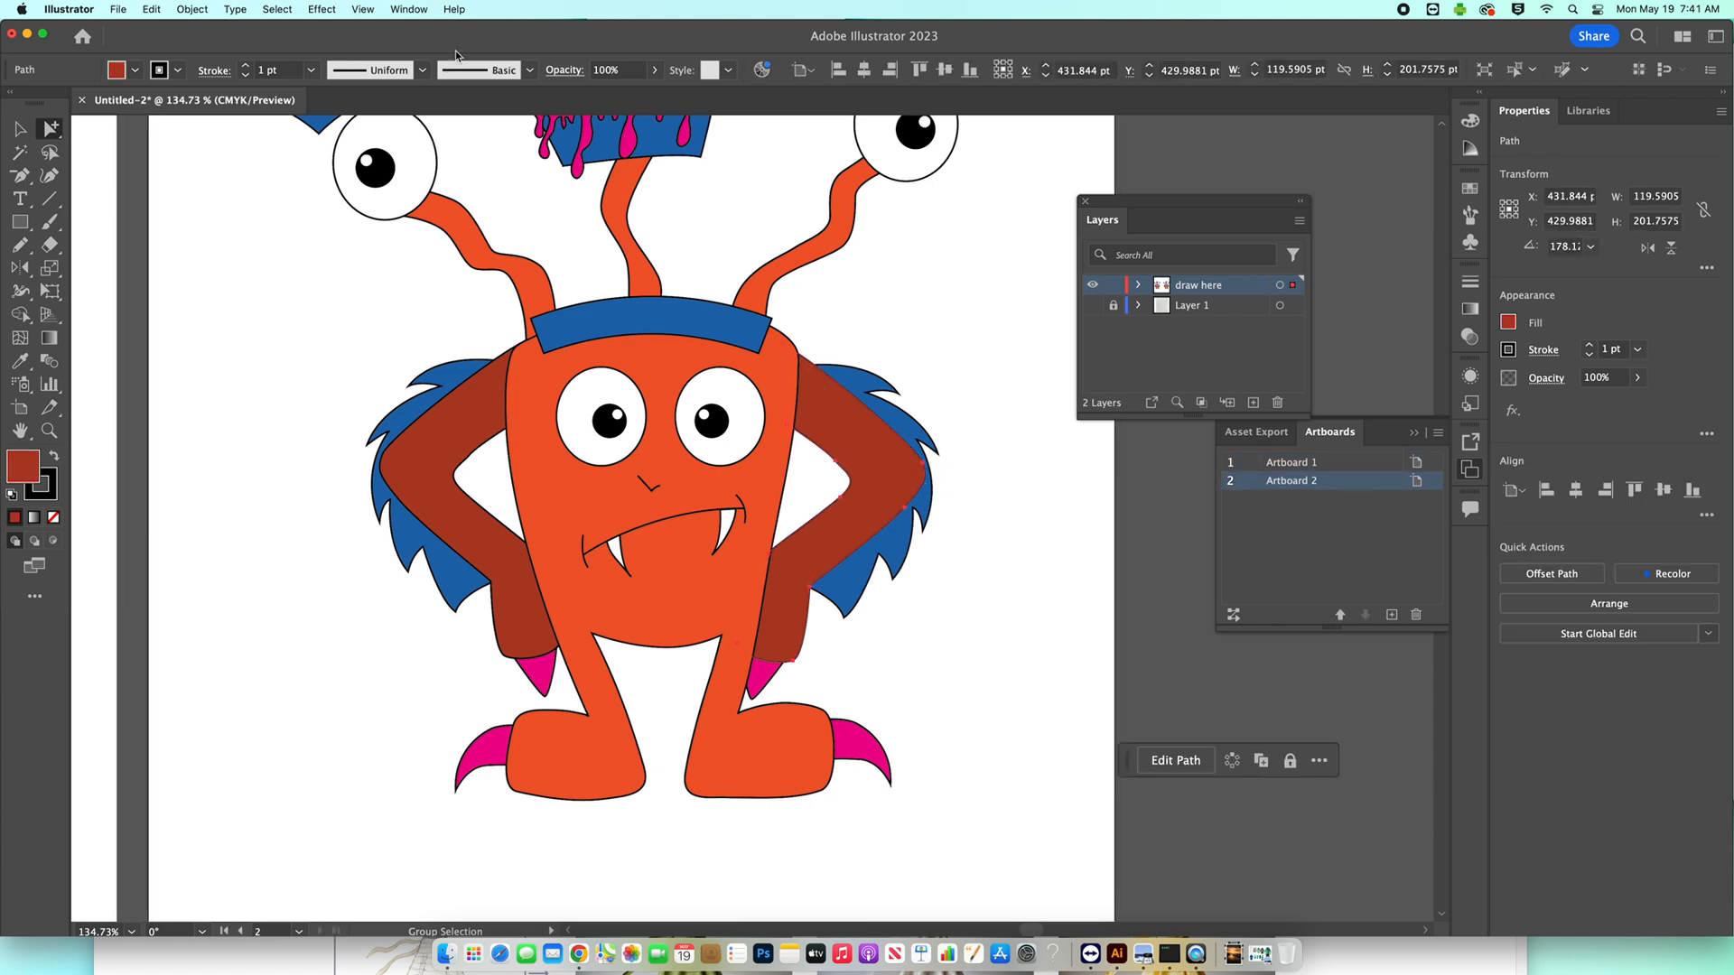
left_click(408, 9)
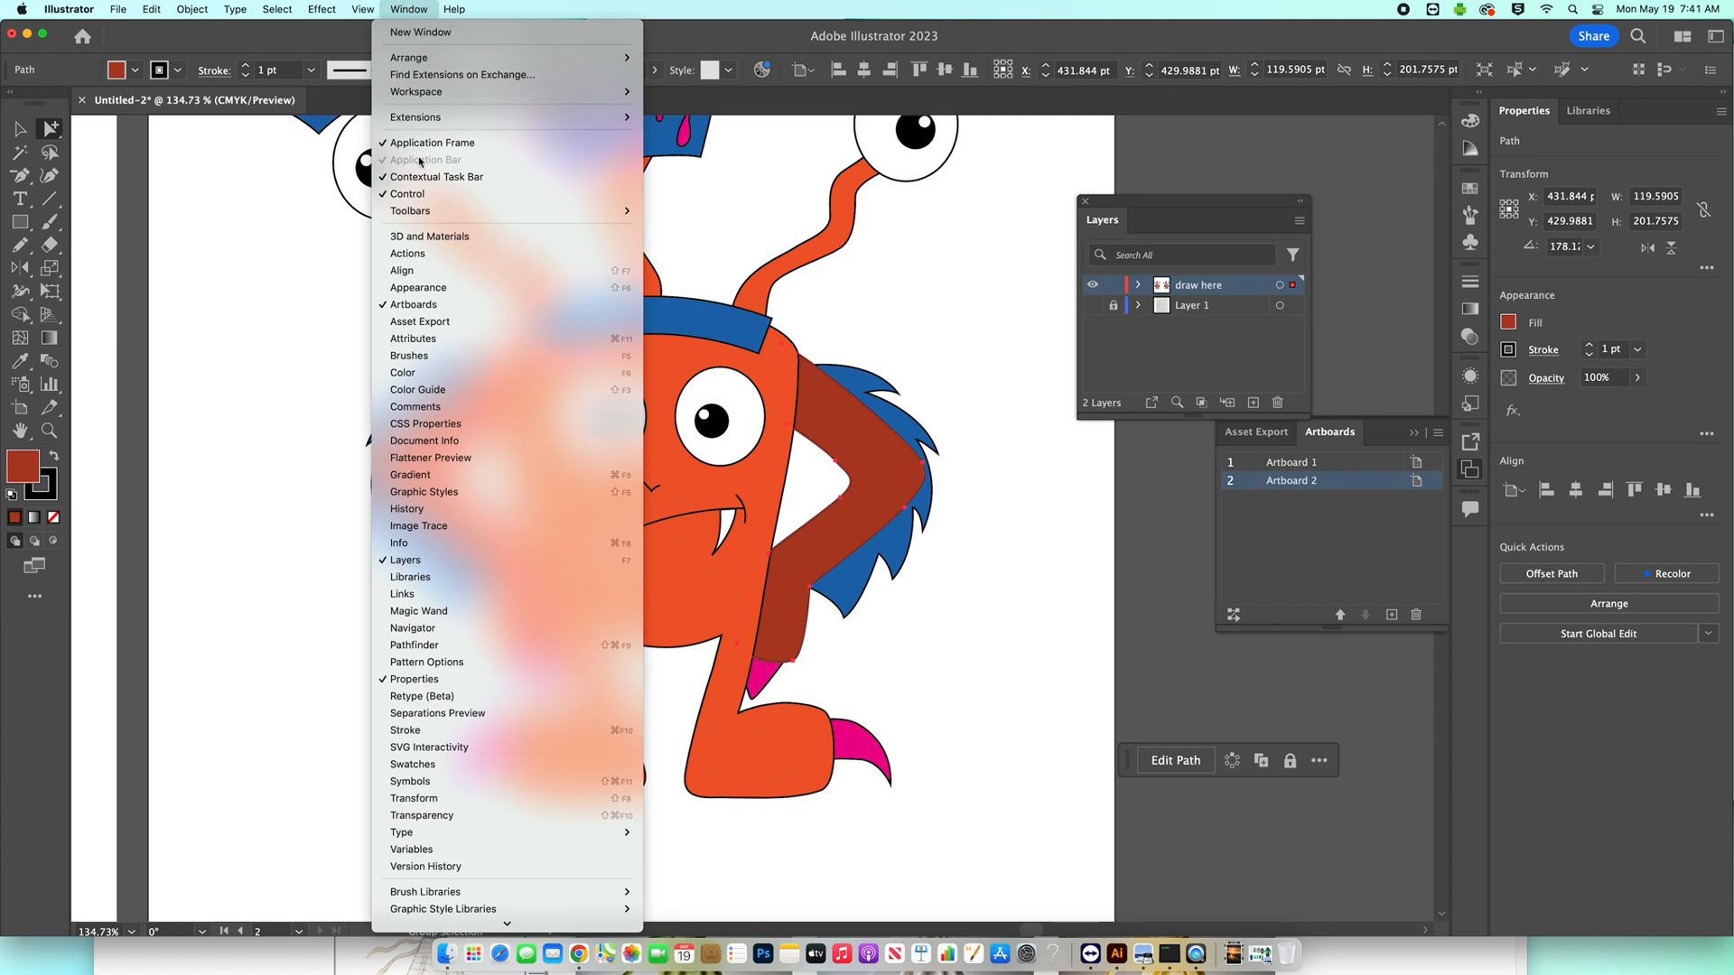
left_click(439, 239)
left_click_drag(701, 99, 1049, 299)
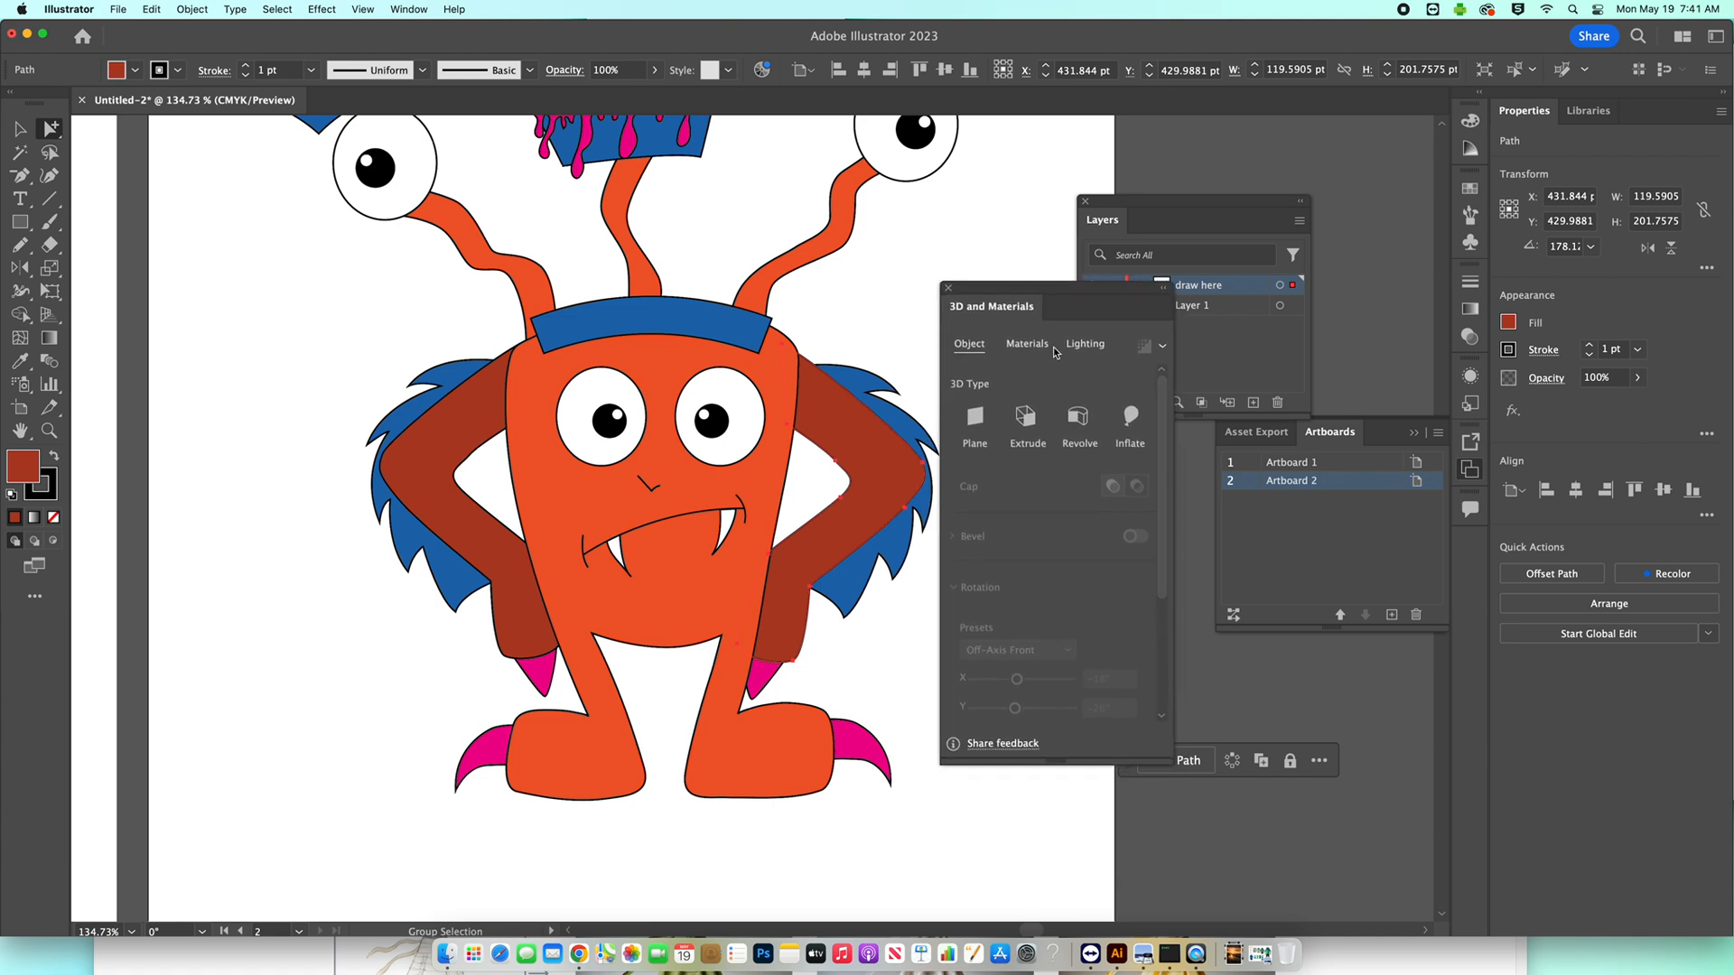
left_click(1131, 420)
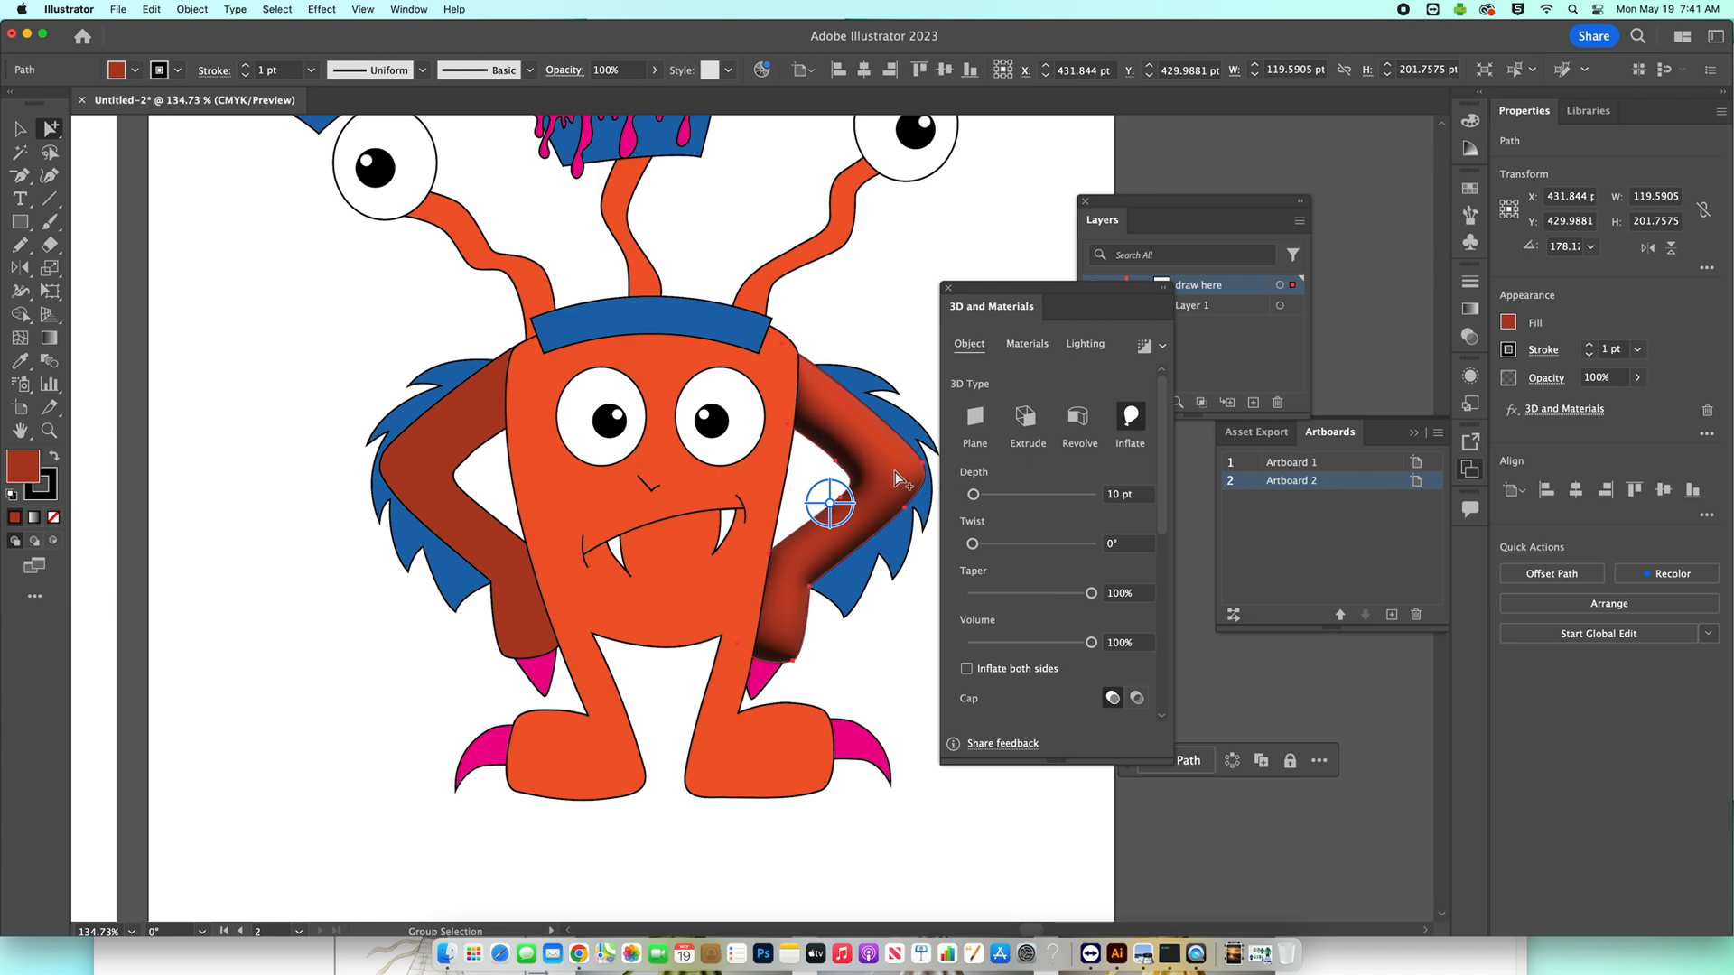
left_click(982, 678)
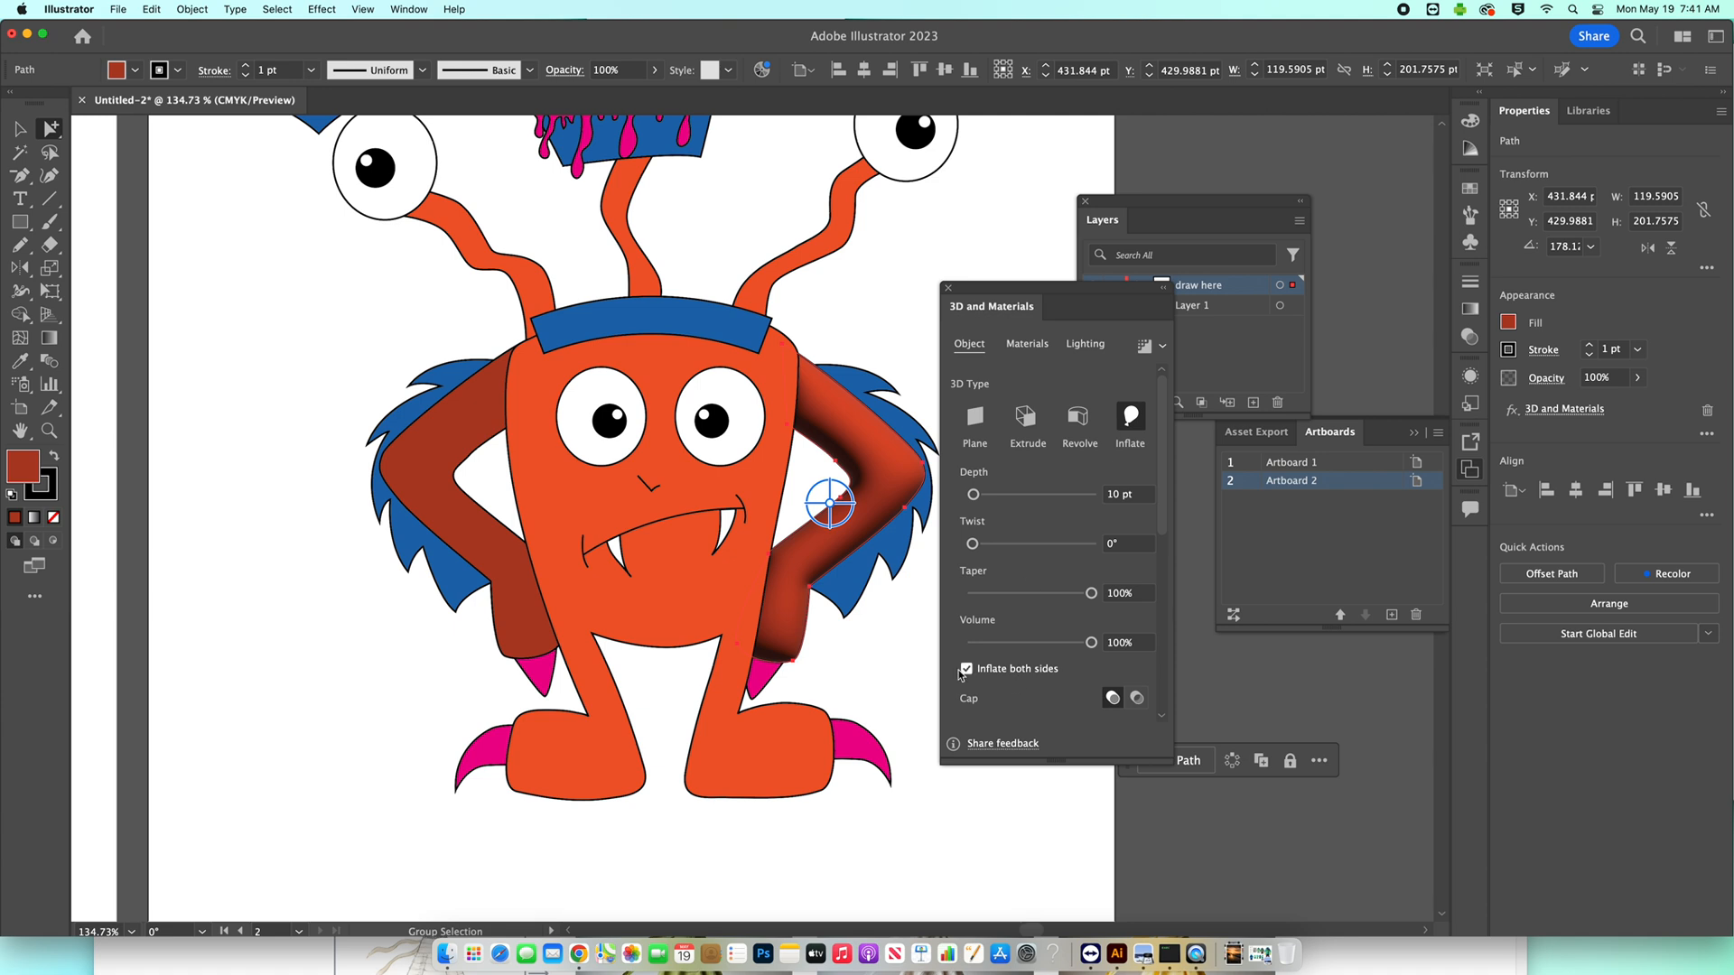
left_click(1145, 351)
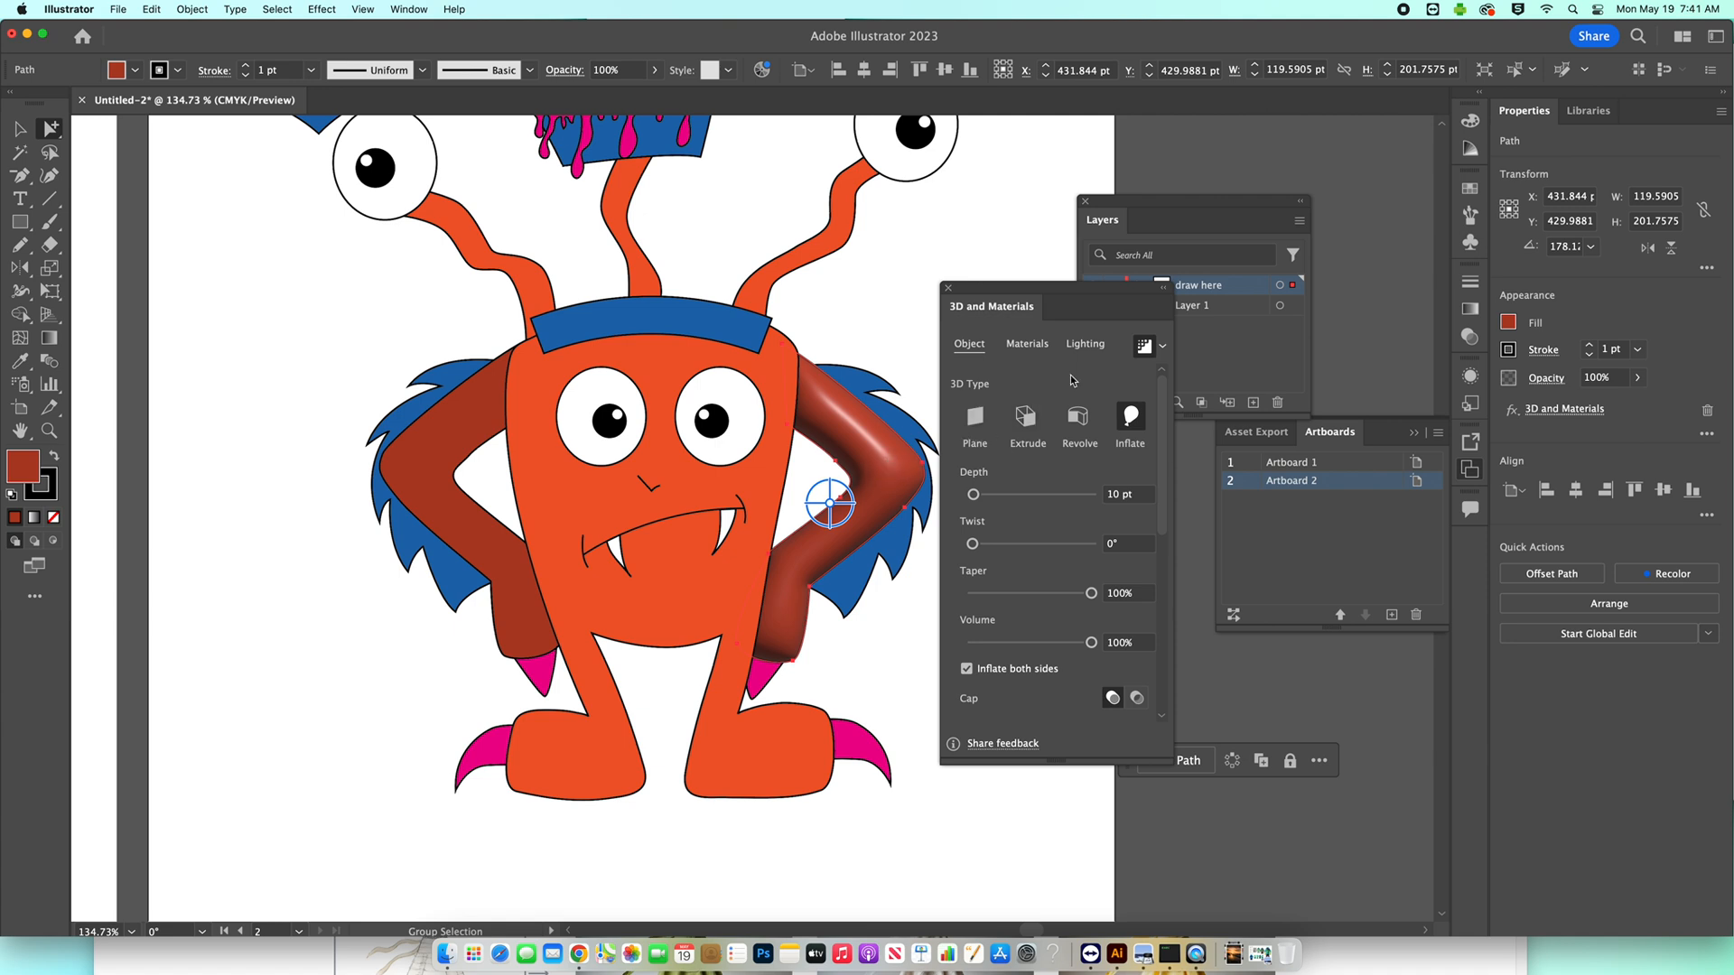
Try the Calacatta Marble material on the inflated arm, and undo it.
left_click(1020, 349)
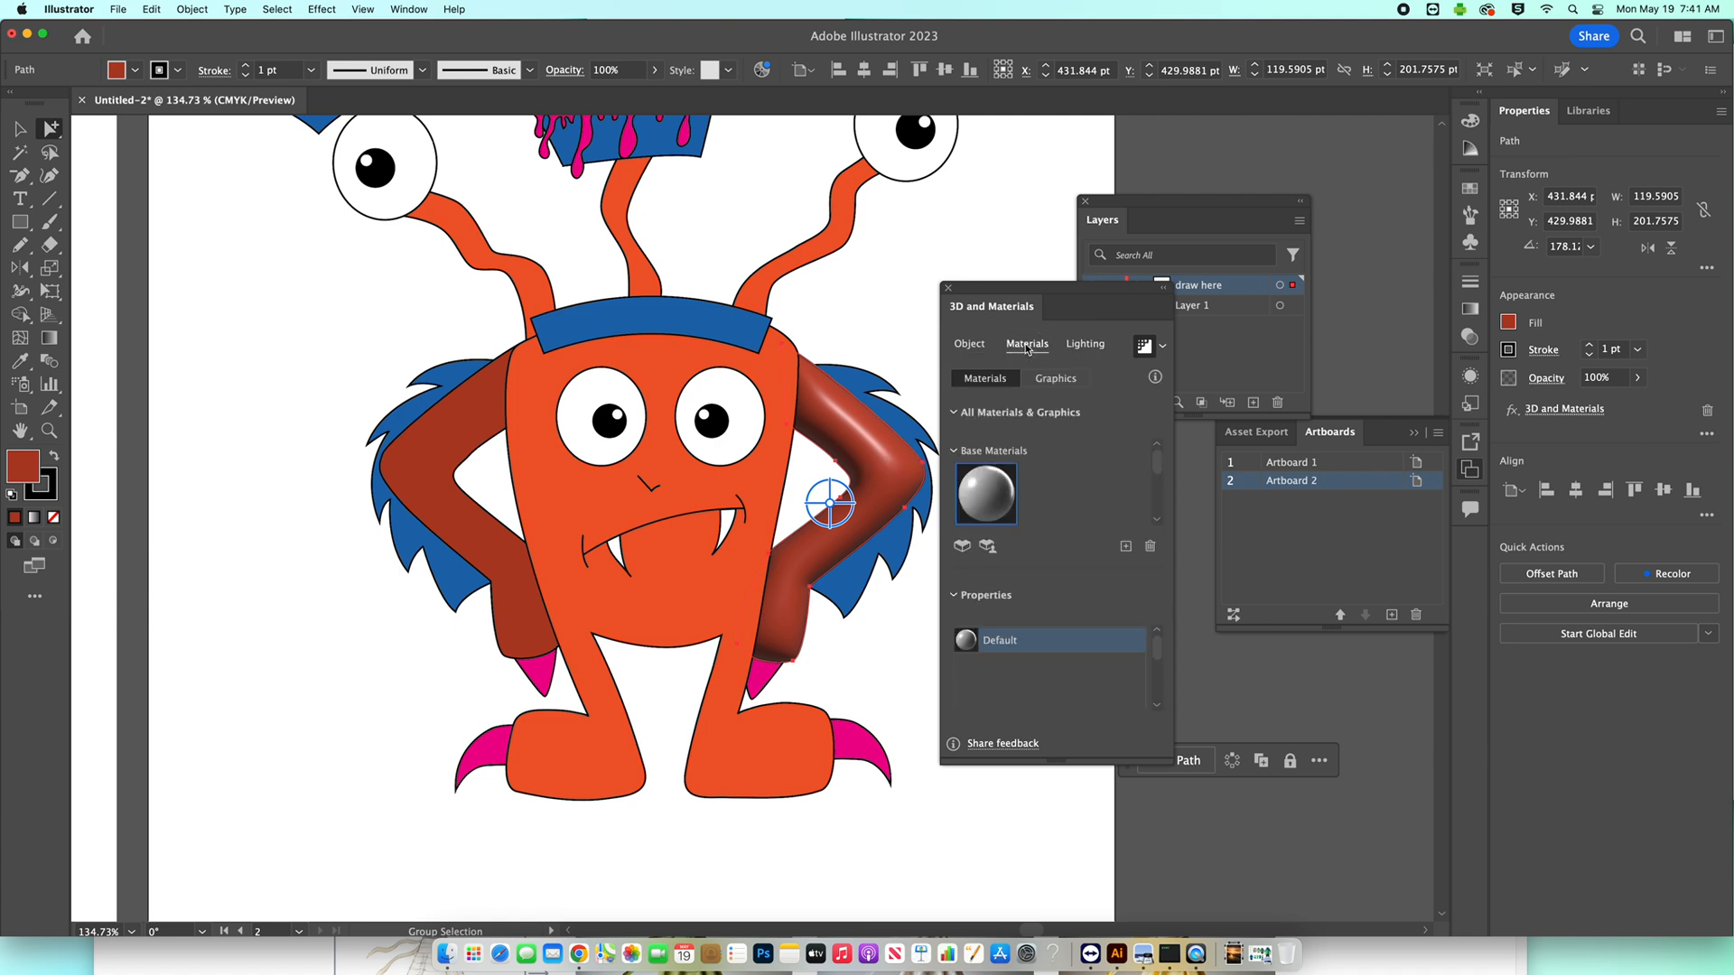
left_click_drag(1158, 463, 1161, 484)
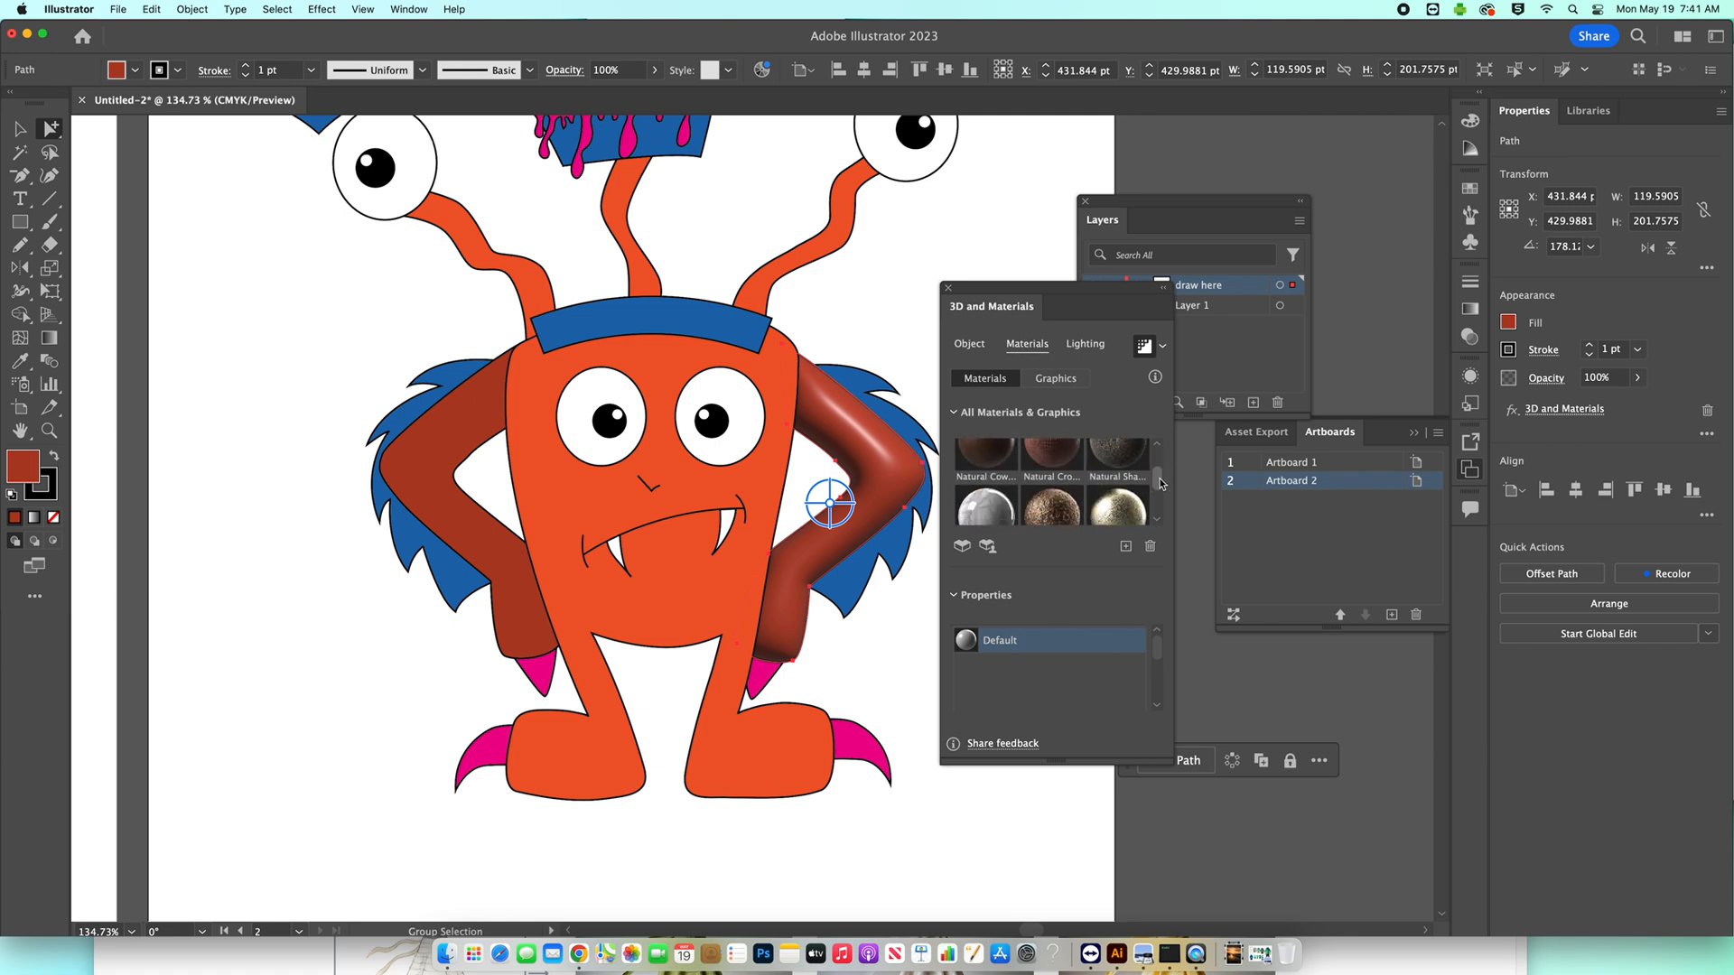
left_click(989, 516)
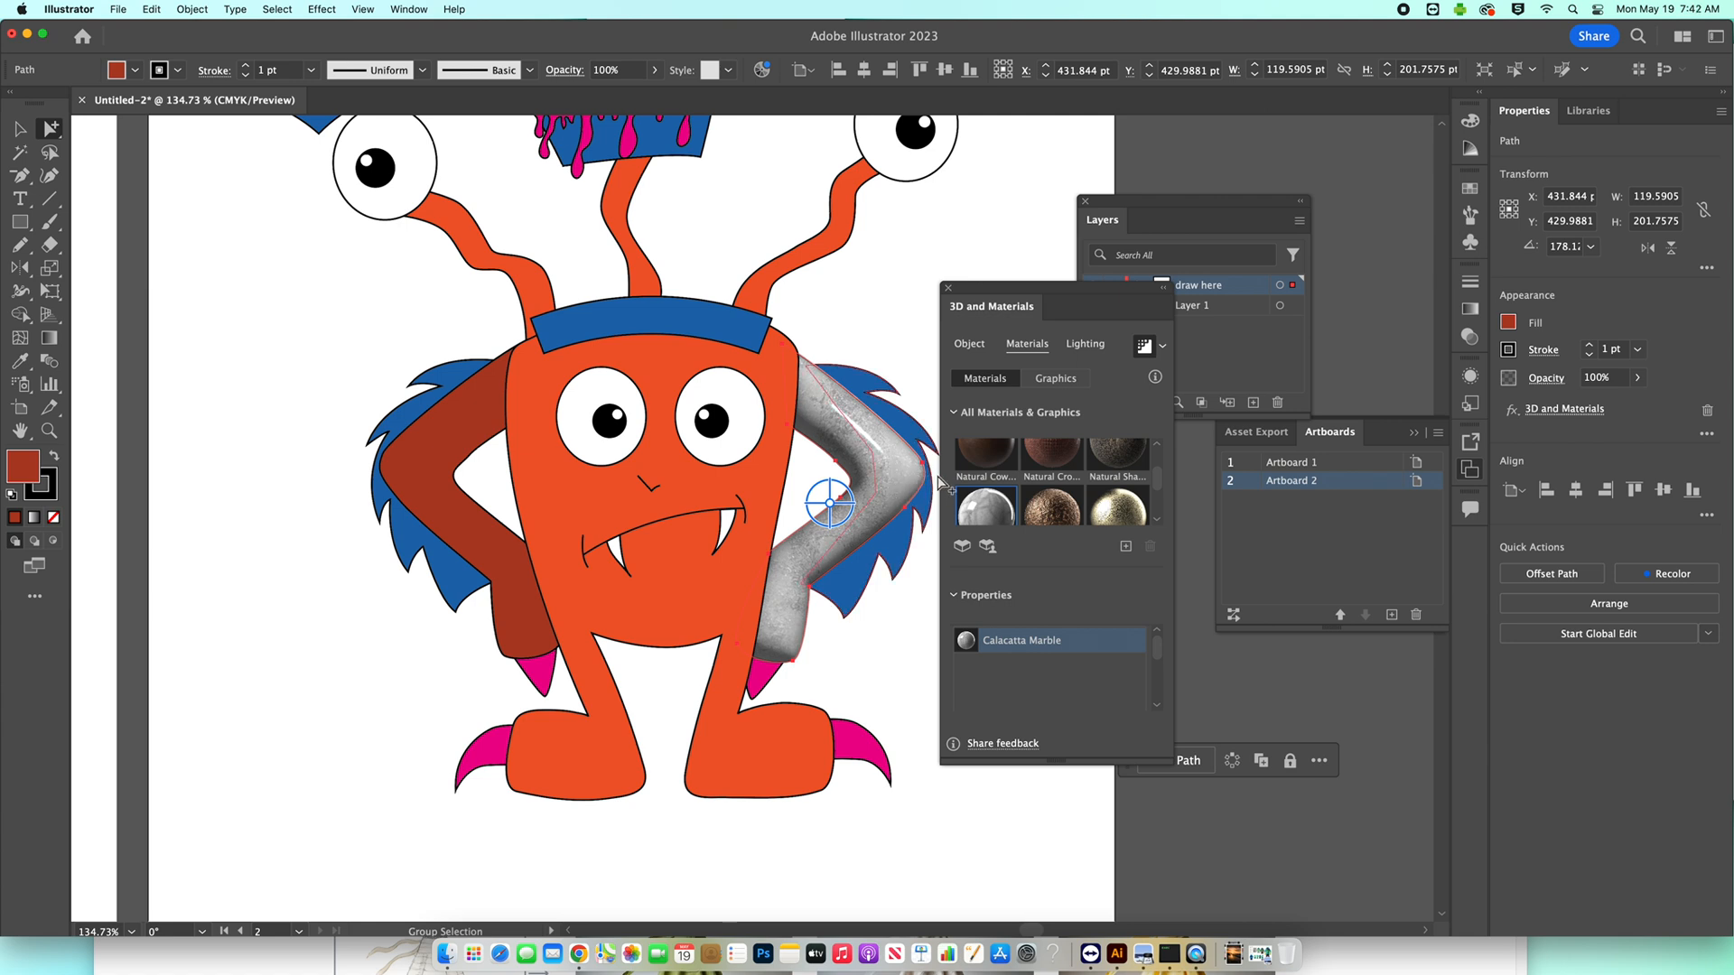
key("super")
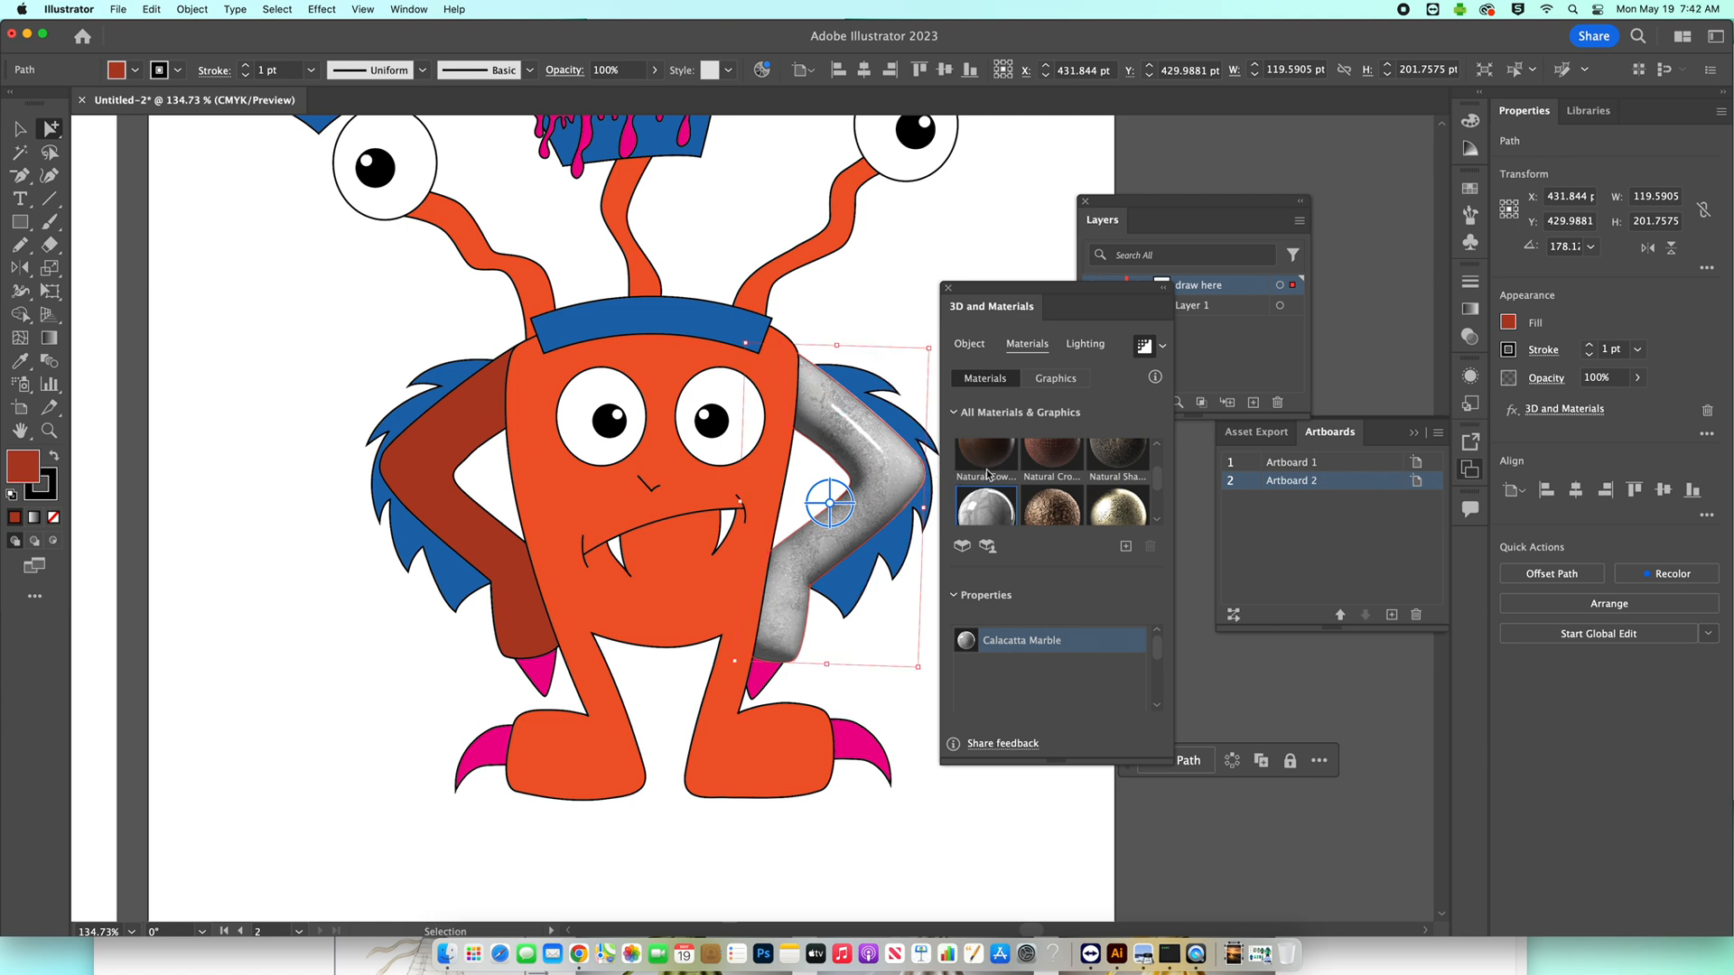
left_click(988, 473)
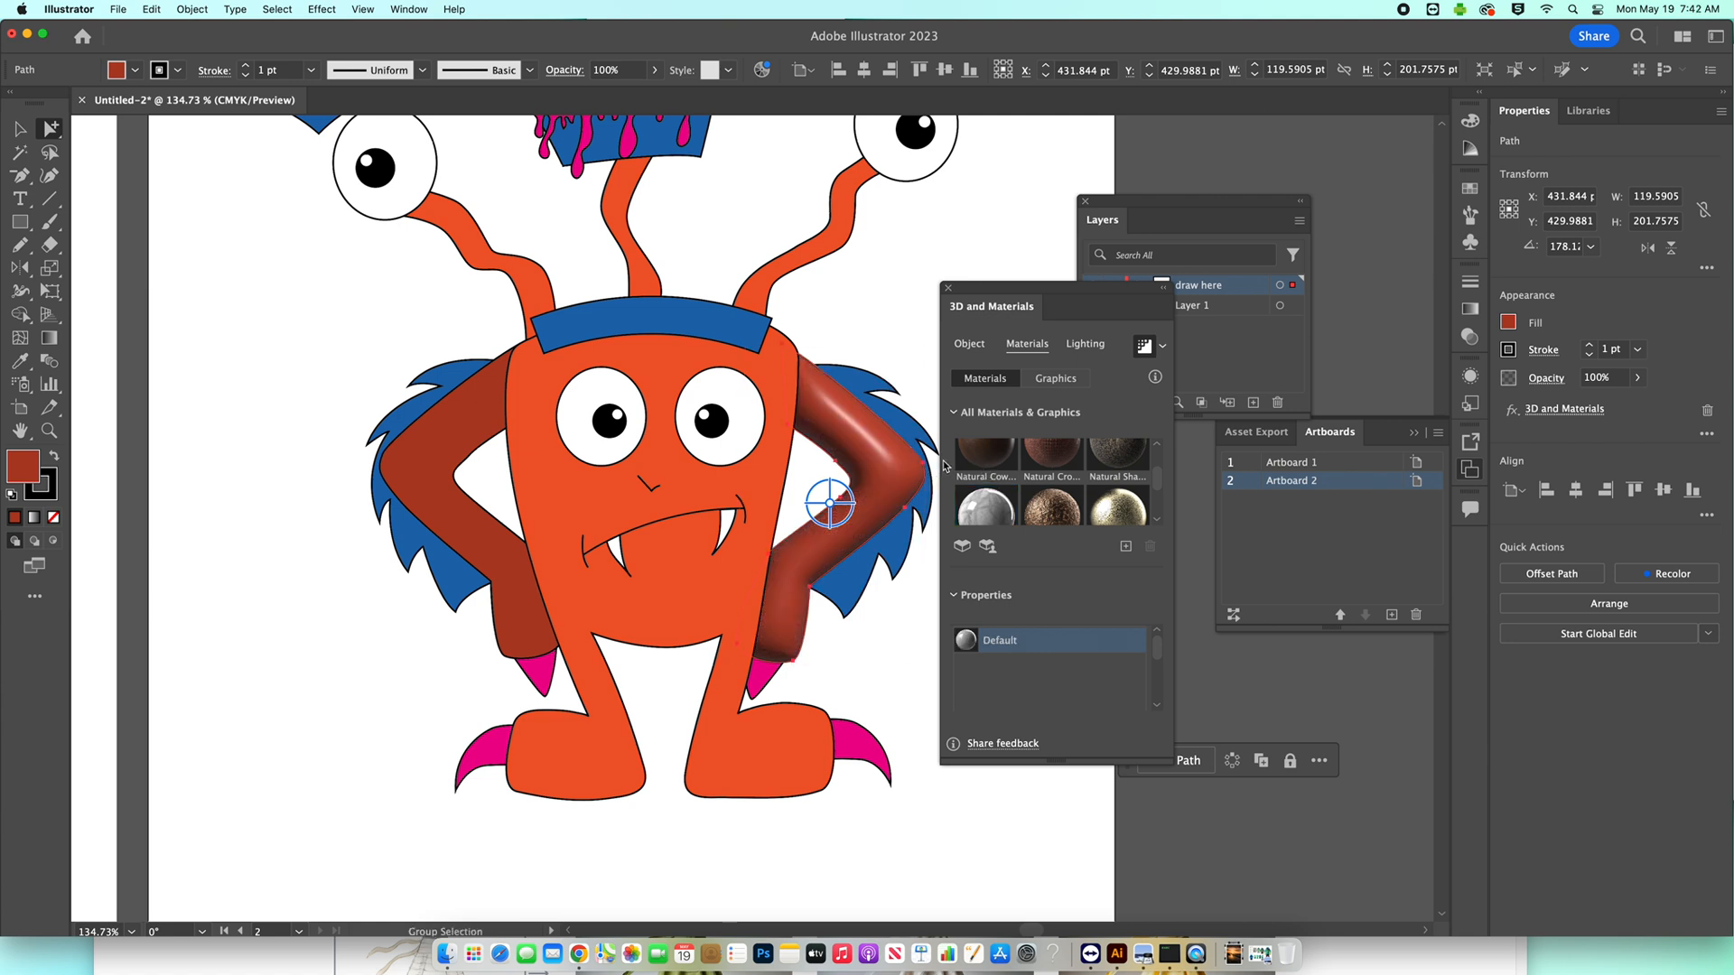
Move the inflated arm's light to the top edge of the lighting sphere and deselect the arm.
left_click(1082, 348)
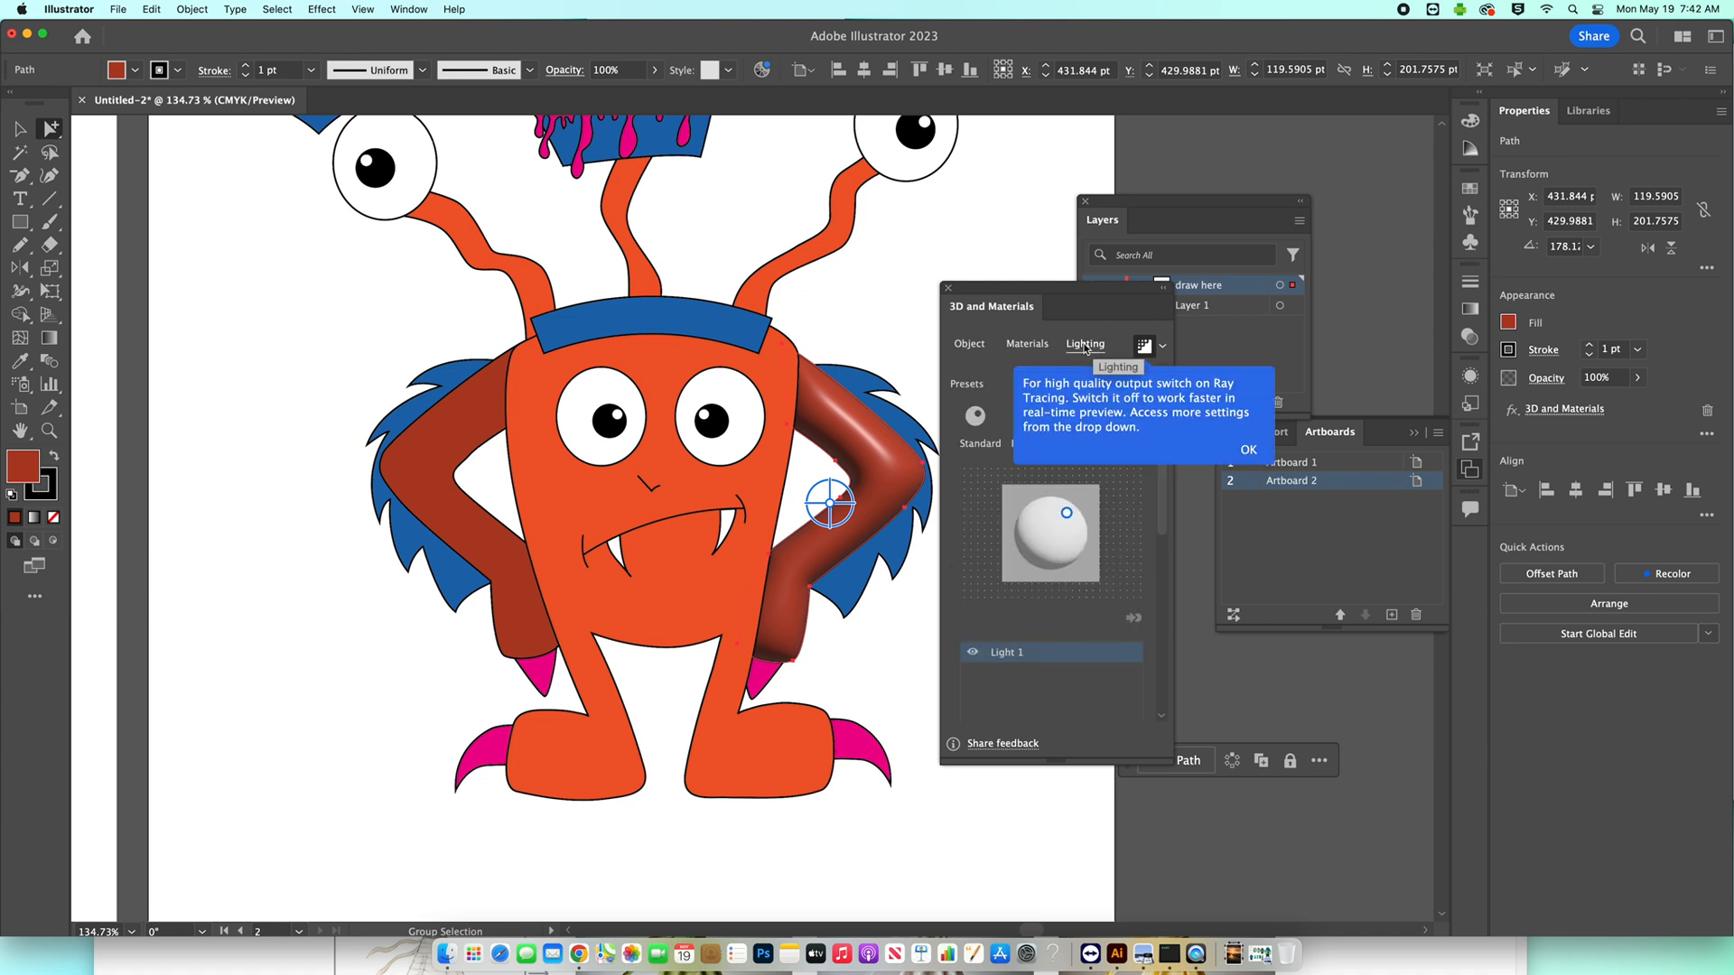
left_click_drag(1073, 512, 1052, 495)
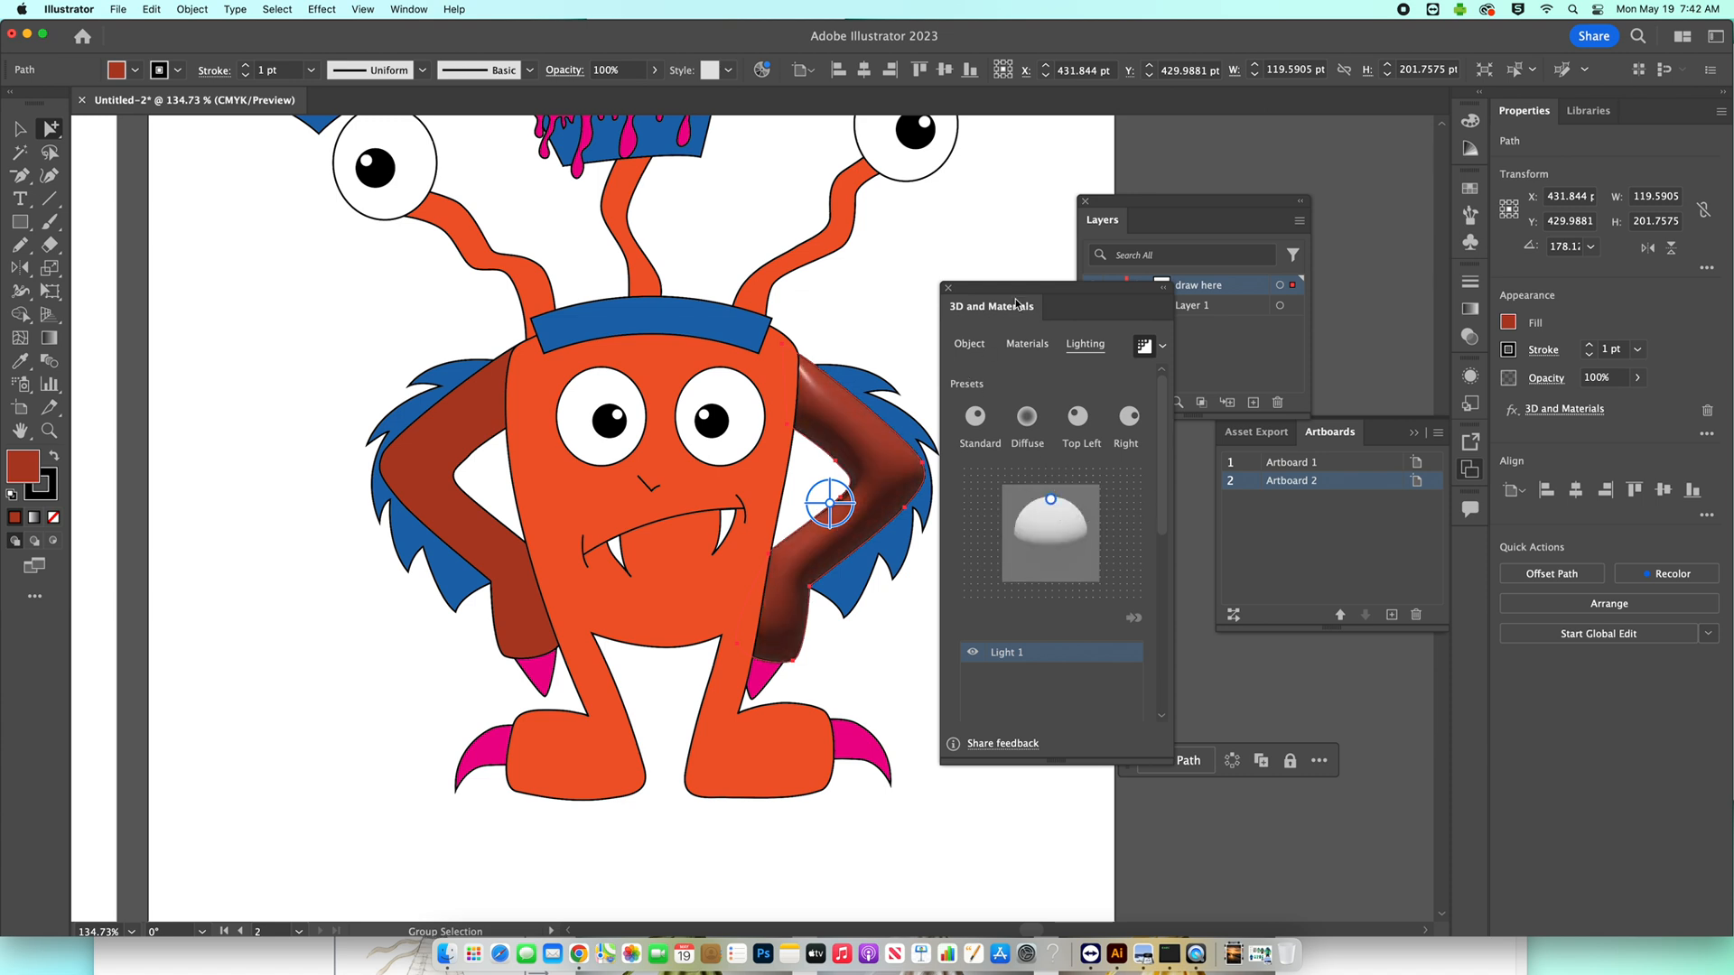
key("super+shift+a")
left_click_drag(979, 292, 1076, 392)
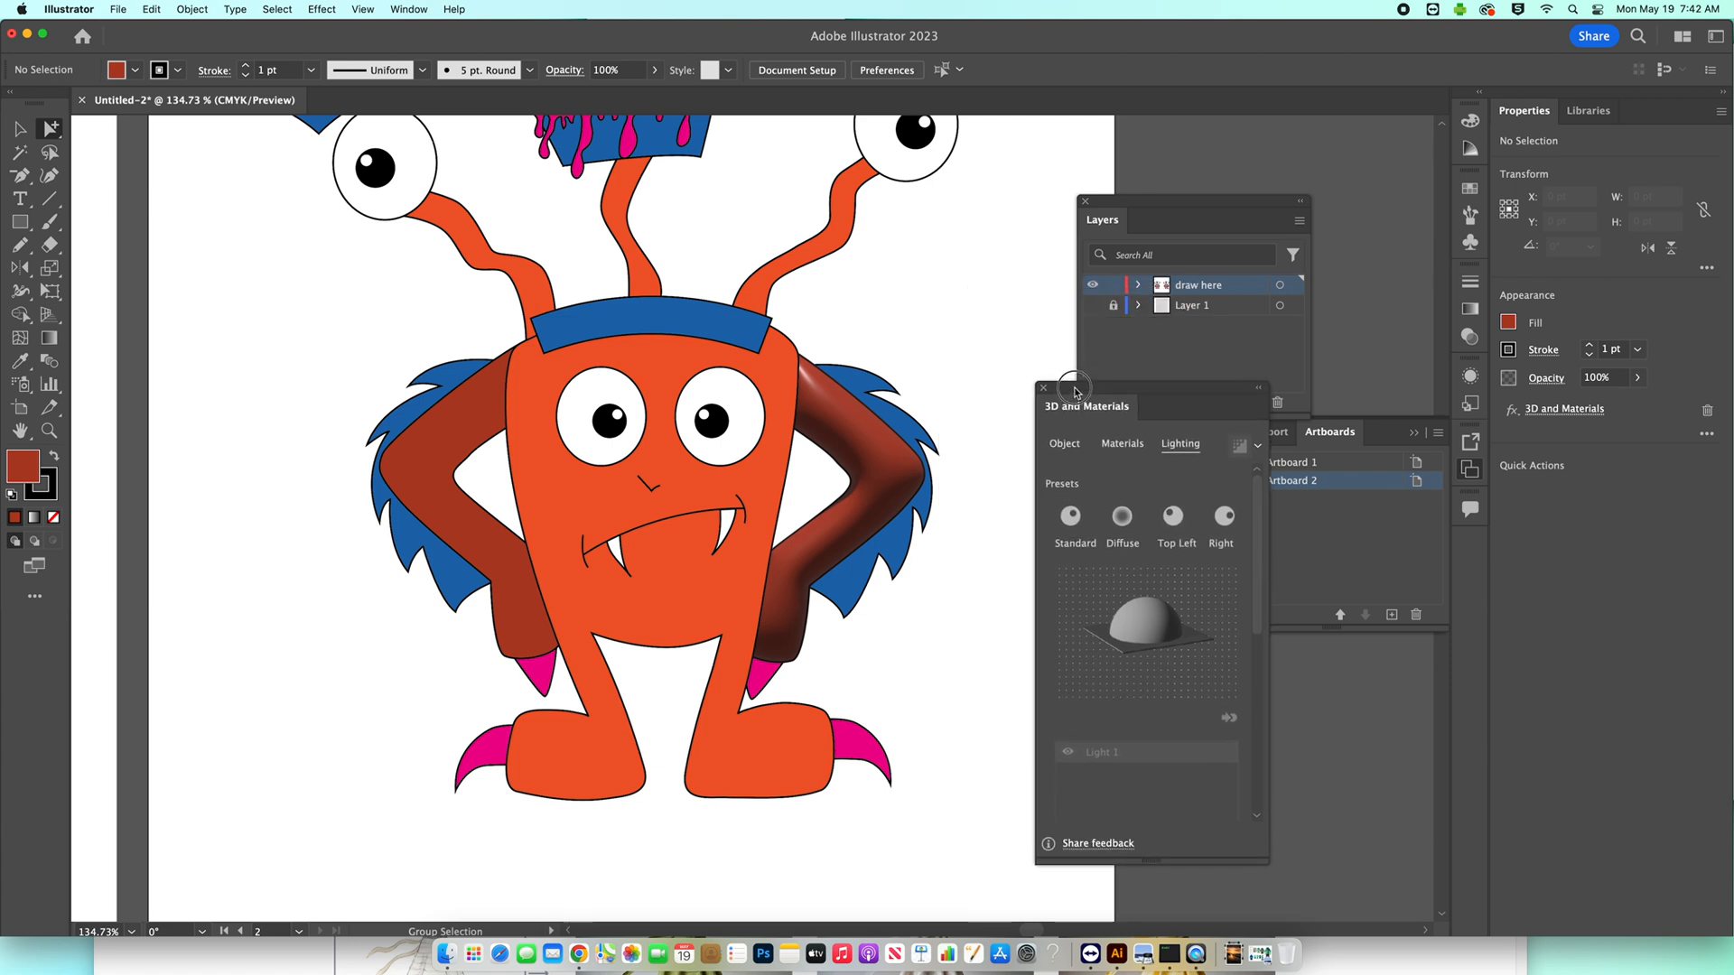
Set the inflated arm's stroke to None and deselect it.
left_click(896, 461)
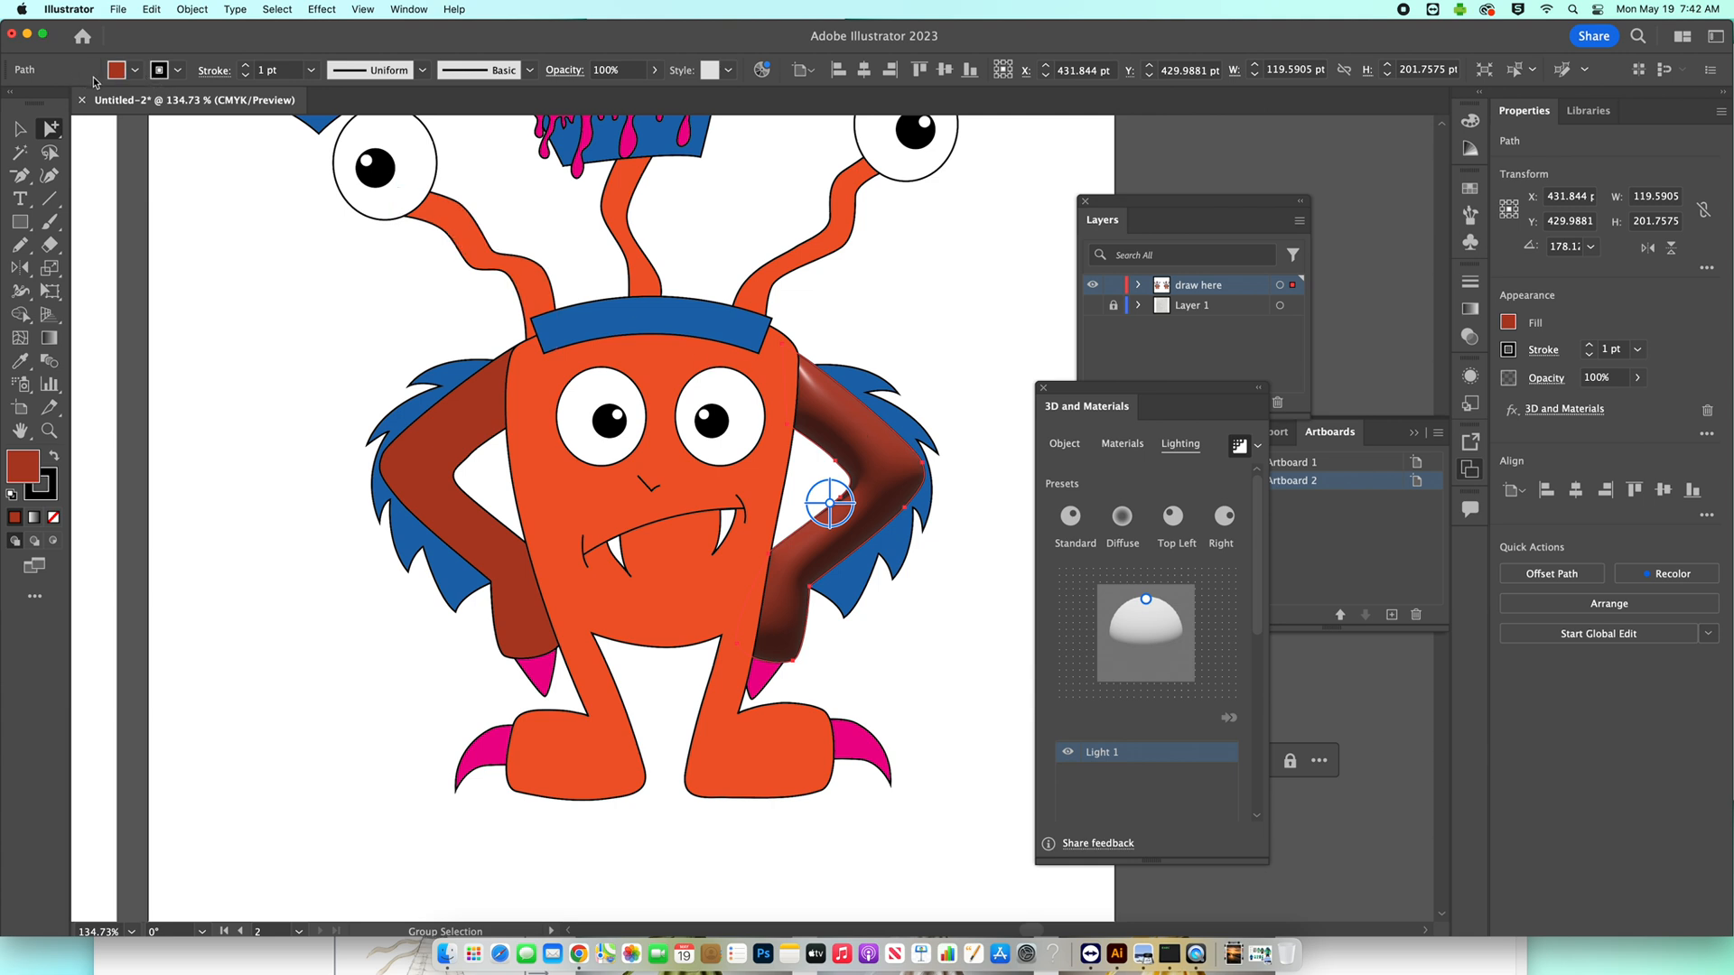
left_click(178, 71)
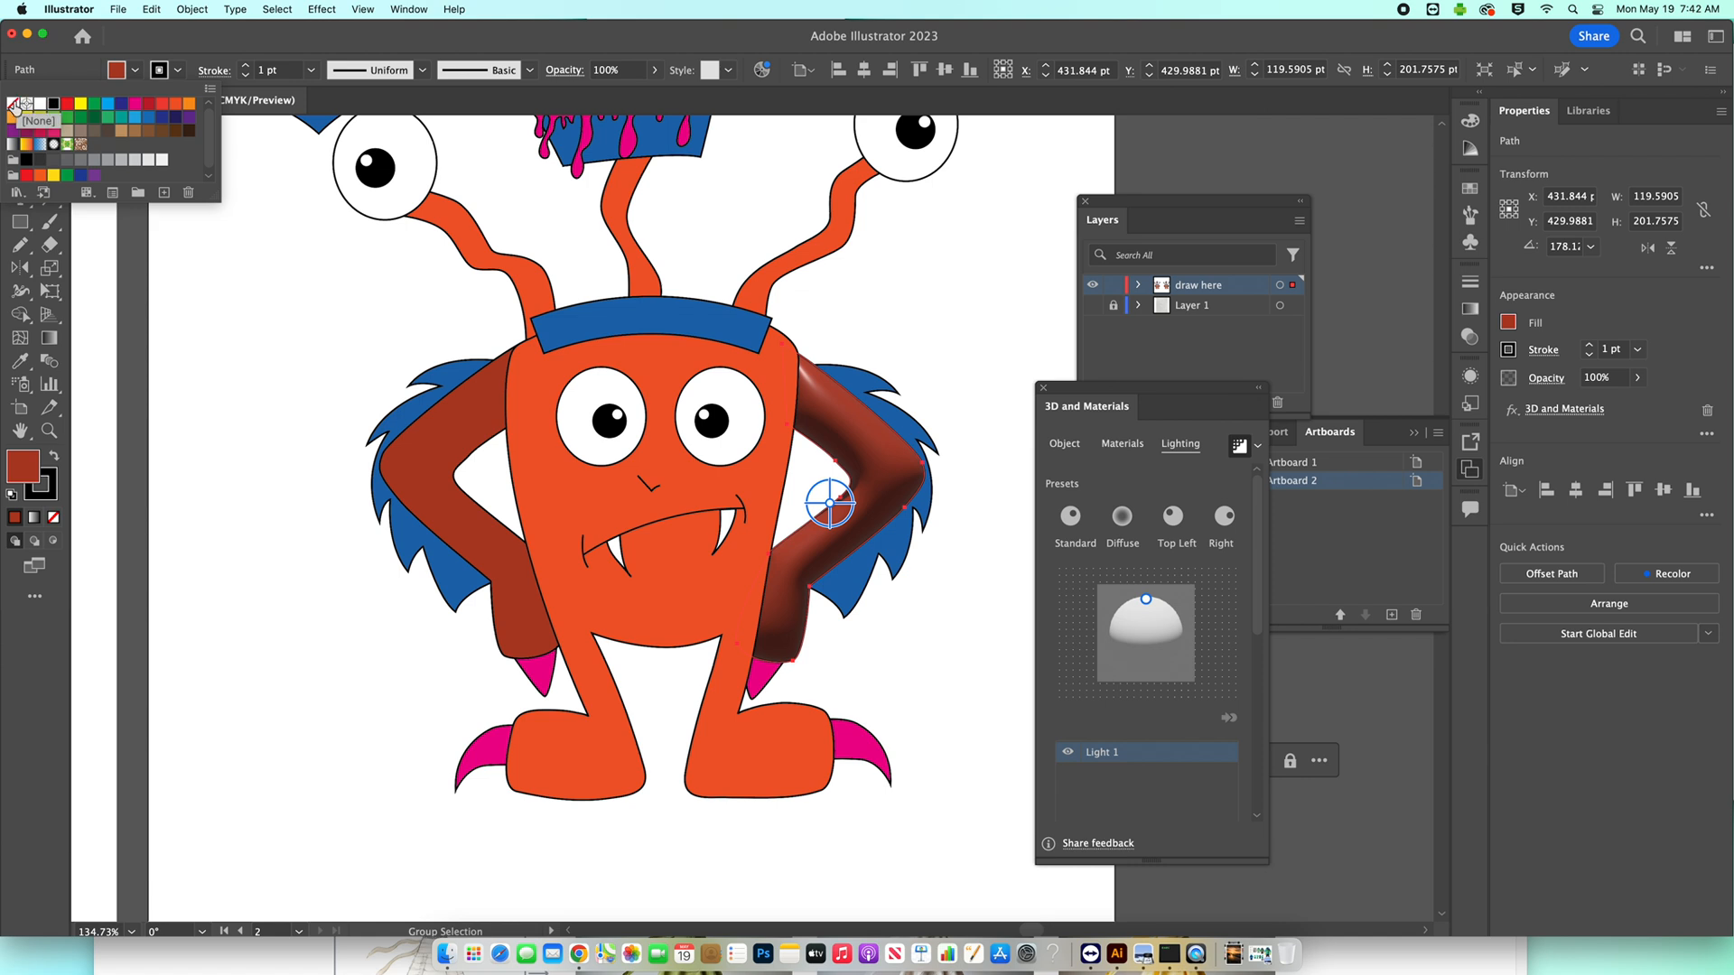
left_click(899, 282)
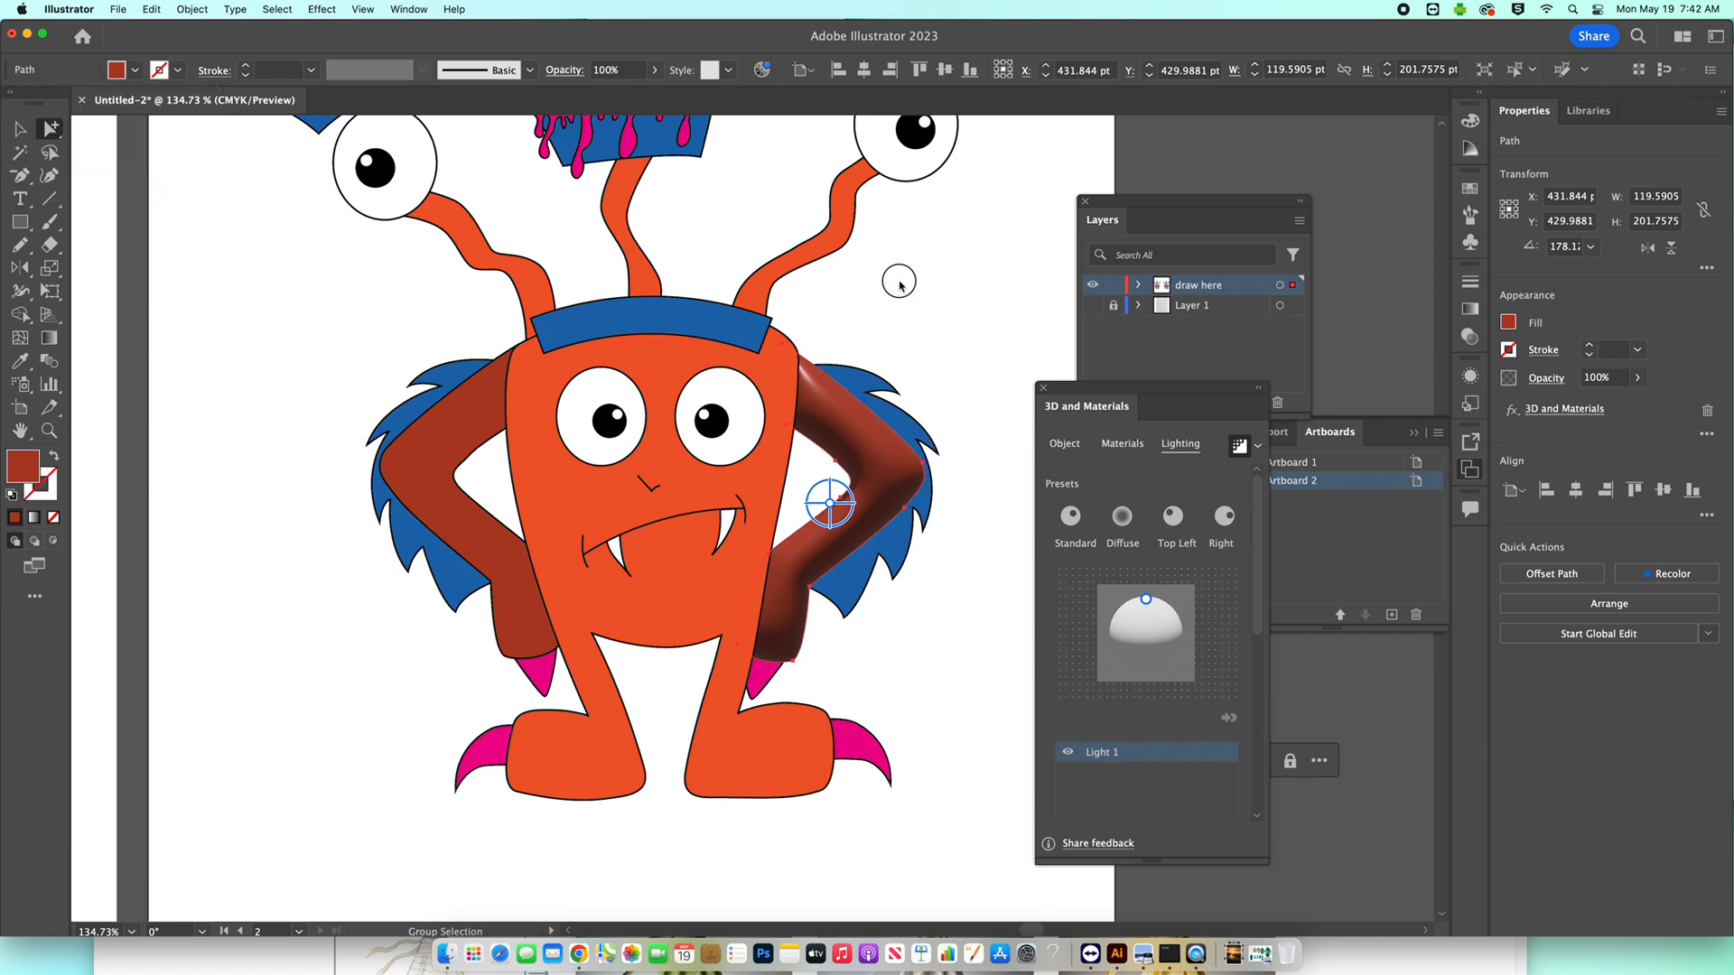
left_click(974, 390)
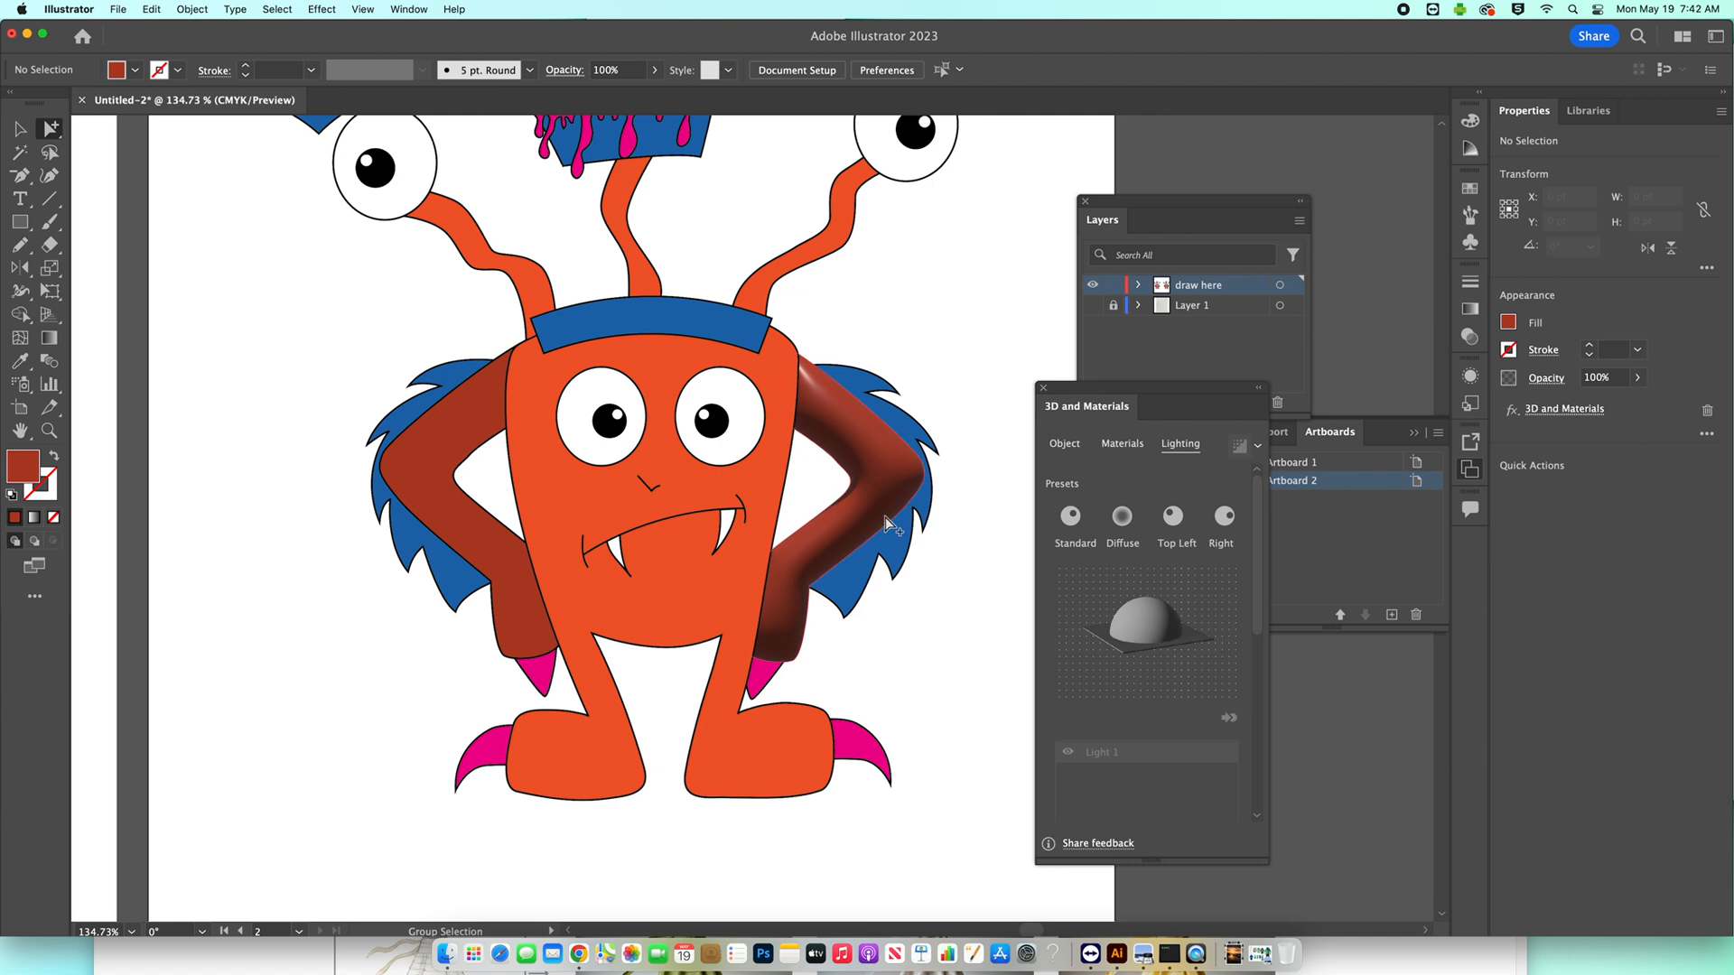
Set the stroke of the blue fur behind the inflated arm to None and apply the 3D Inflate effect to it.
left_click(897, 419)
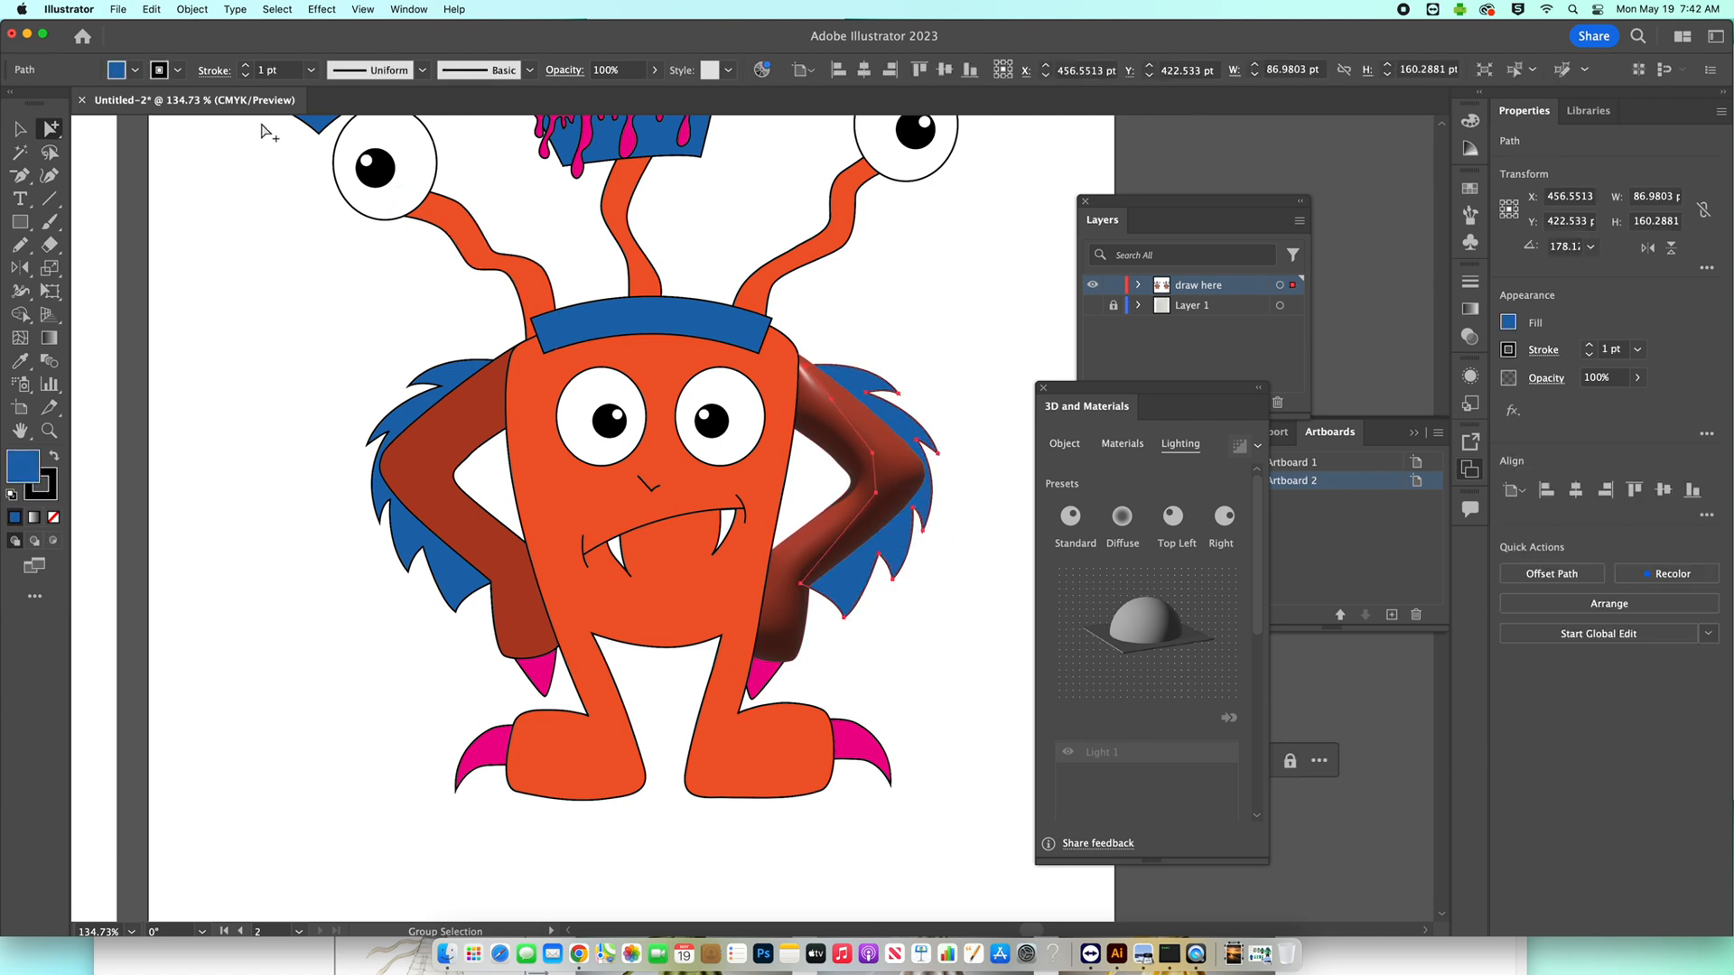
left_click(178, 70)
left_click(15, 105)
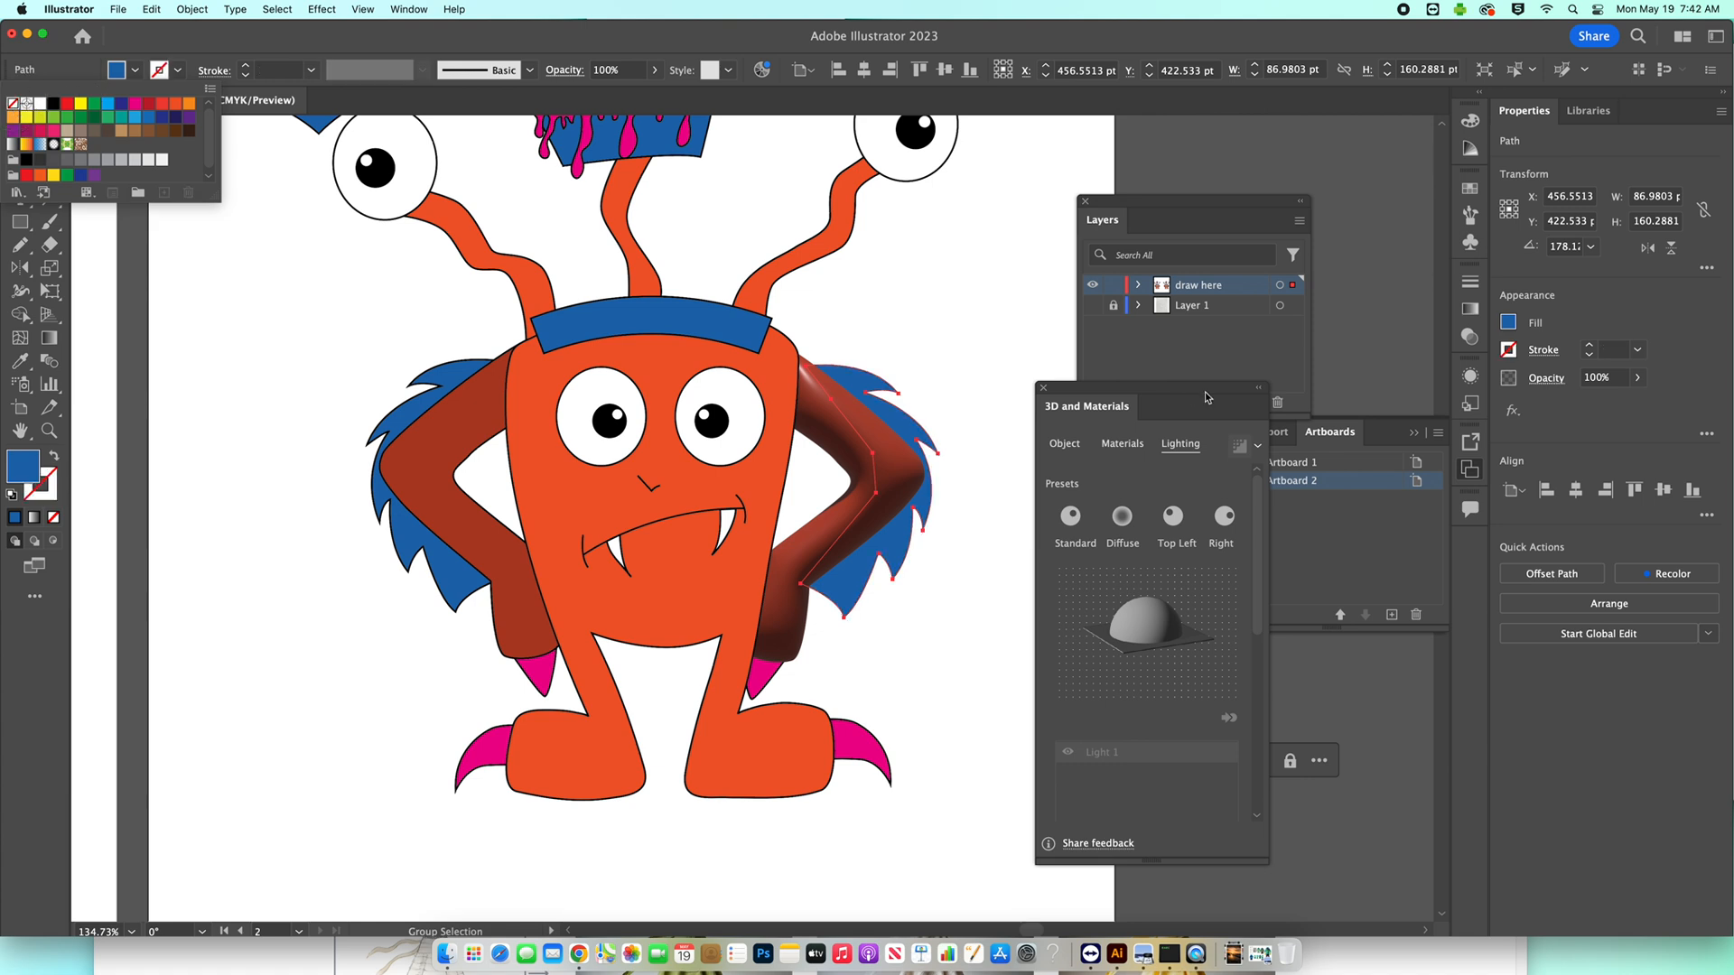
left_click(1064, 443)
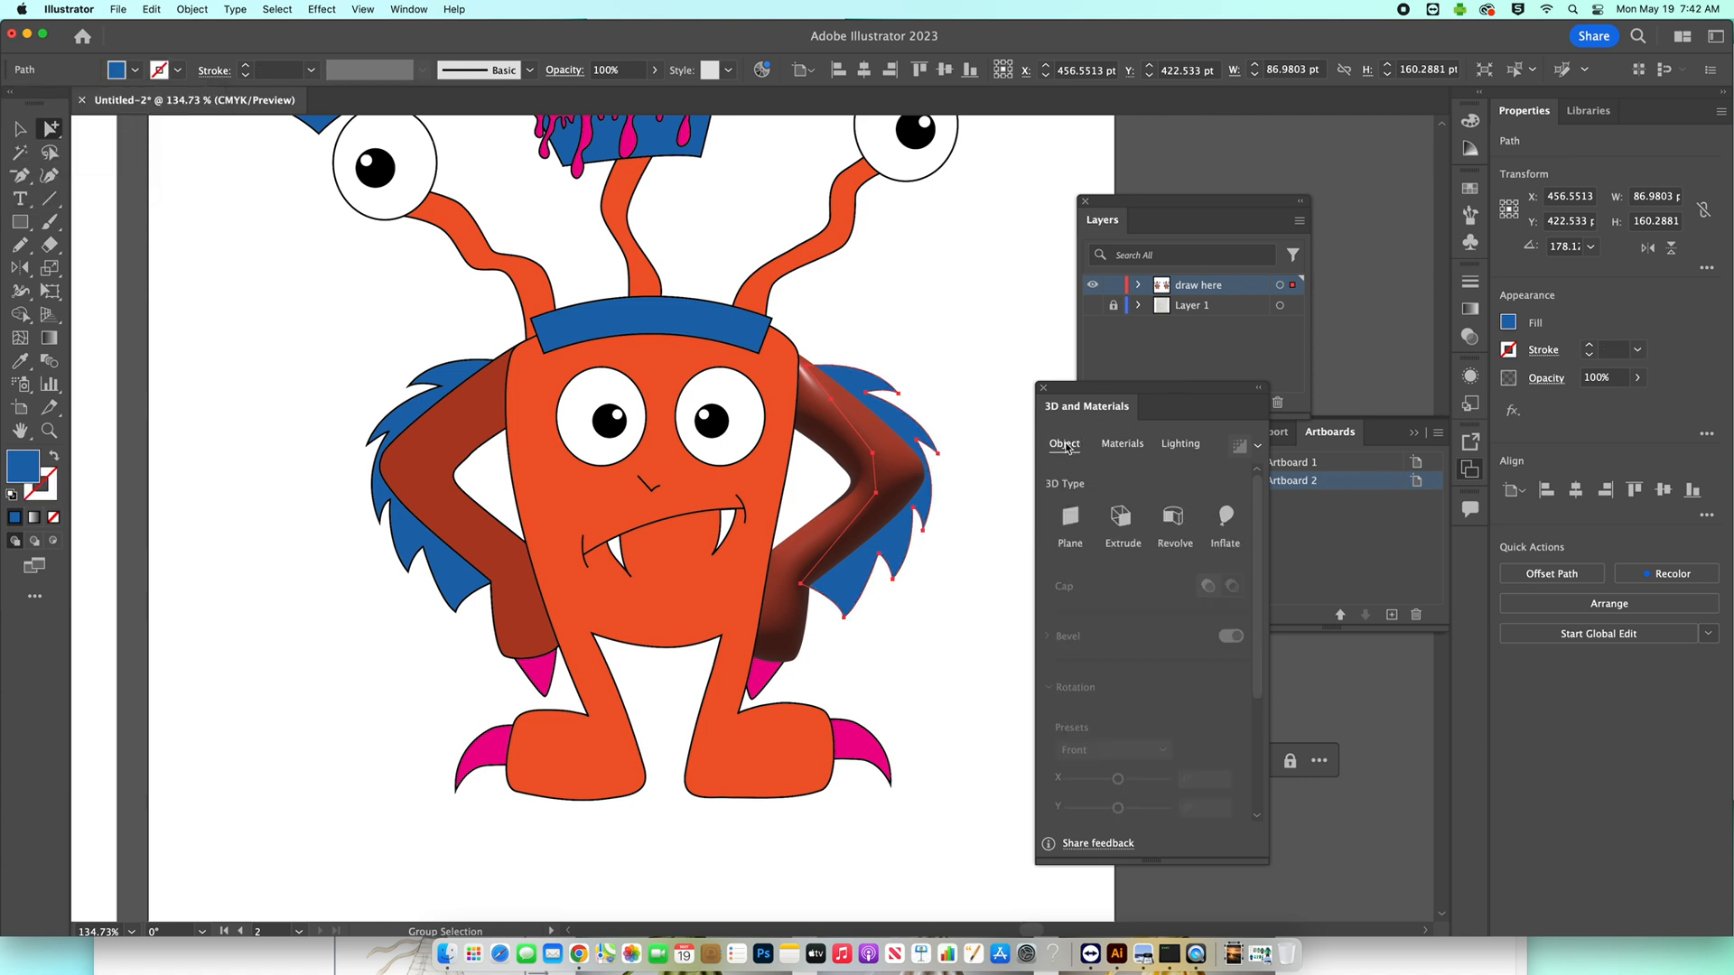
left_click_drag(1119, 387, 1057, 274)
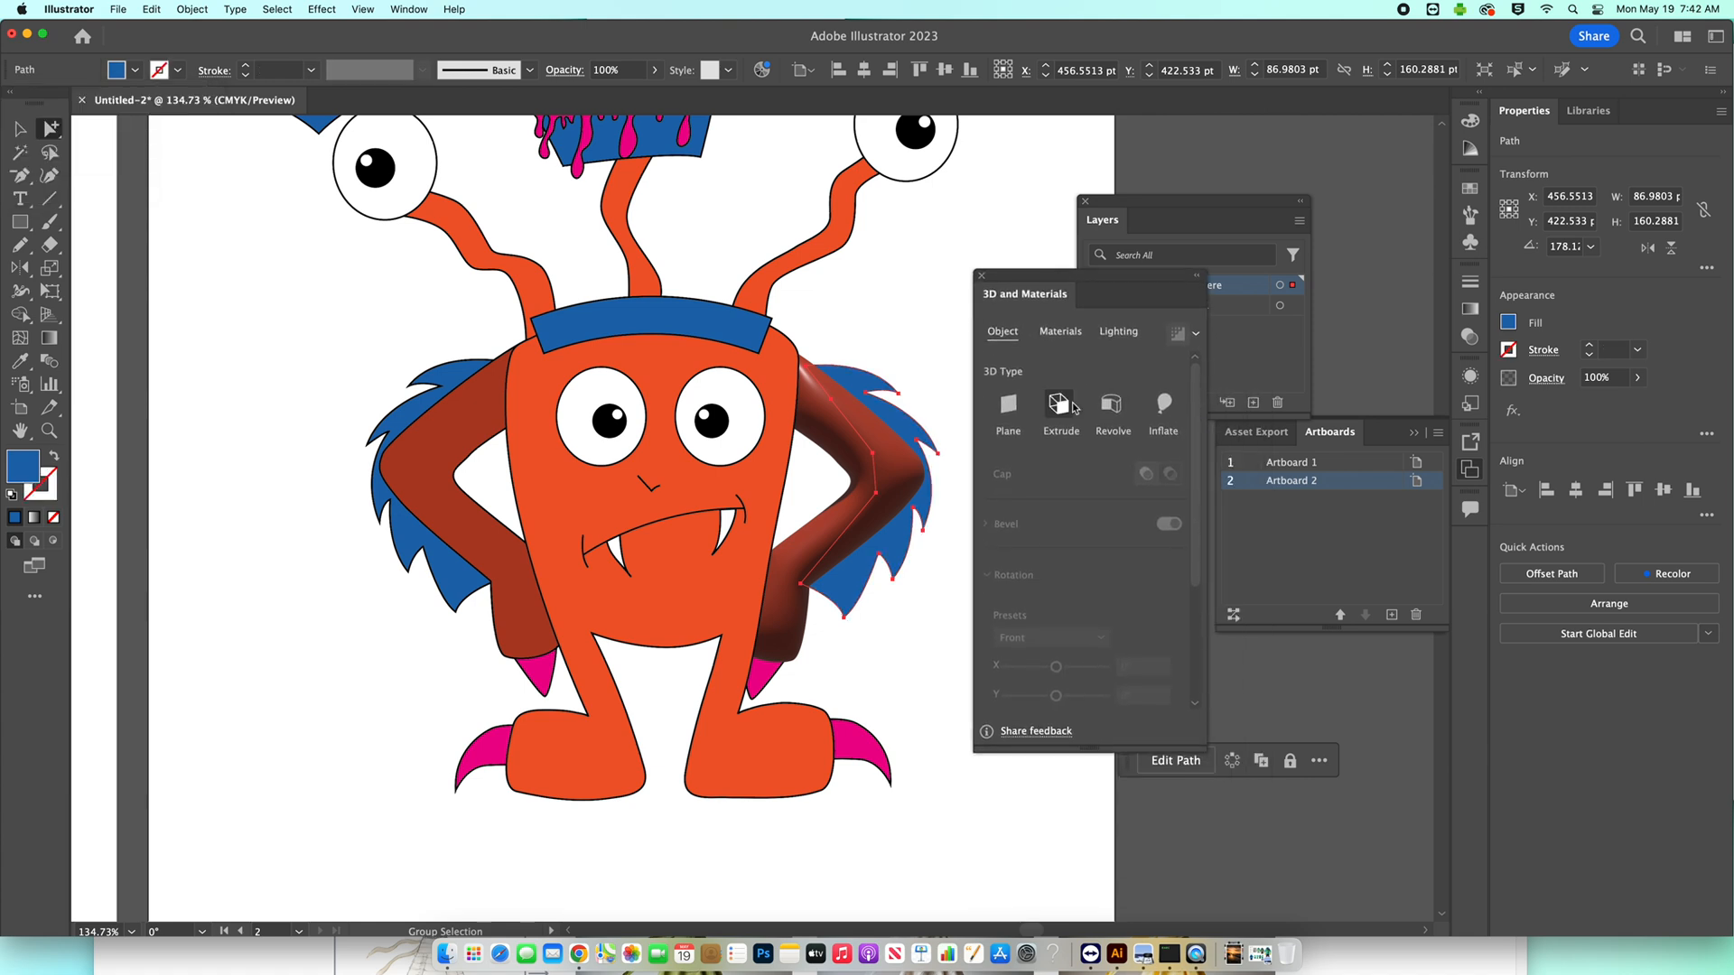
left_click(1163, 409)
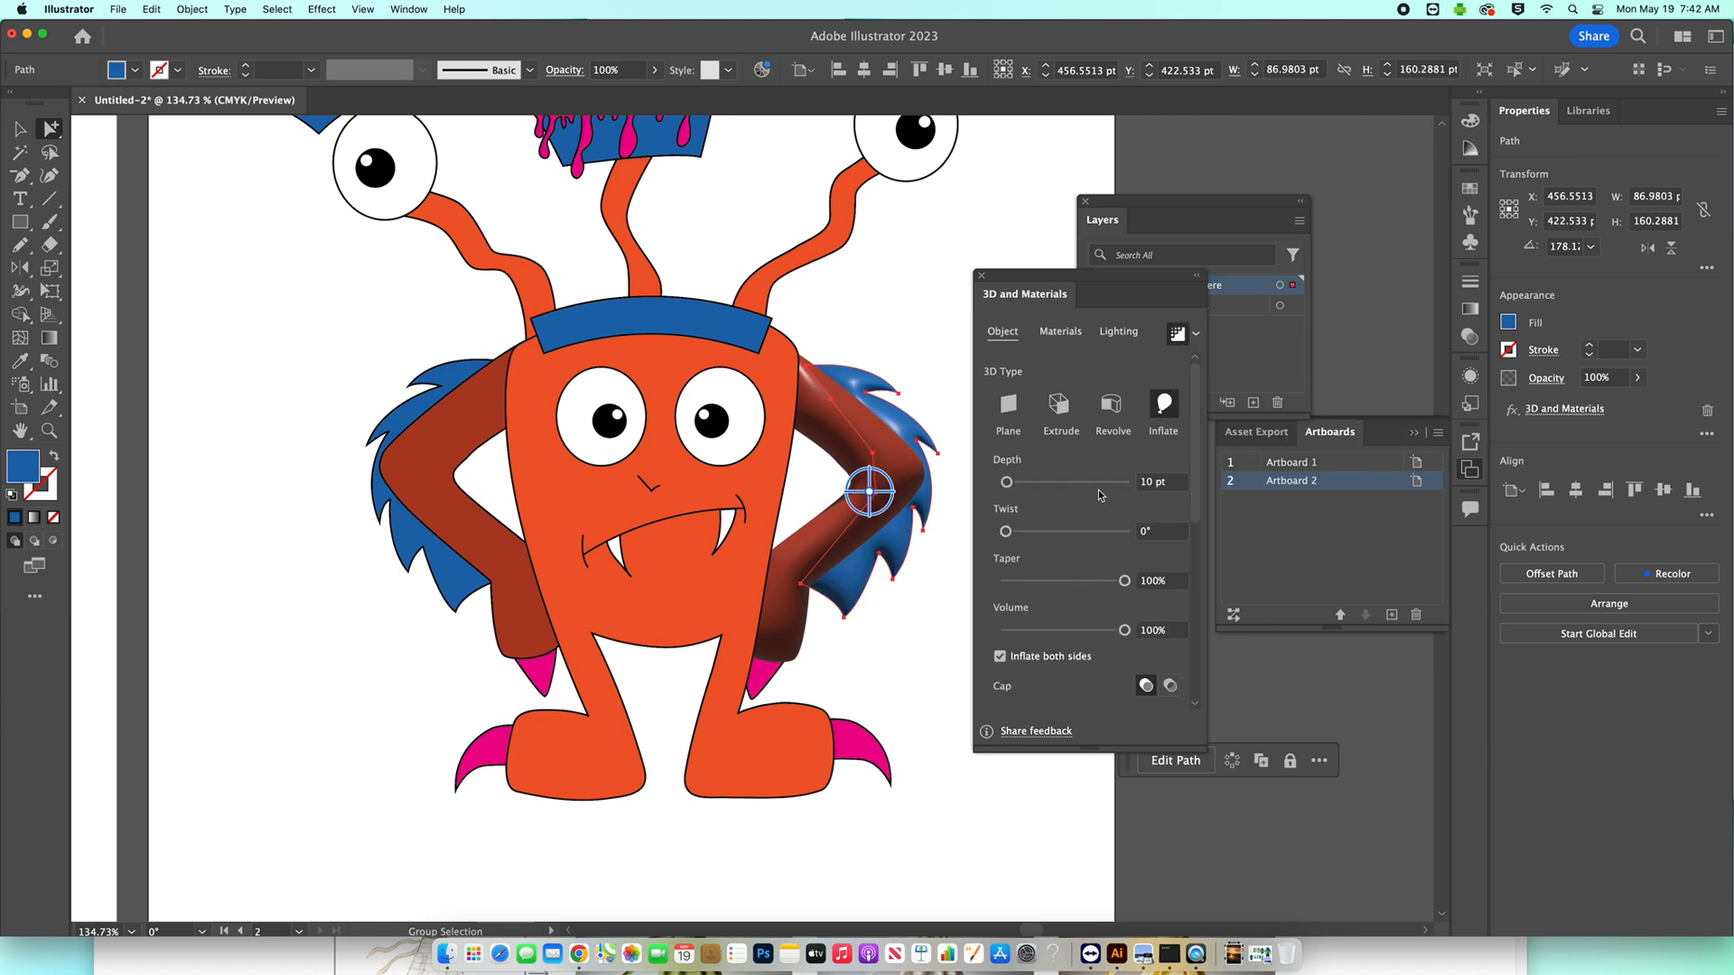
Move the light on the inflated blue fur to the top edge of the lighting sphere and deselect the fur.
left_click(1120, 332)
left_click_drag(1101, 506, 1088, 487)
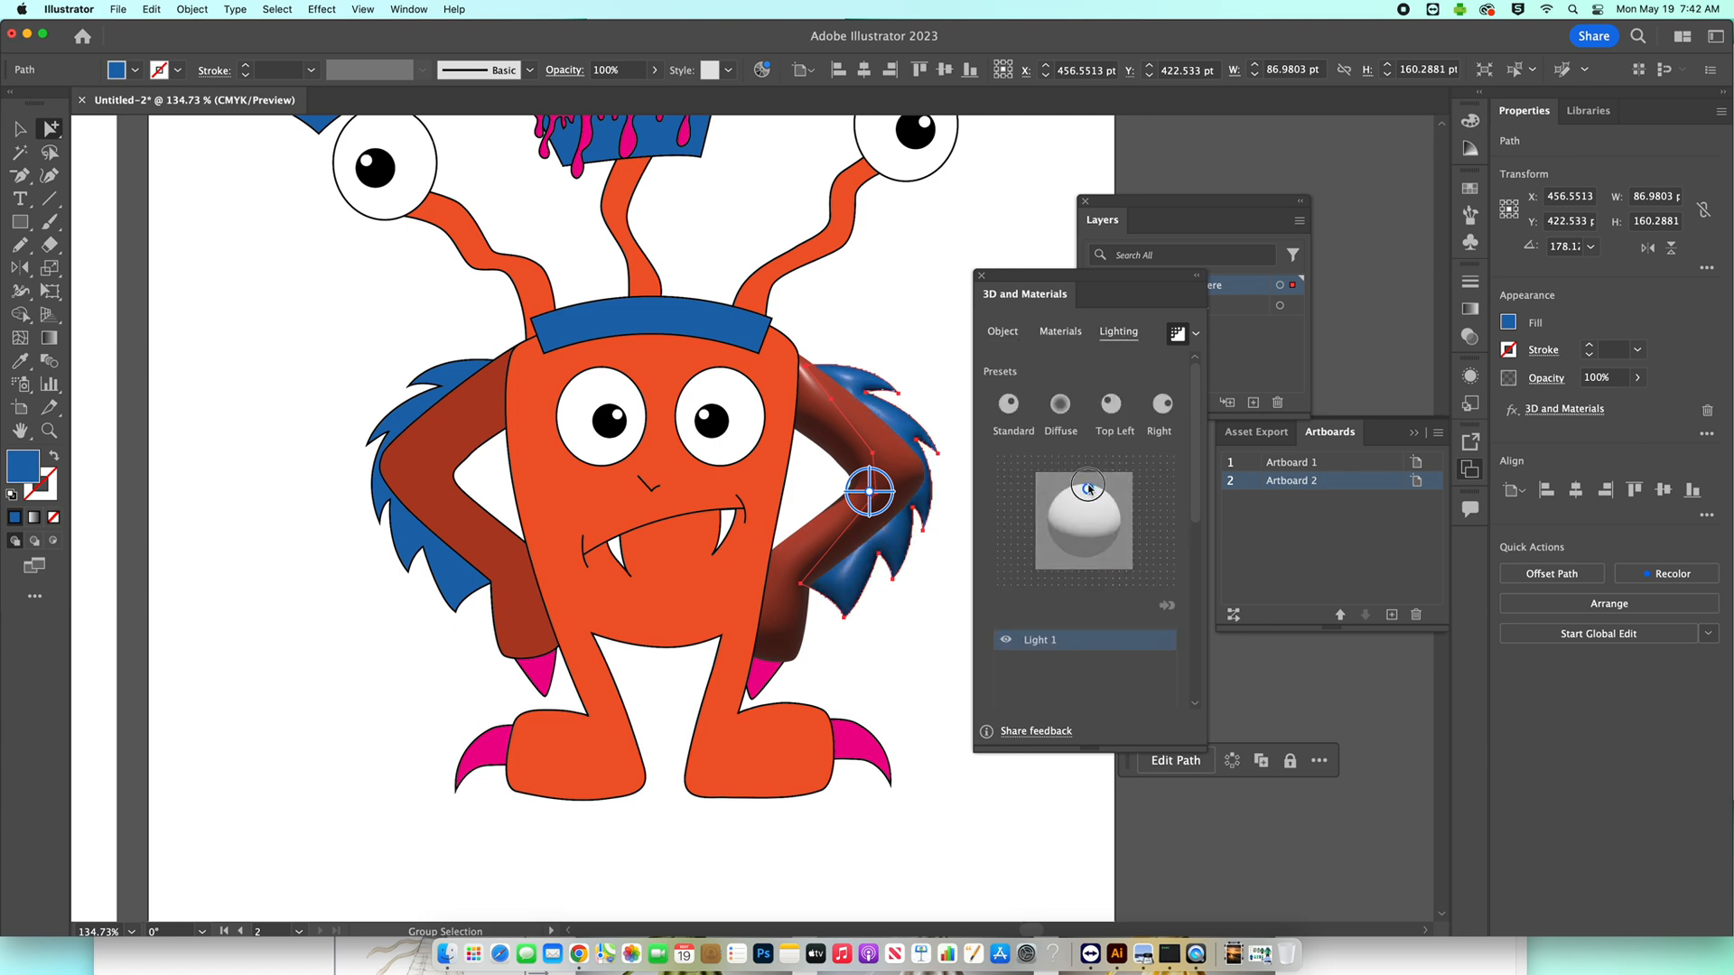
left_click(946, 347)
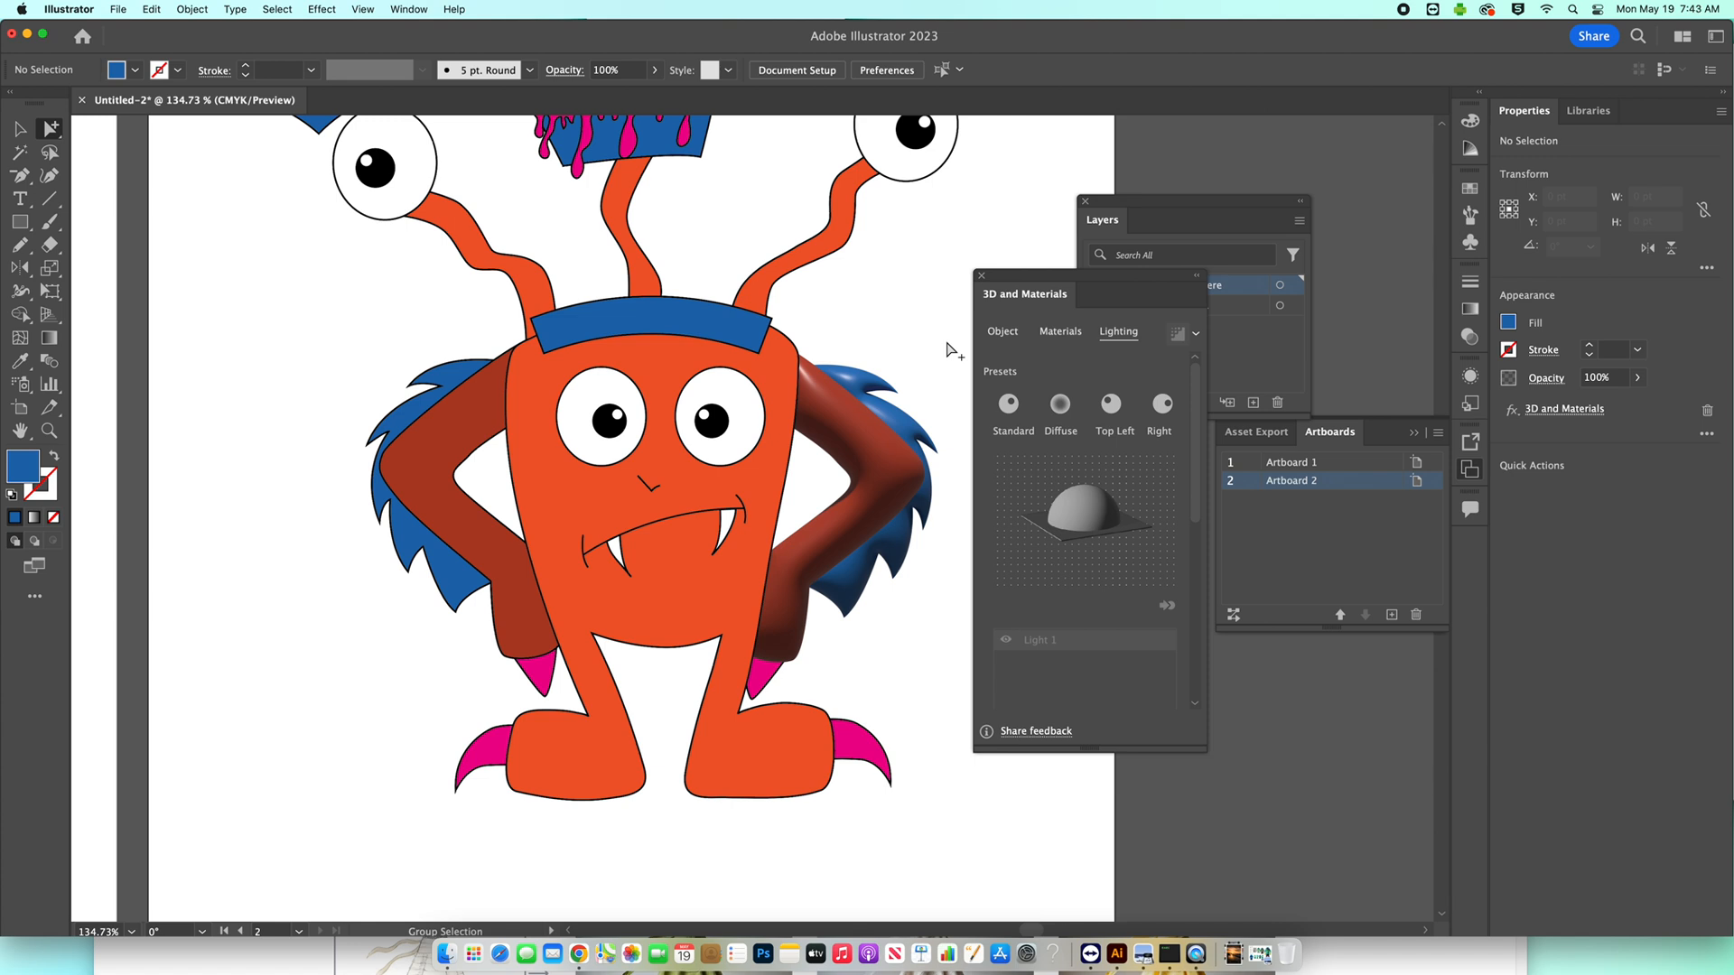
Inflate the orange body on both sides with ray-traced rendering and set its stroke to None.
left_click_drag(592, 255, 459, 389)
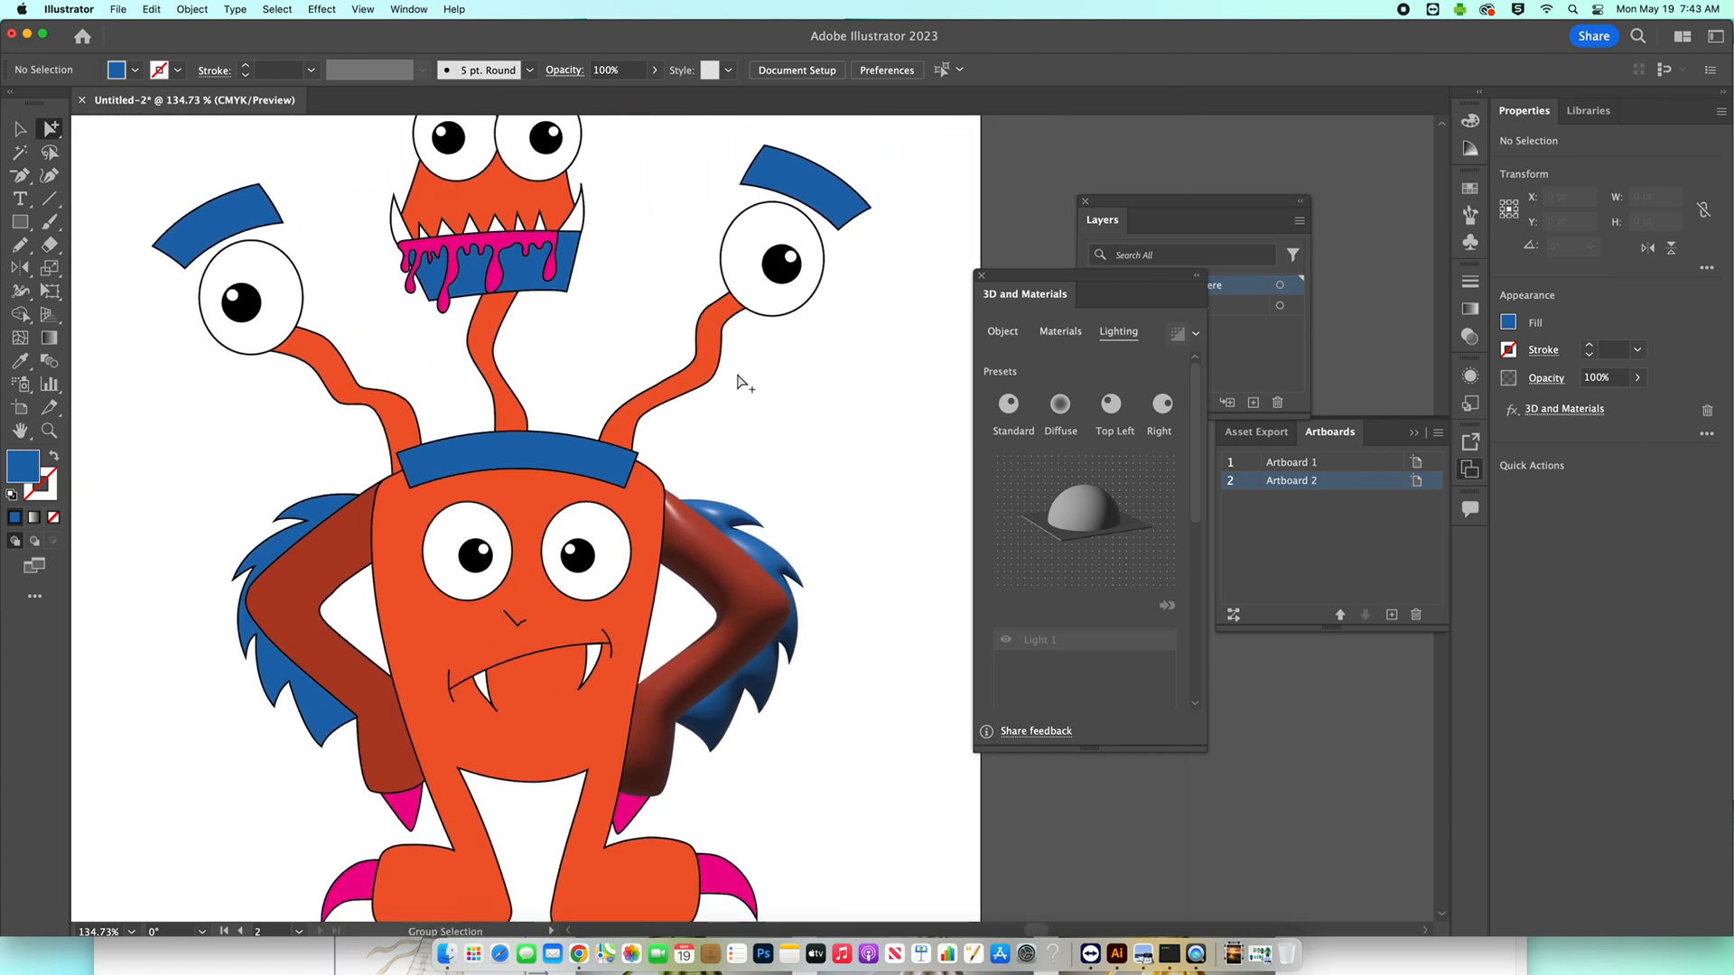
left_click(660, 516)
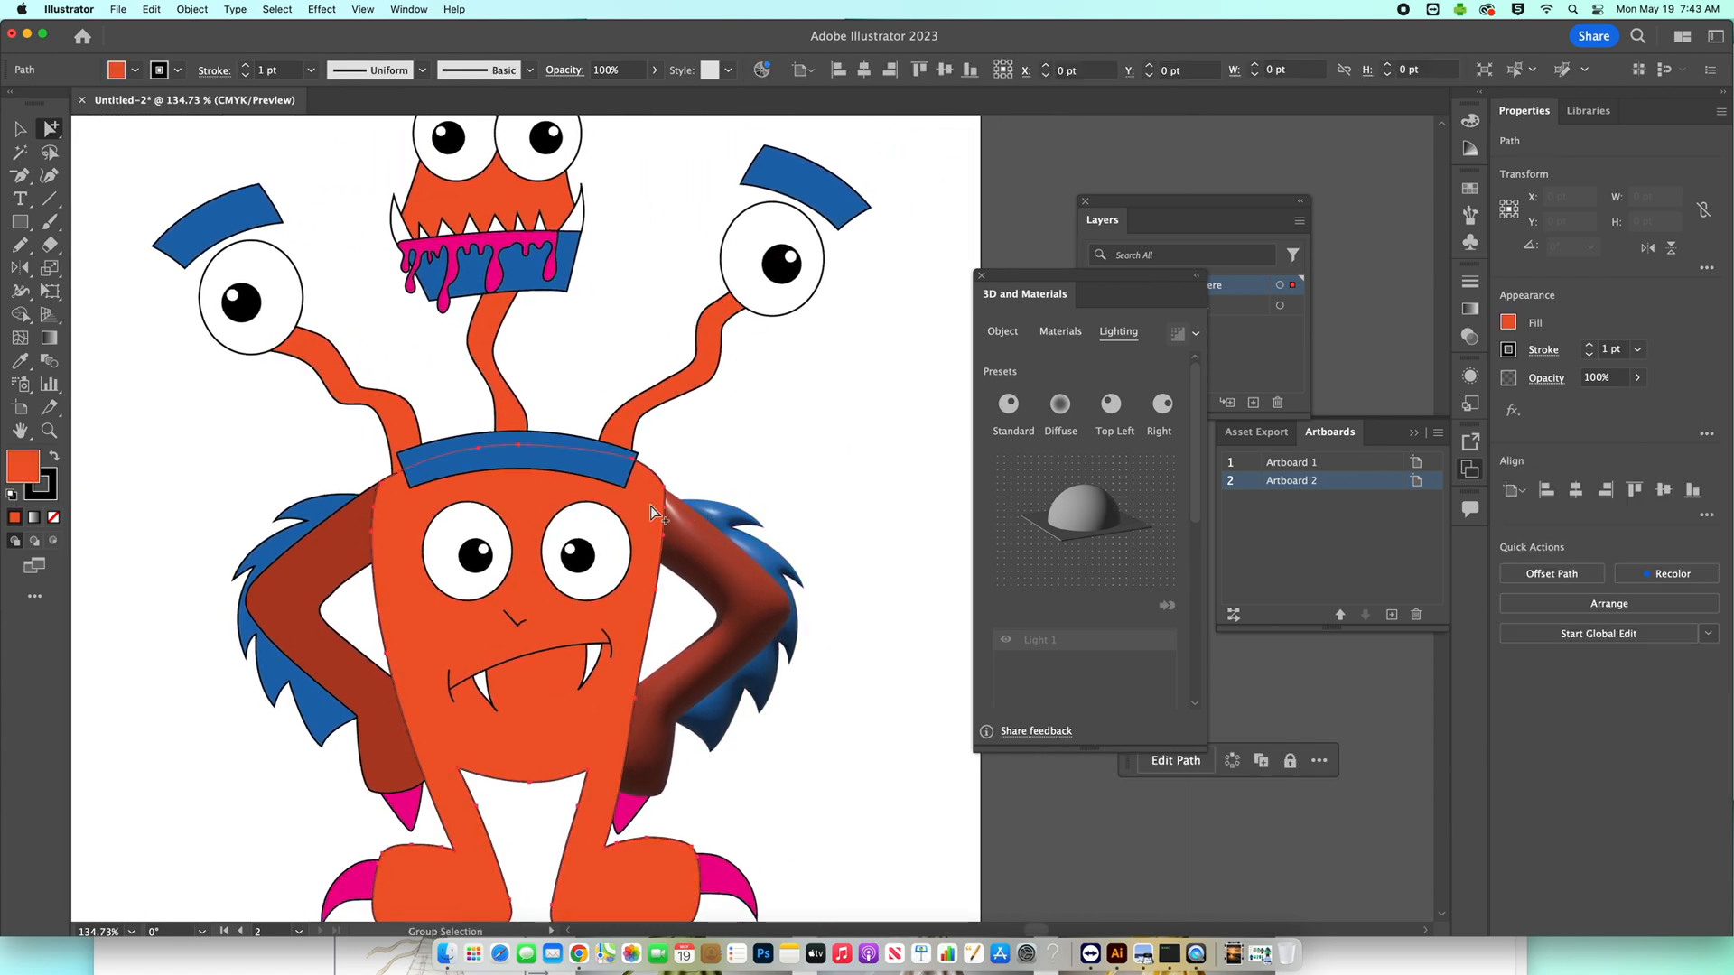
left_click(1003, 332)
left_click(1163, 404)
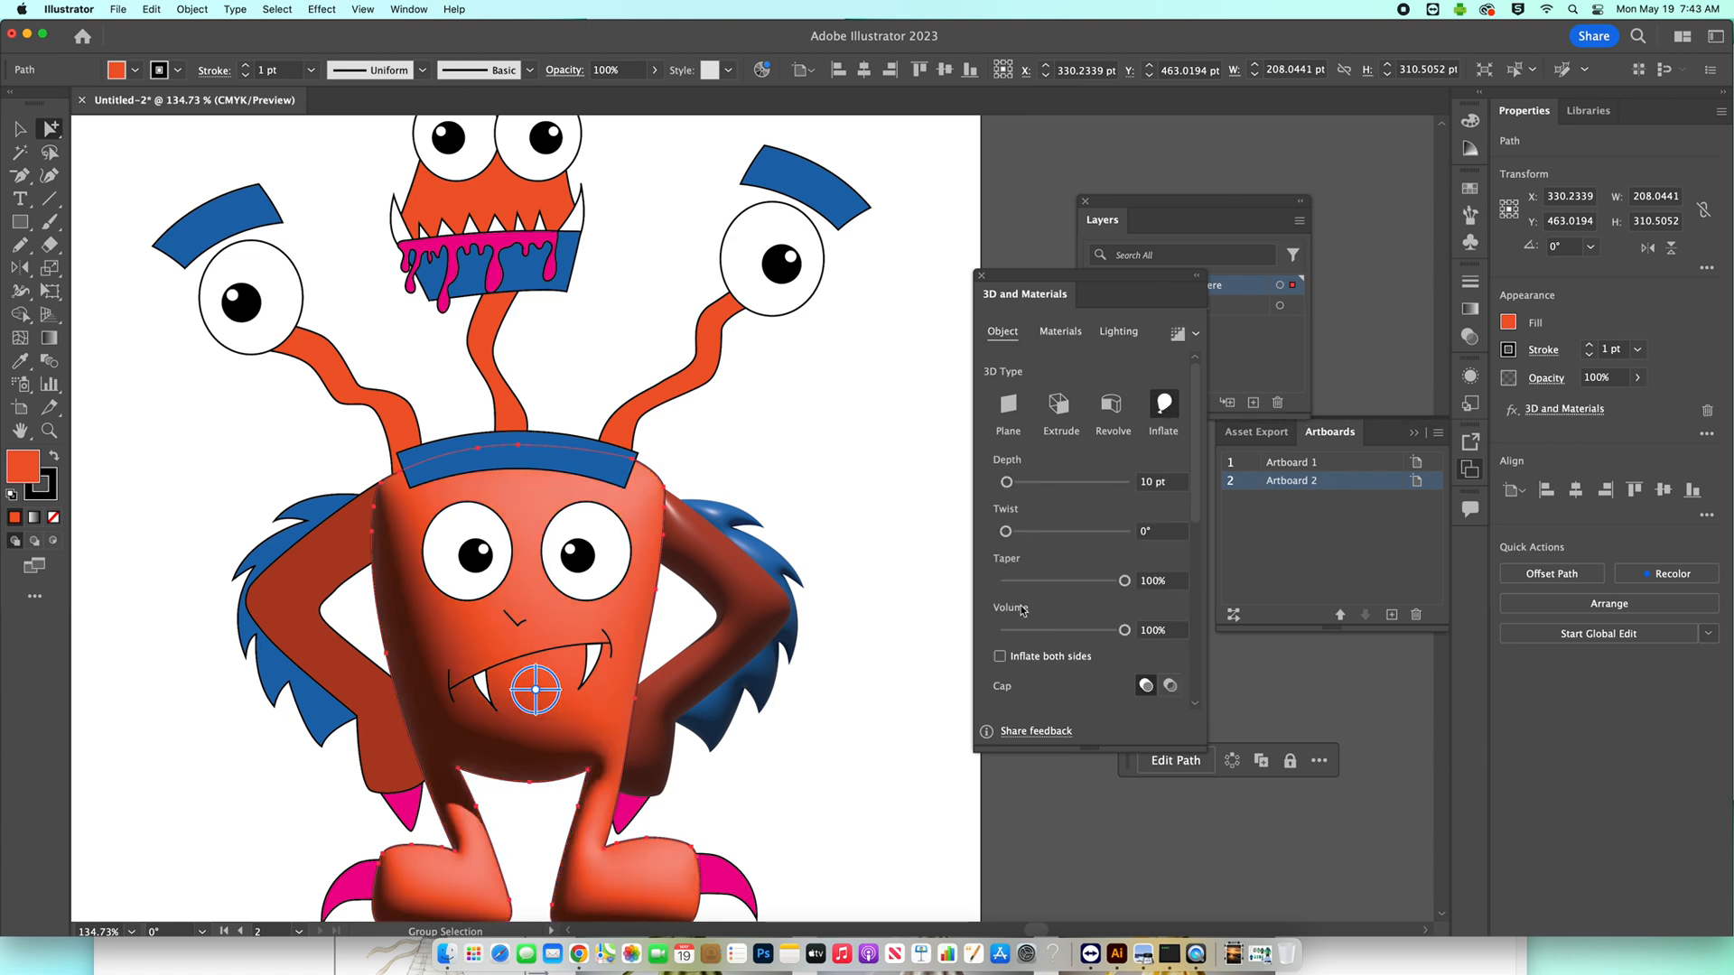
left_click(999, 654)
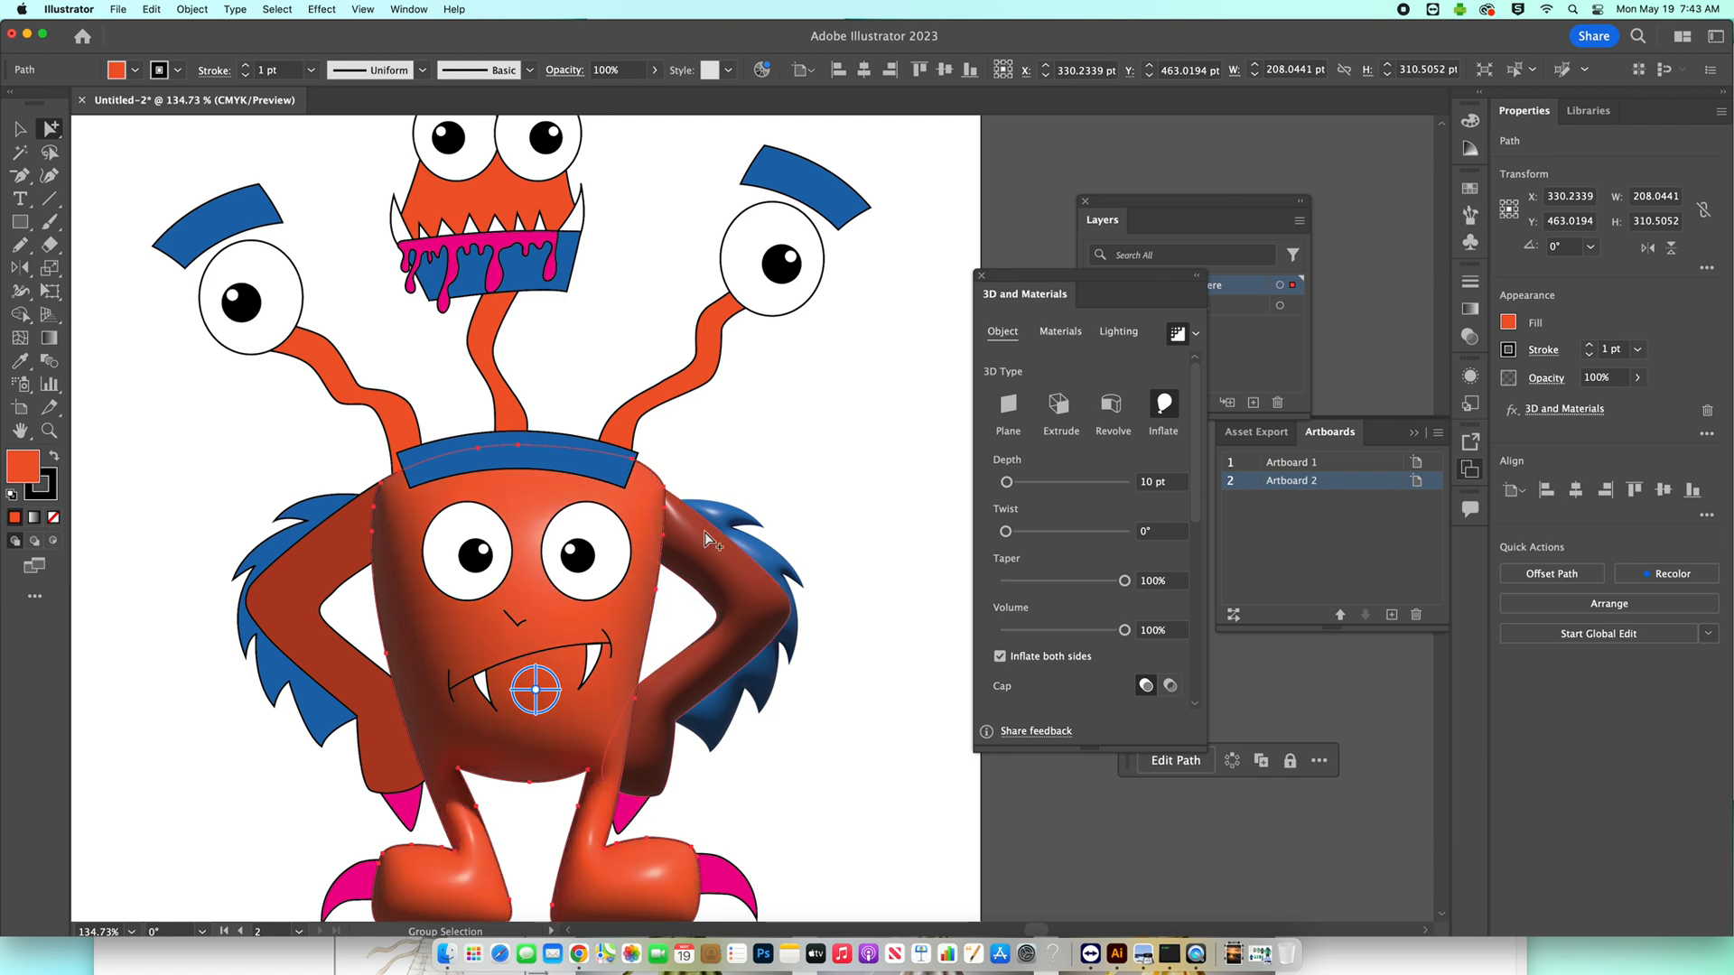
left_click(178, 71)
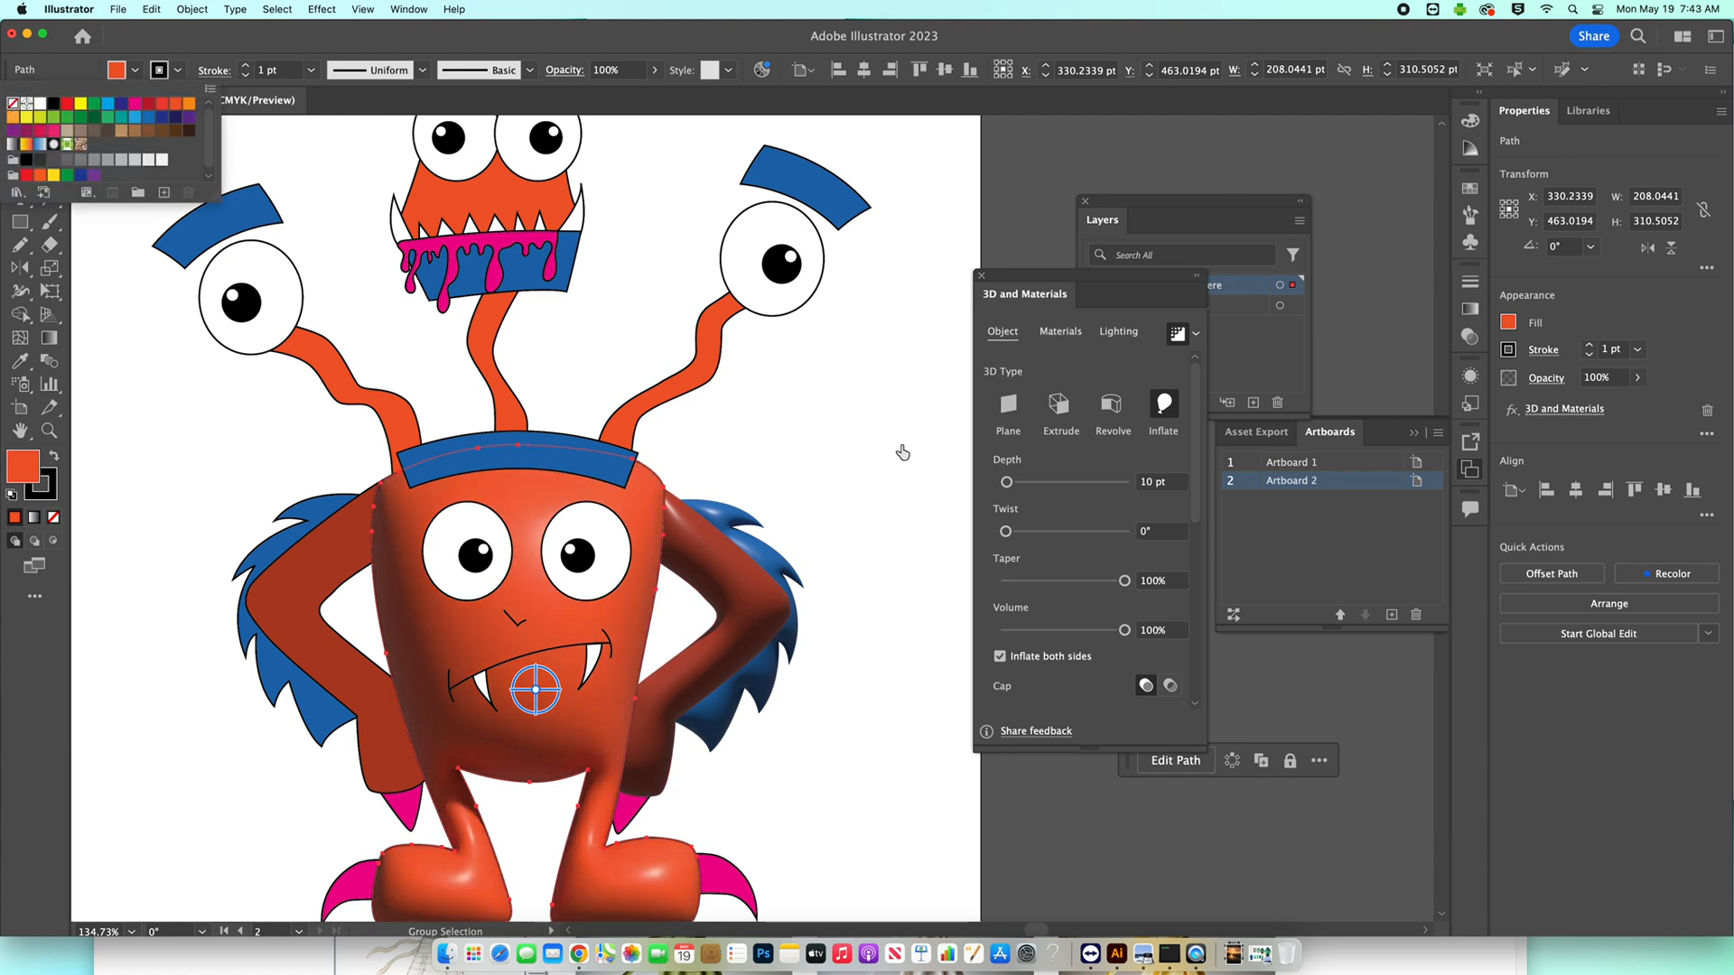
Move the inflated body's light to the top edge of the lighting sphere and deselect the body.
left_click(1120, 334)
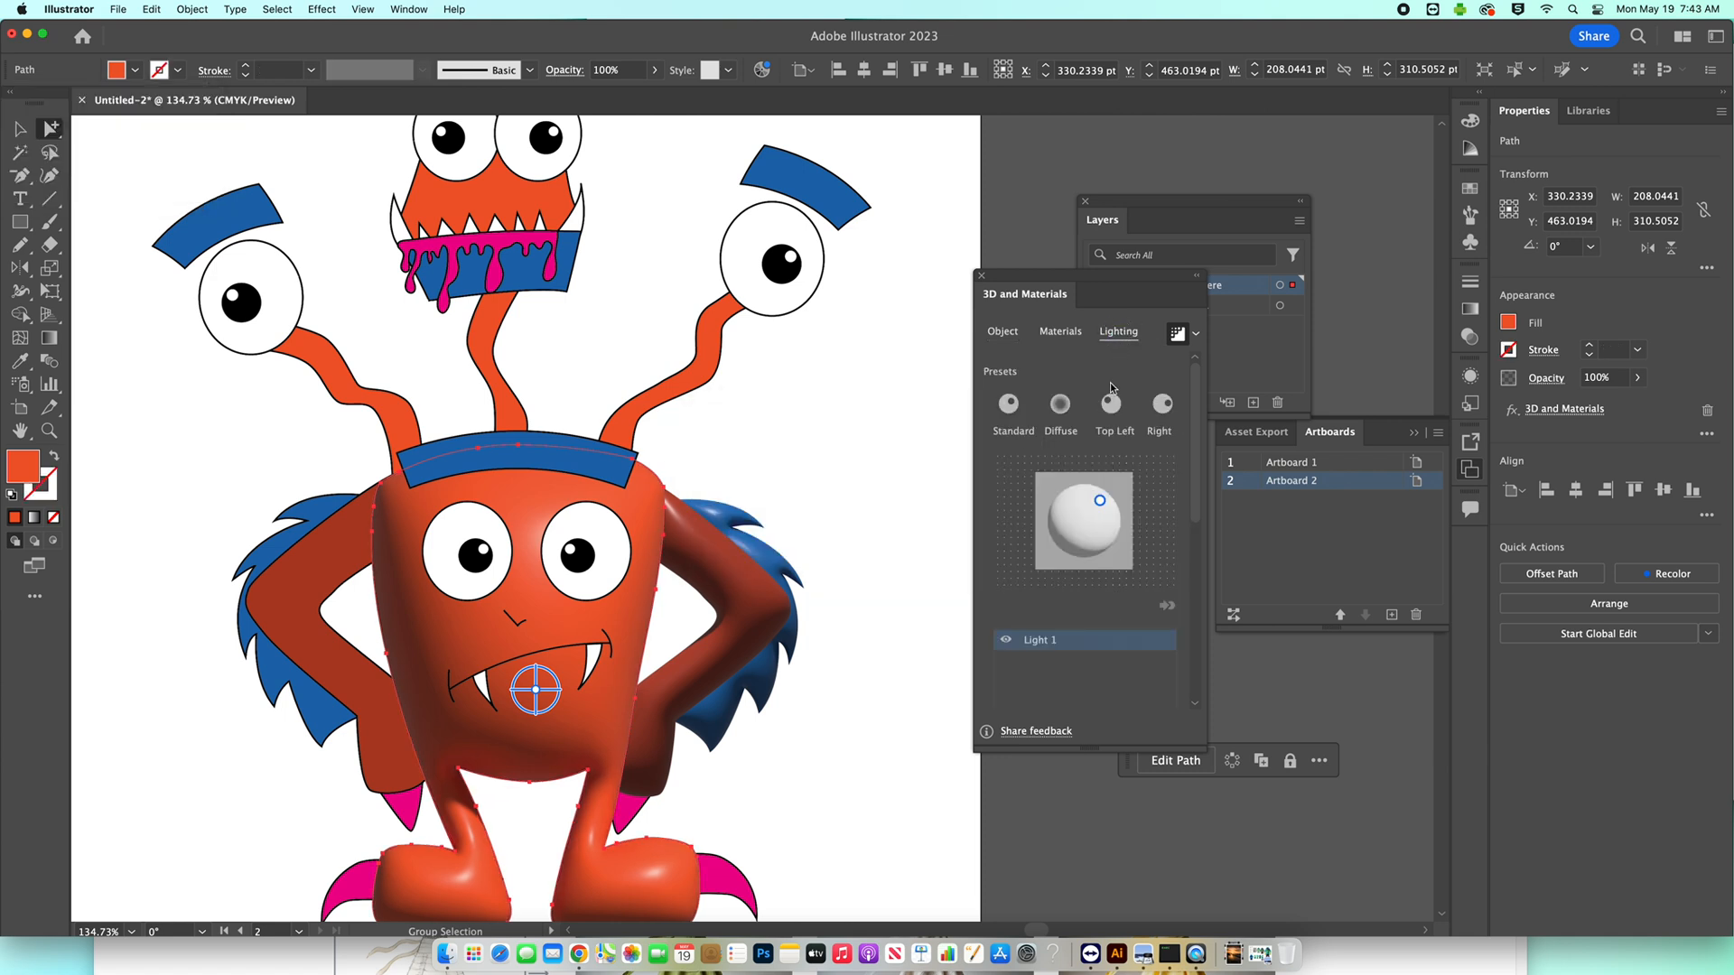
left_click_drag(1101, 504, 1083, 489)
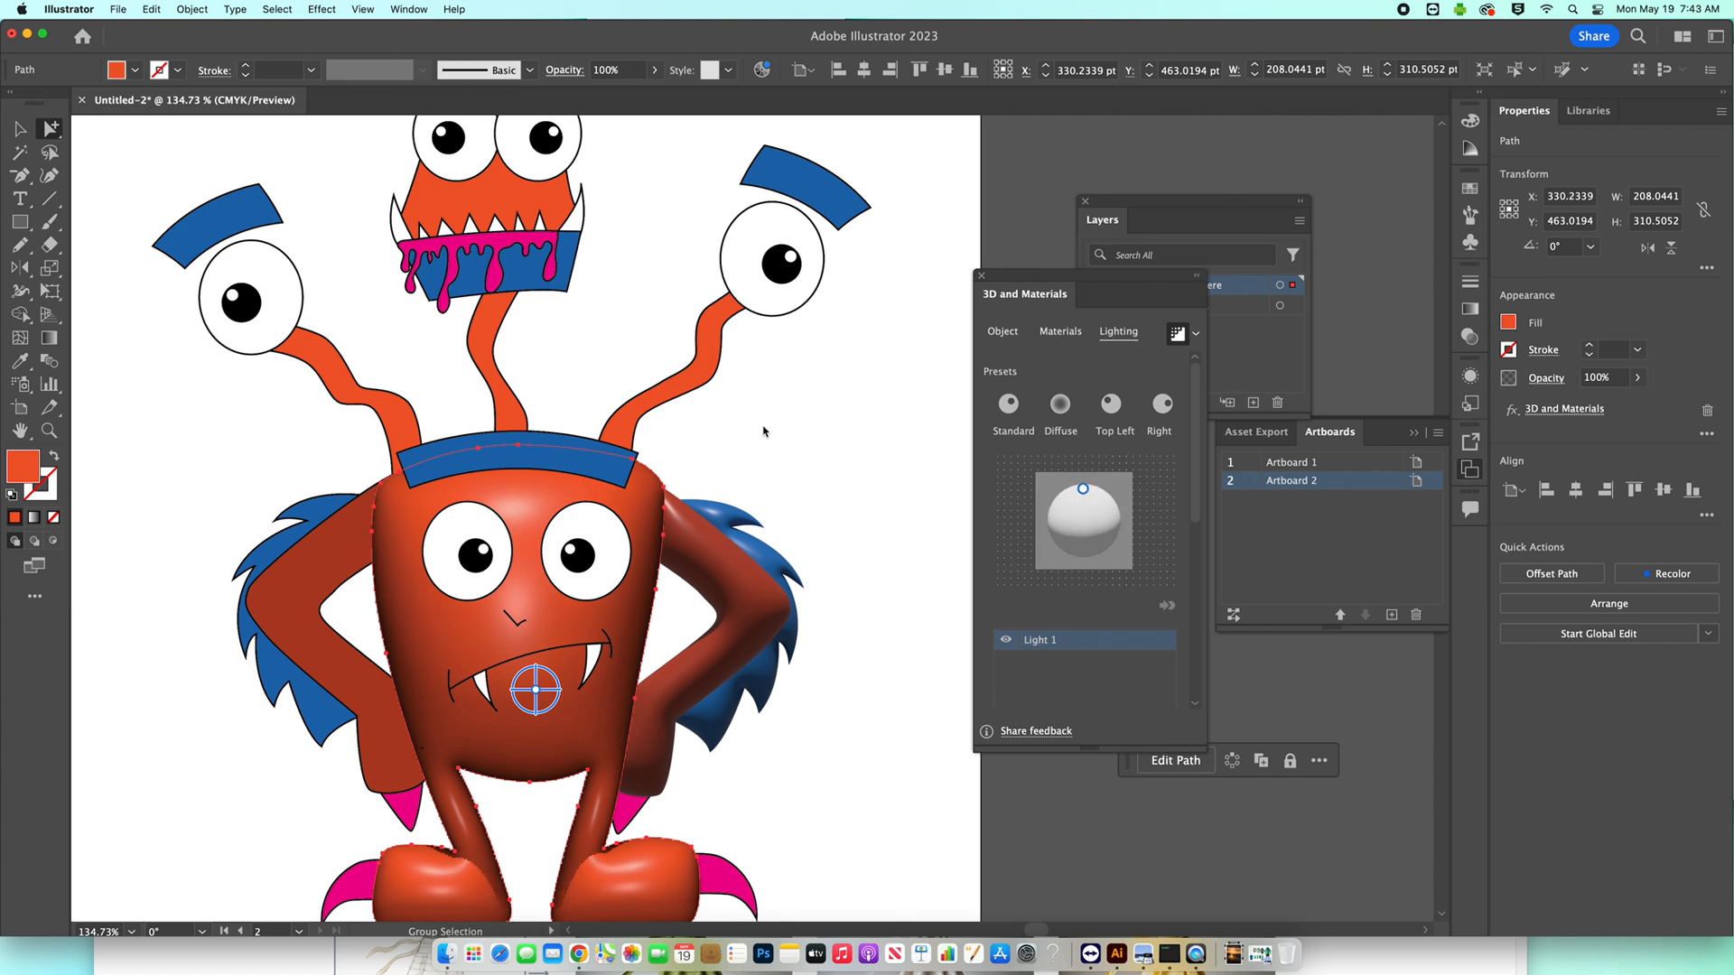
left_click(892, 458)
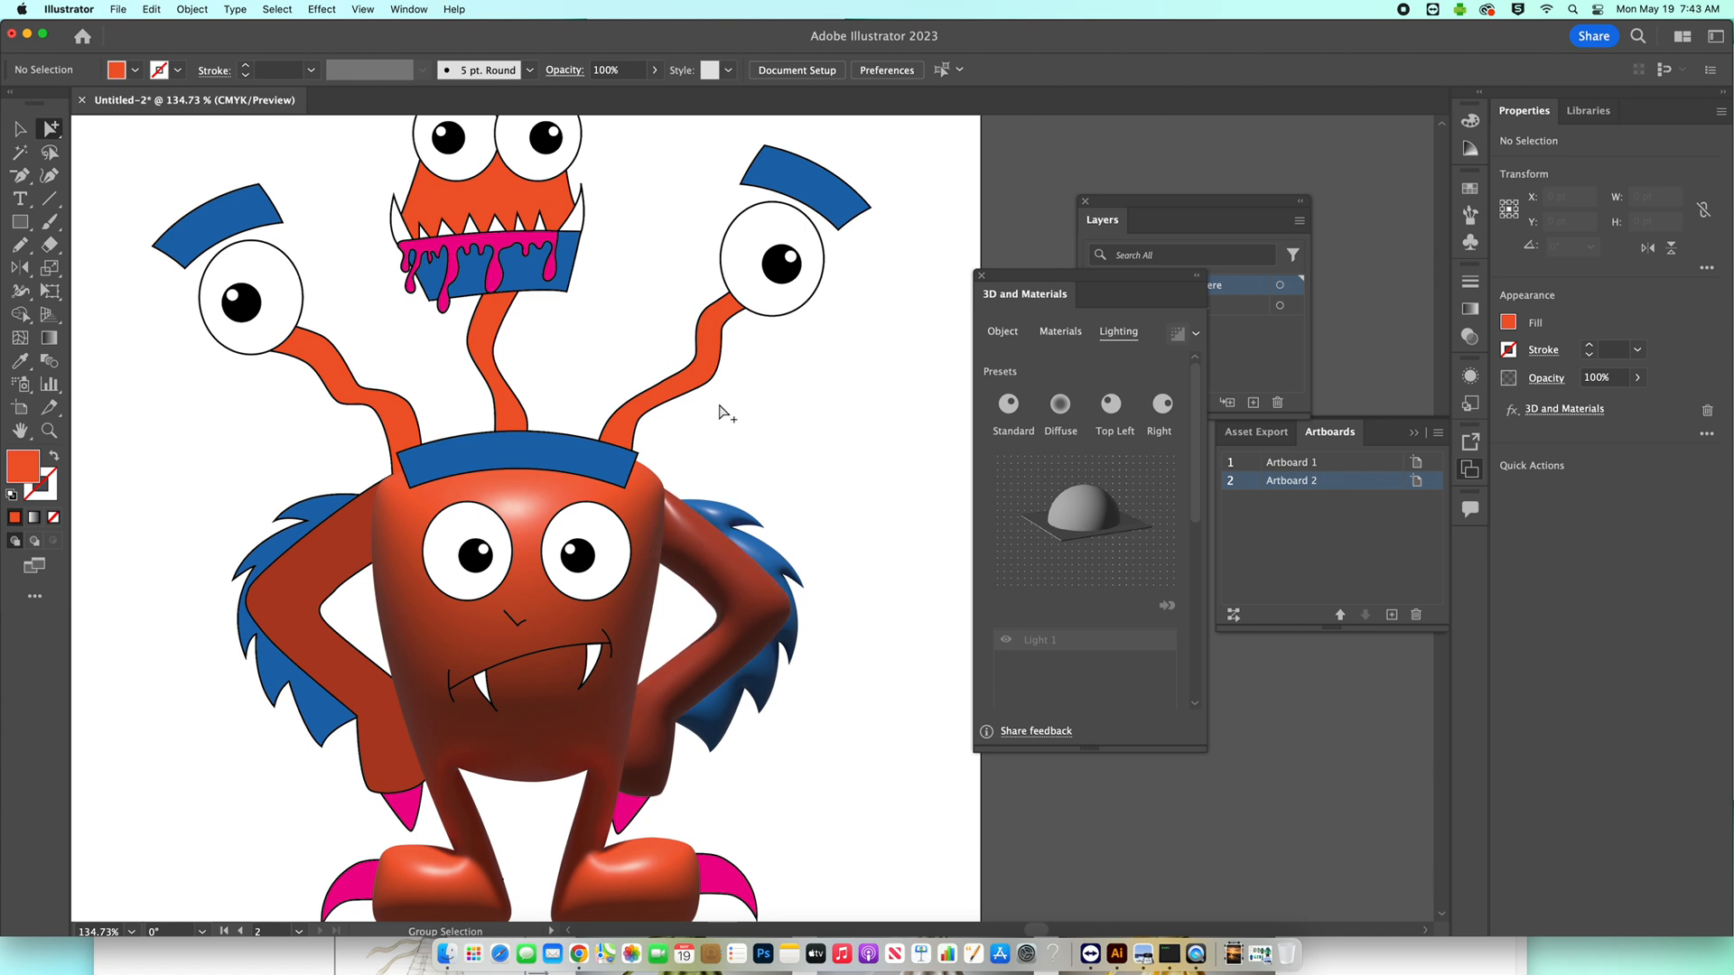
Duplicate the right stalk's eye twice, placing the copies side by side in the empty area beside the monster.
left_click_drag(813, 316, 628, 429)
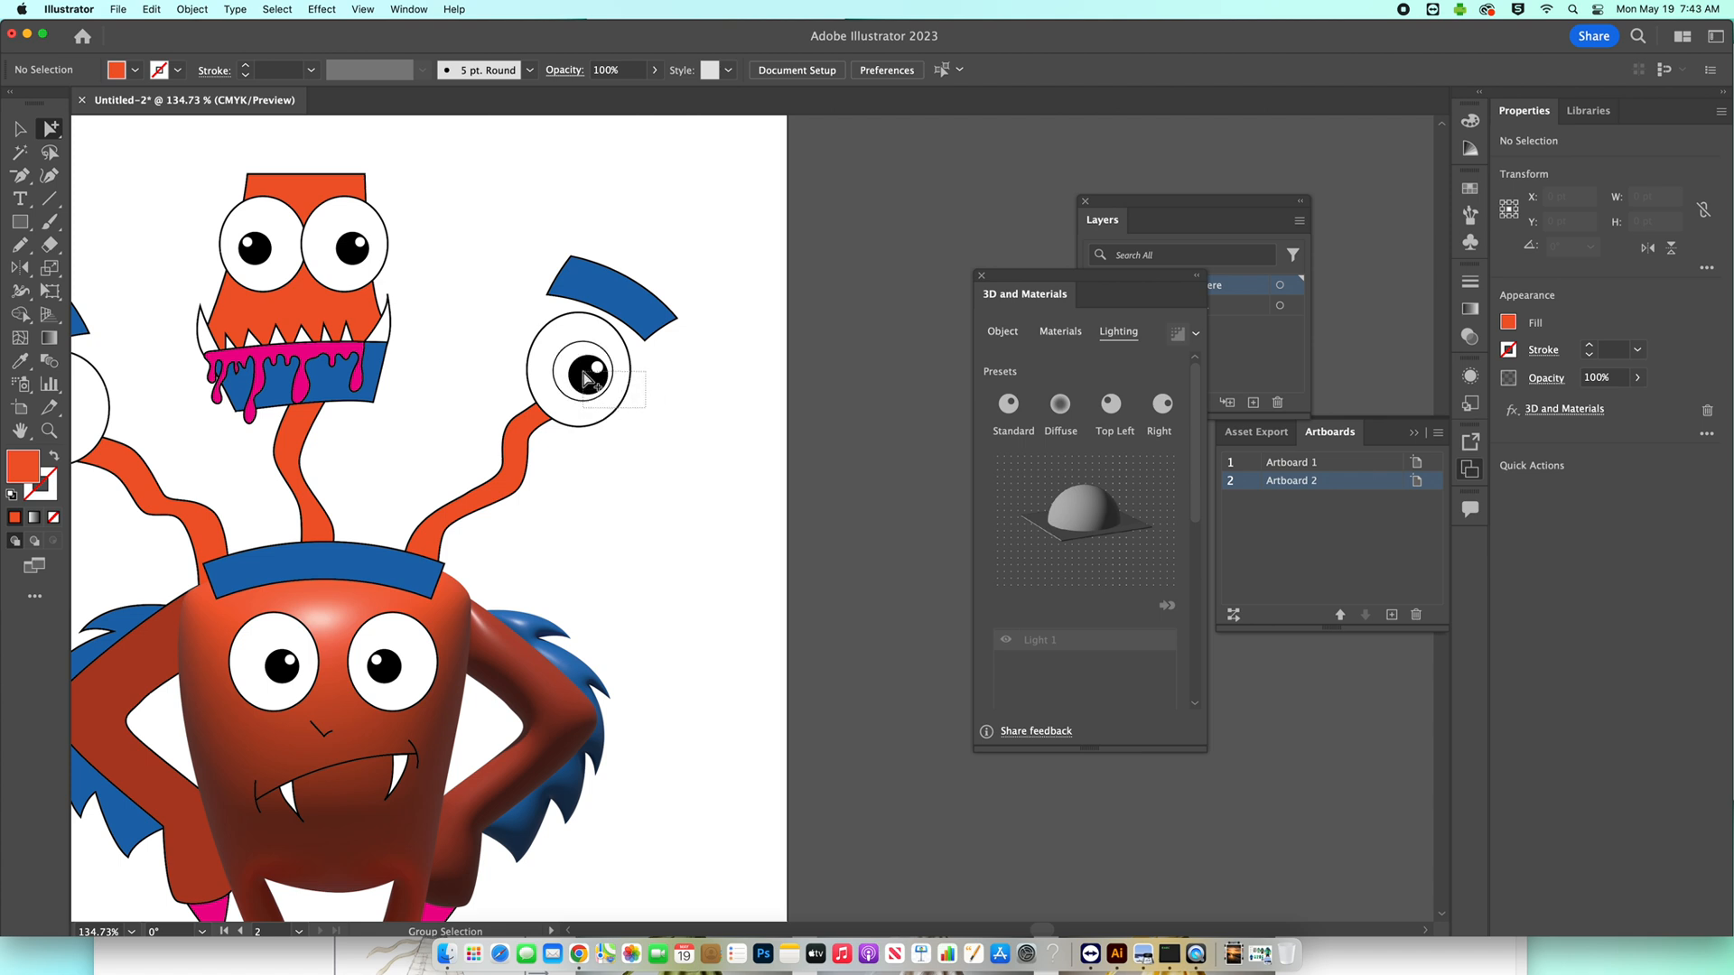
left_click(632, 382)
left_click_drag(616, 385, 734, 535)
left_click_drag(634, 459, 867, 552)
left_click_drag(867, 552, 763, 458)
left_click(542, 289)
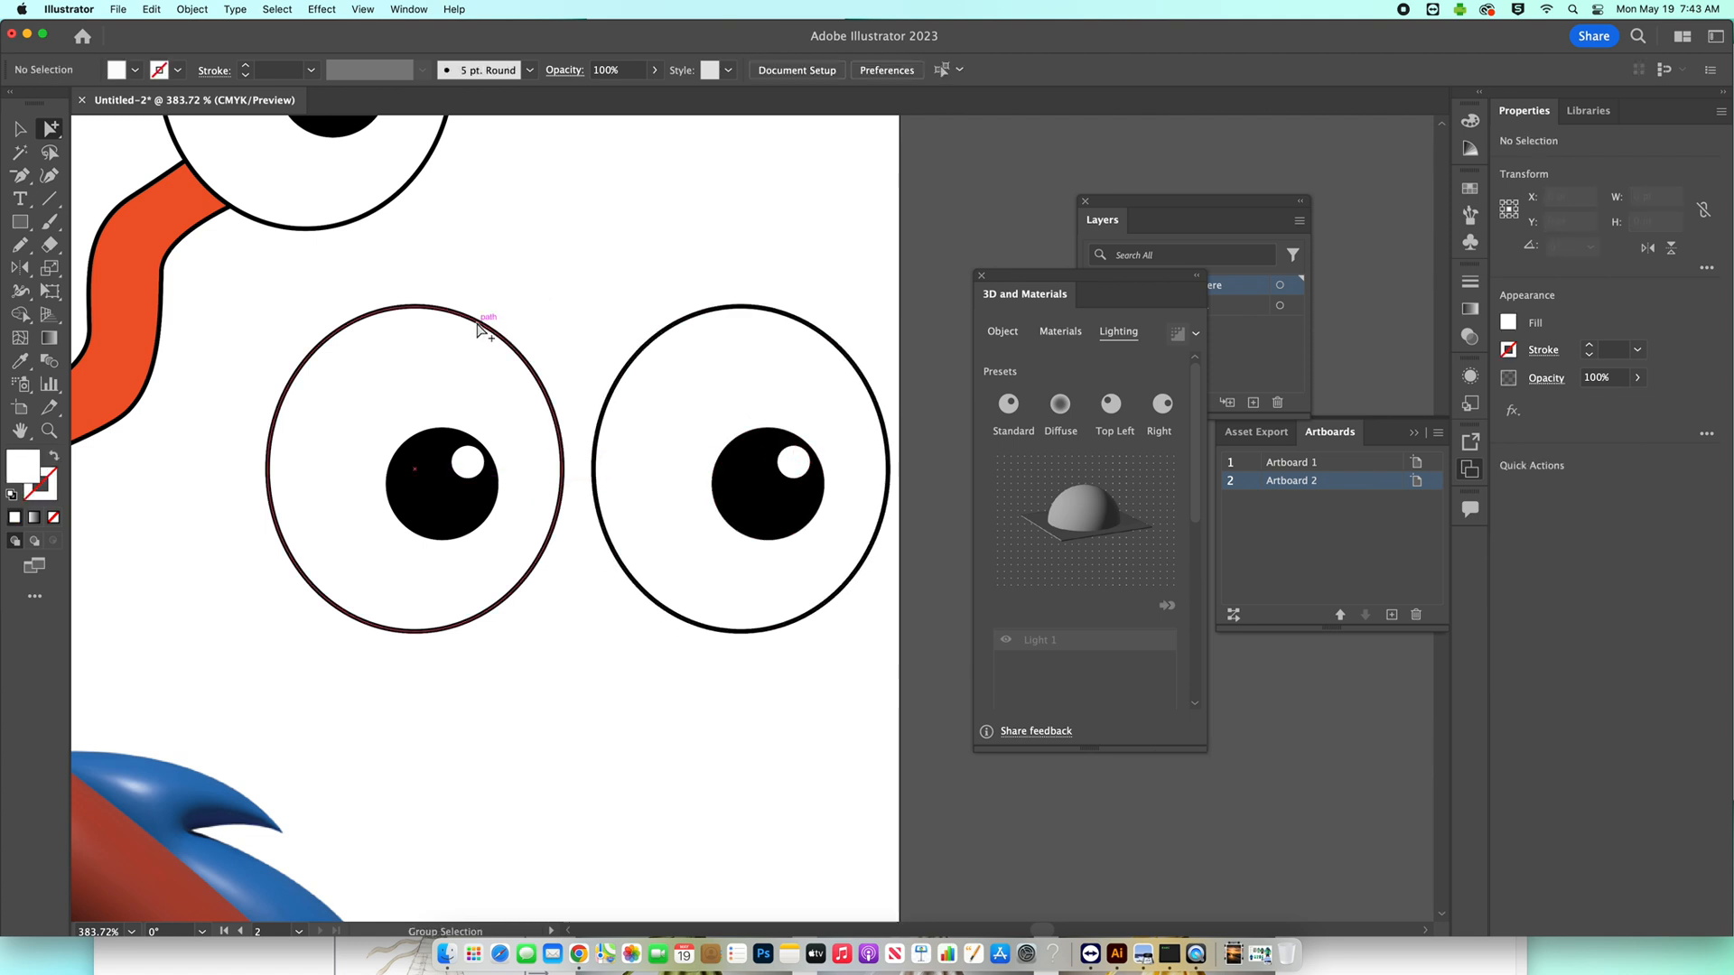
Set the stroke of the left eye copy's white shape to None.
left_click(477, 330)
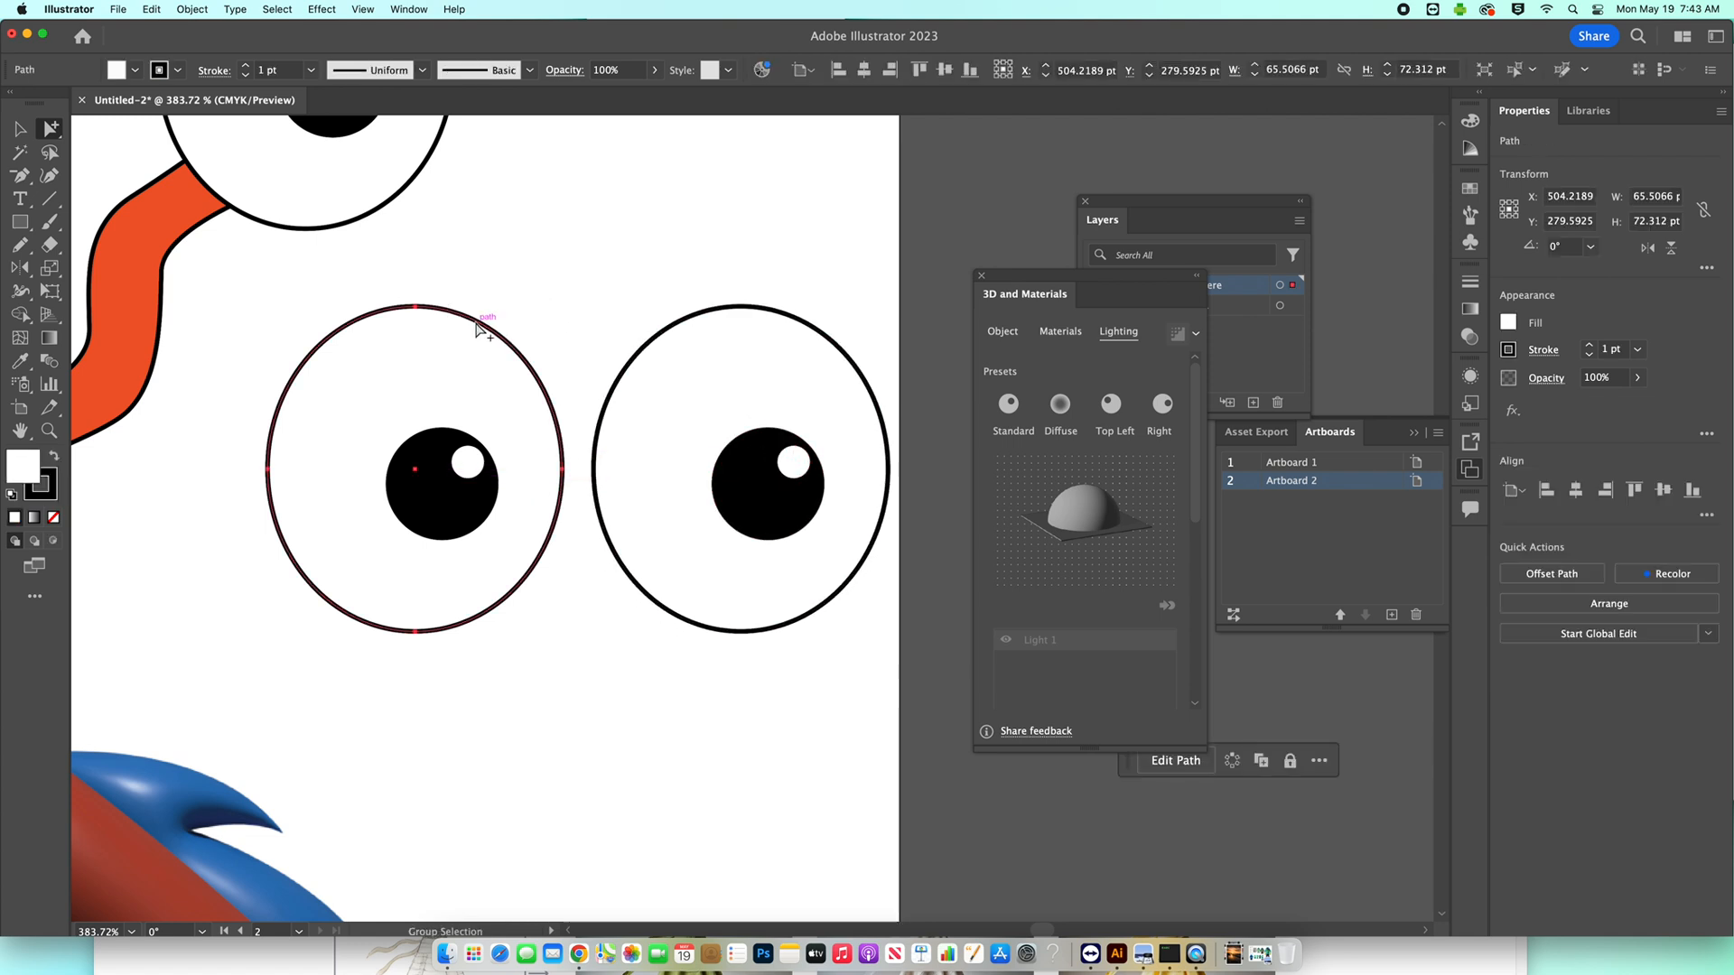
left_click(178, 70)
left_click(15, 104)
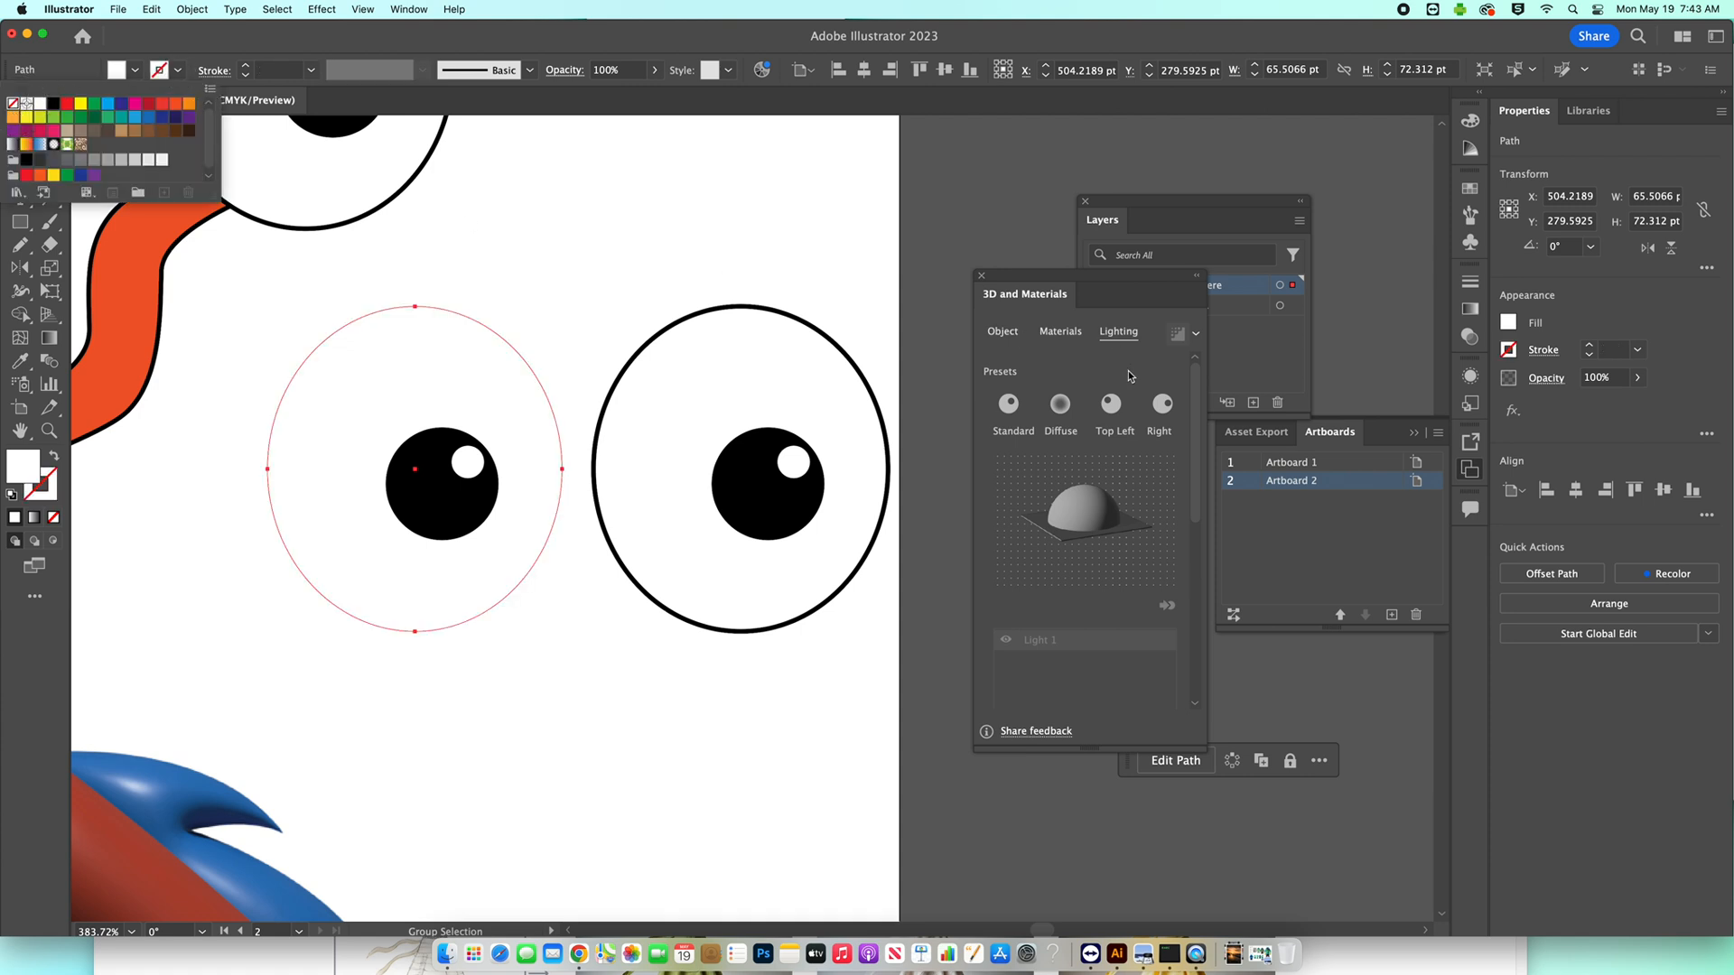
Inflate the left eye copy's white shape and move its light to the top edge of the lighting sphere.
left_click(1000, 331)
left_click(1001, 333)
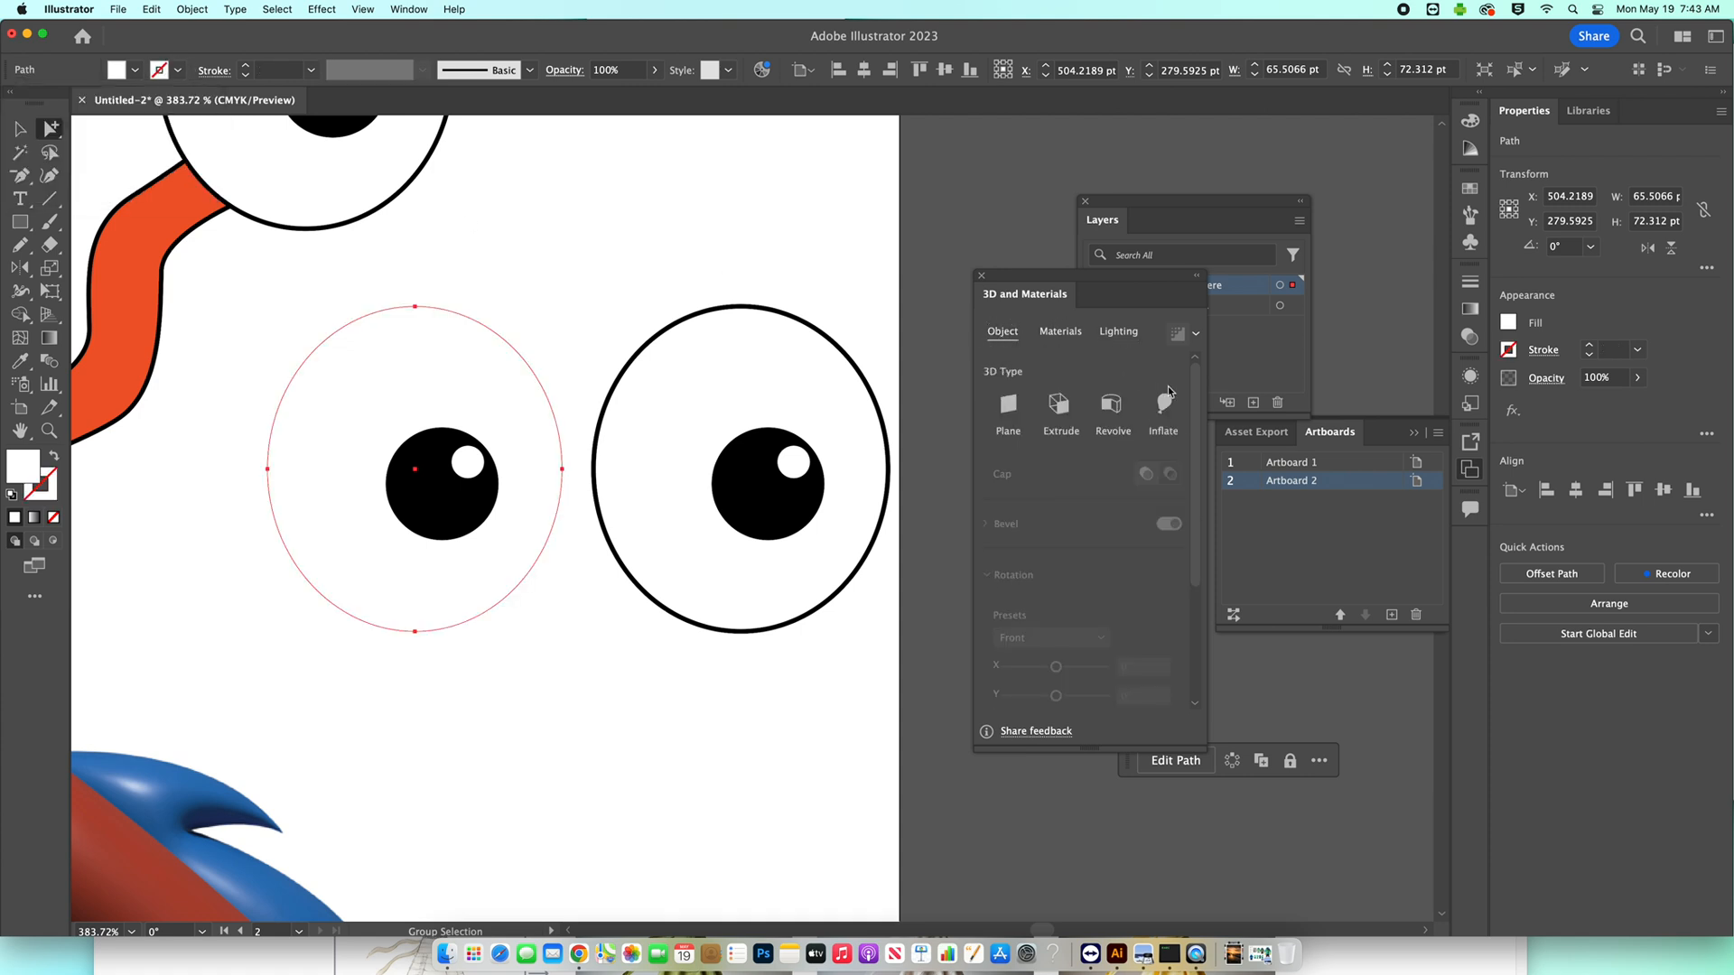
left_click(1163, 404)
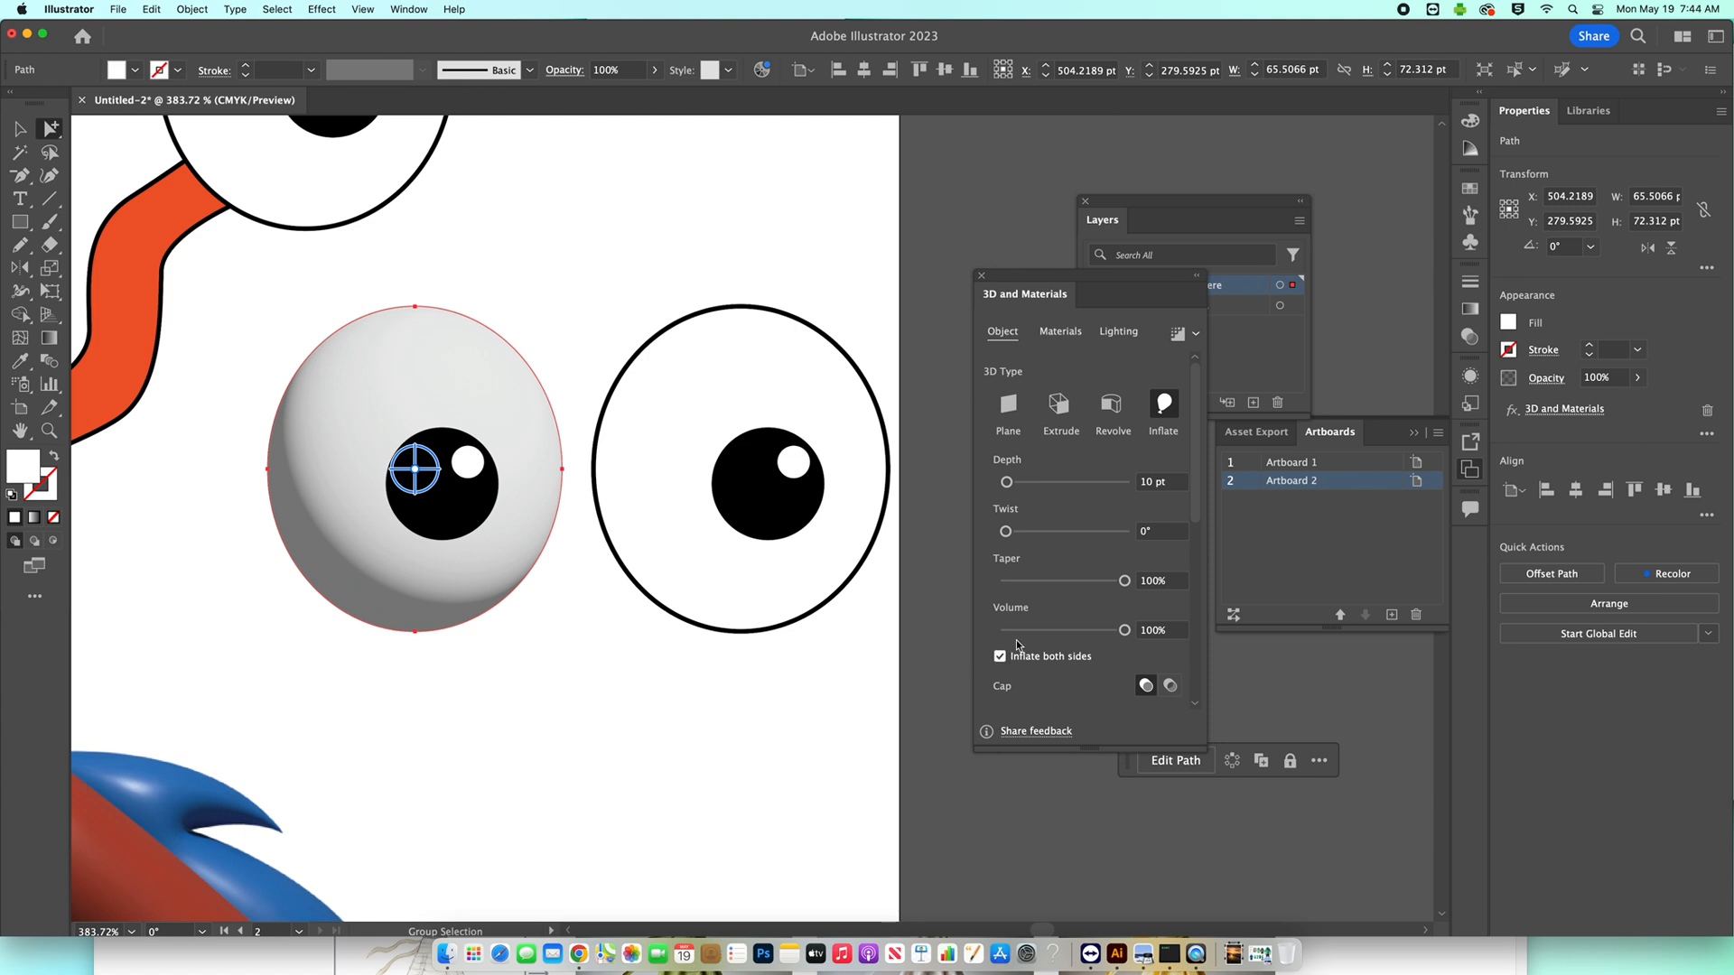
left_click(1119, 333)
left_click_drag(1108, 492, 1086, 491)
Inflate the left eye copy's black pupil on both sides with ray tracing and move its light to the top edge.
left_click(456, 468)
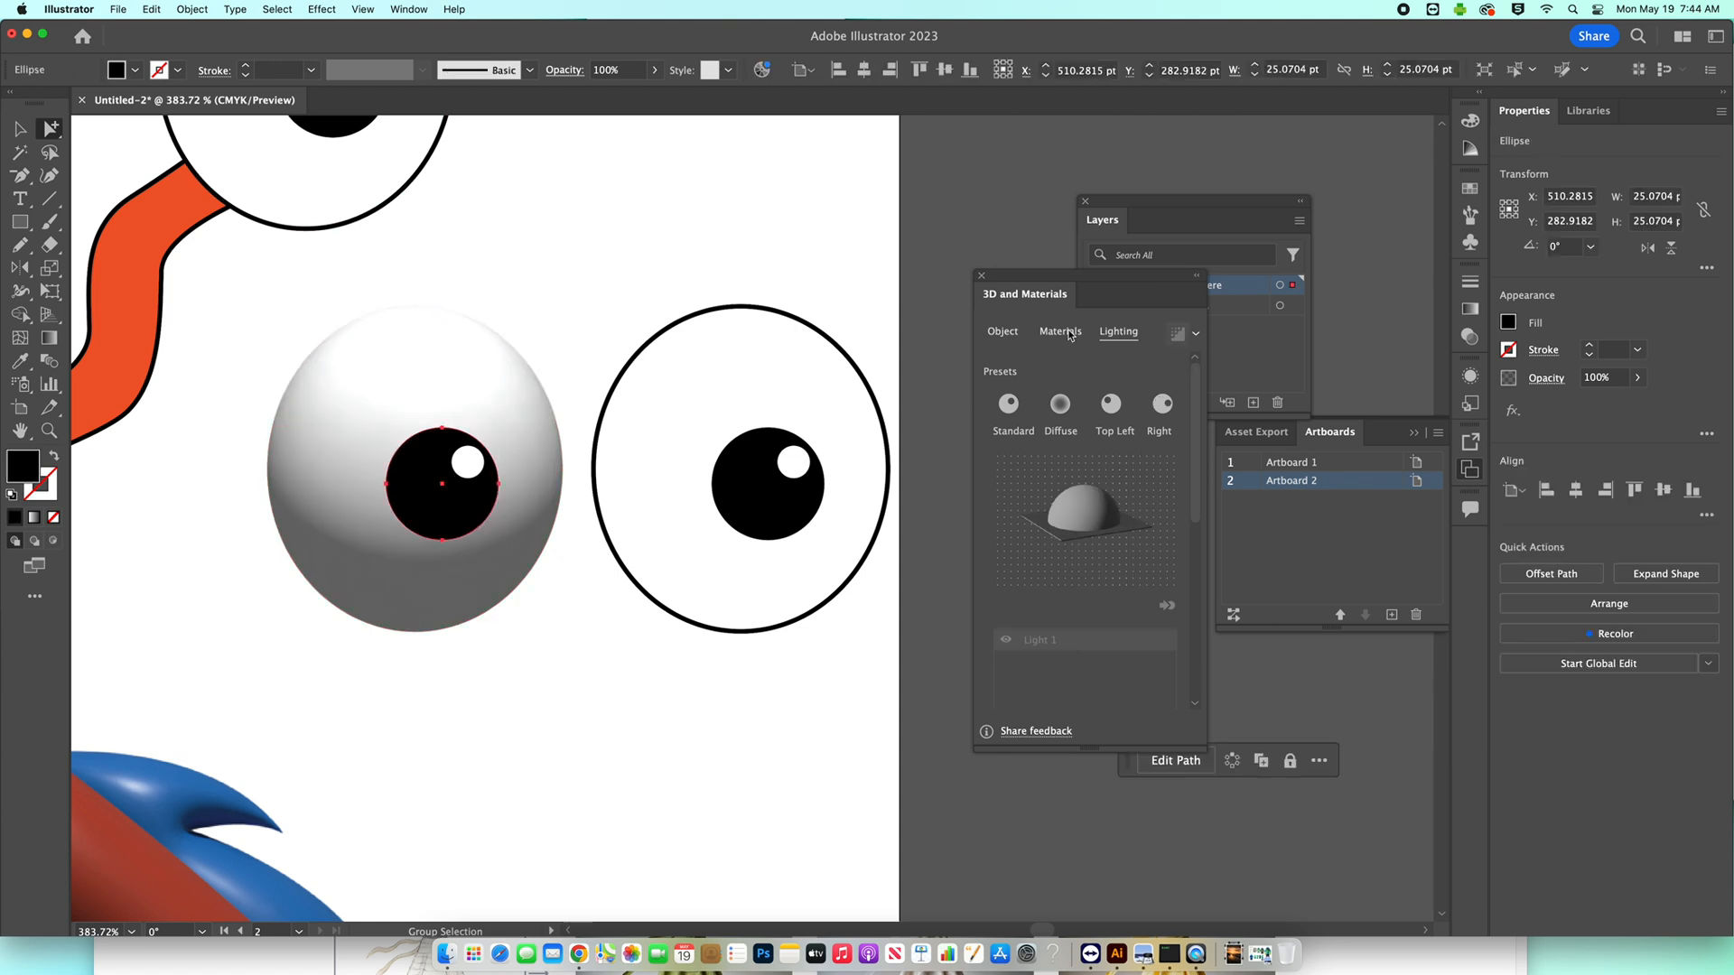
left_click(1002, 332)
left_click(1170, 406)
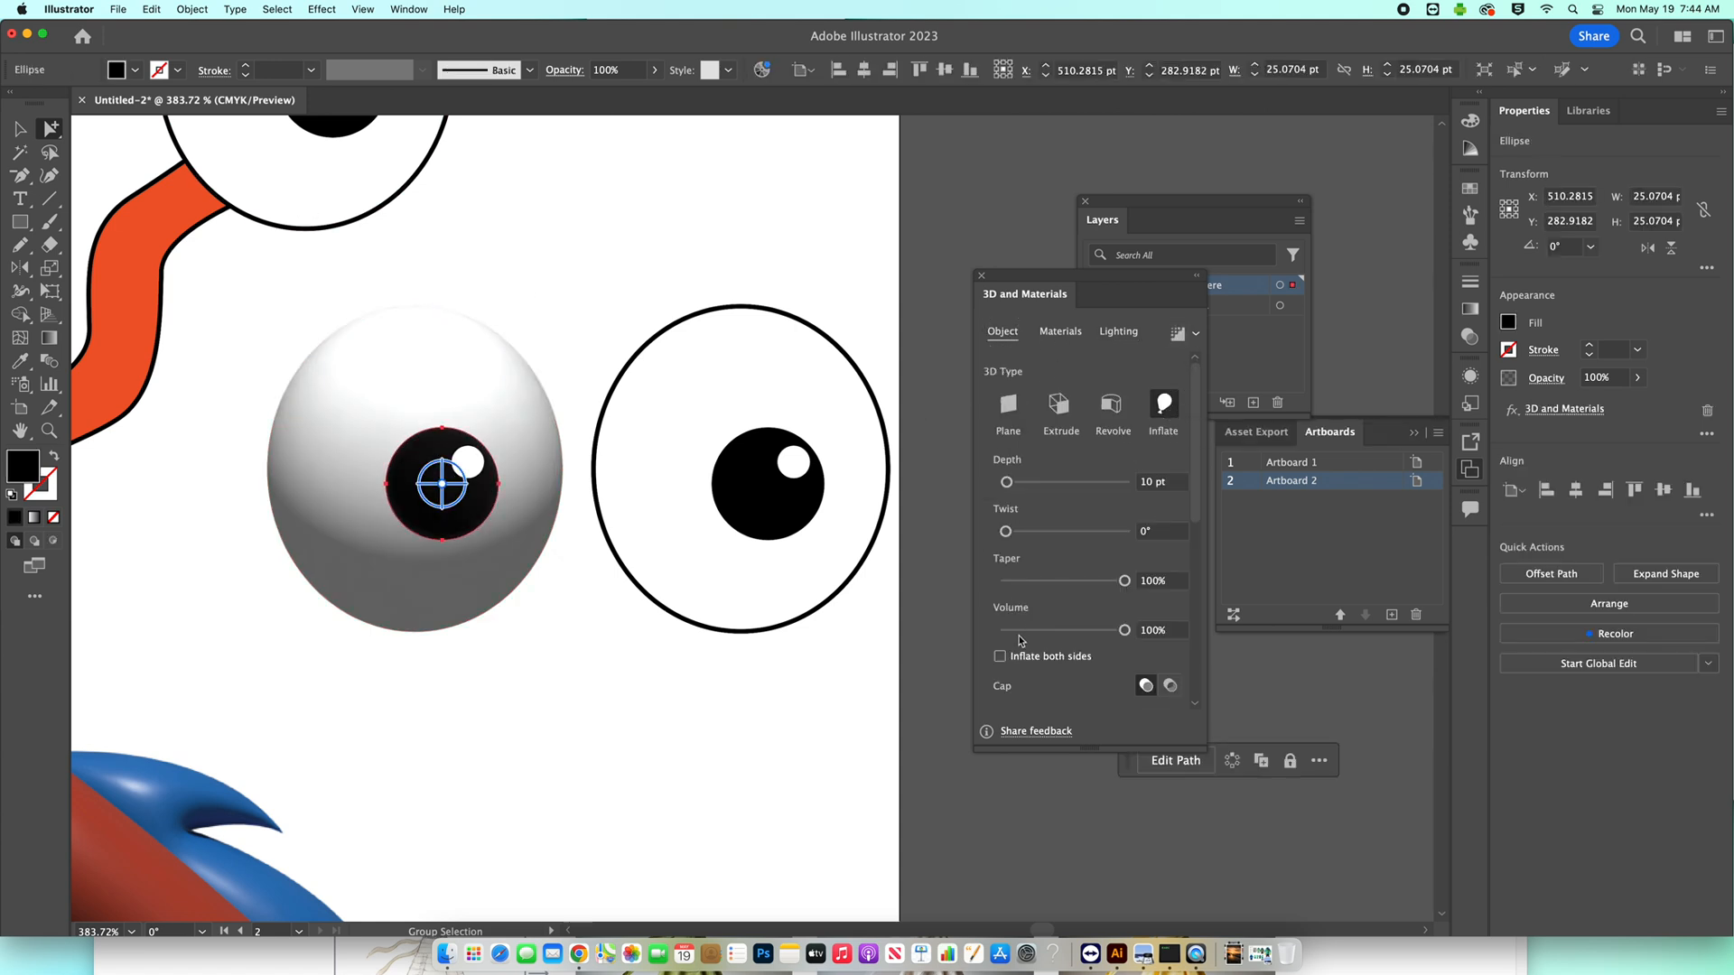
left_click(1175, 338)
left_click(1123, 337)
left_click_drag(1100, 500, 1087, 489)
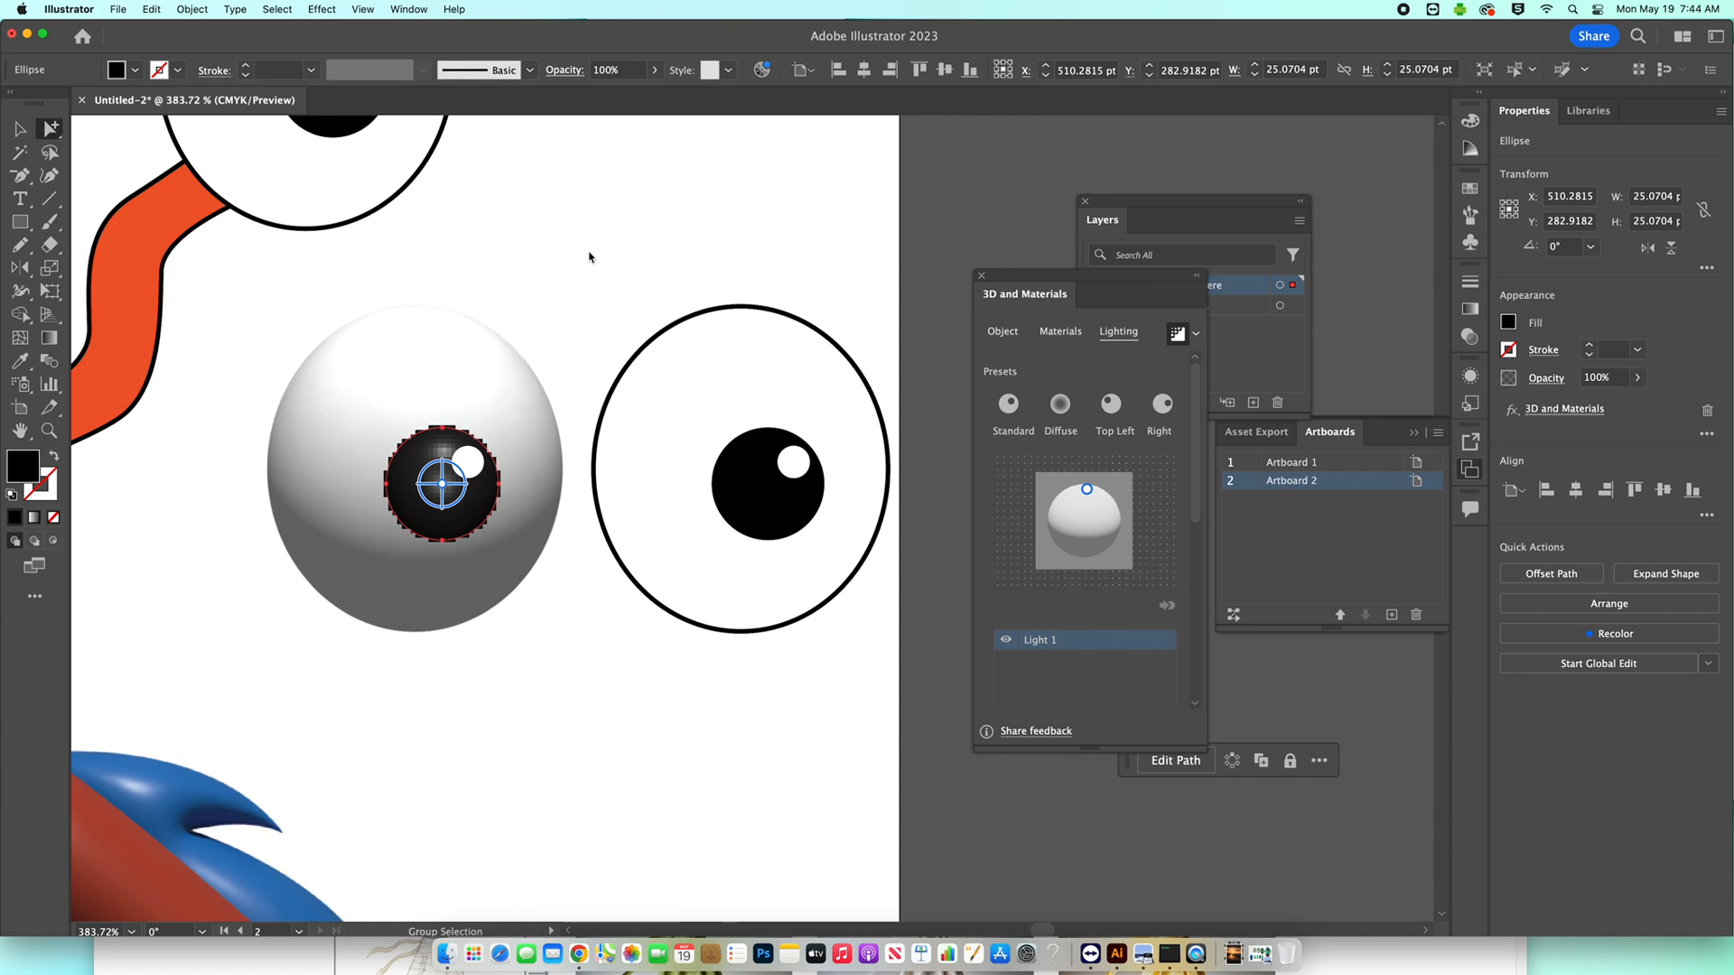
Inflate the small white highlight on both sides, move its light to the top edge, and deselect it.
left_click(468, 462)
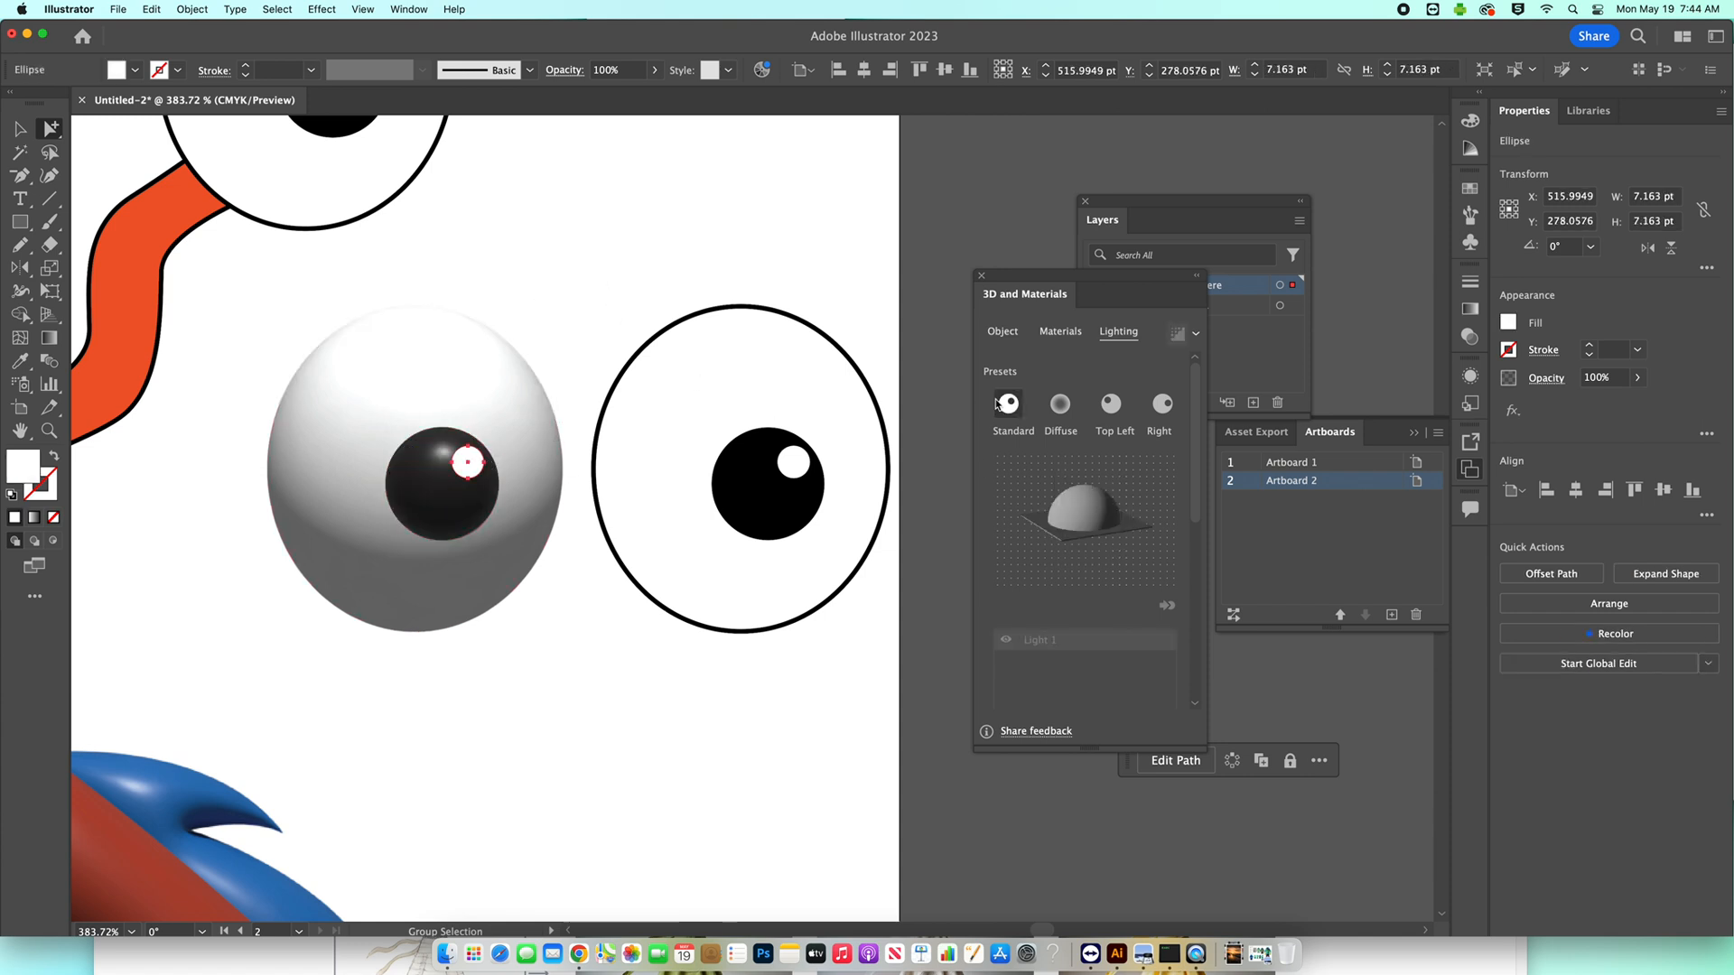
left_click(1002, 332)
left_click(1163, 404)
left_click(1001, 657)
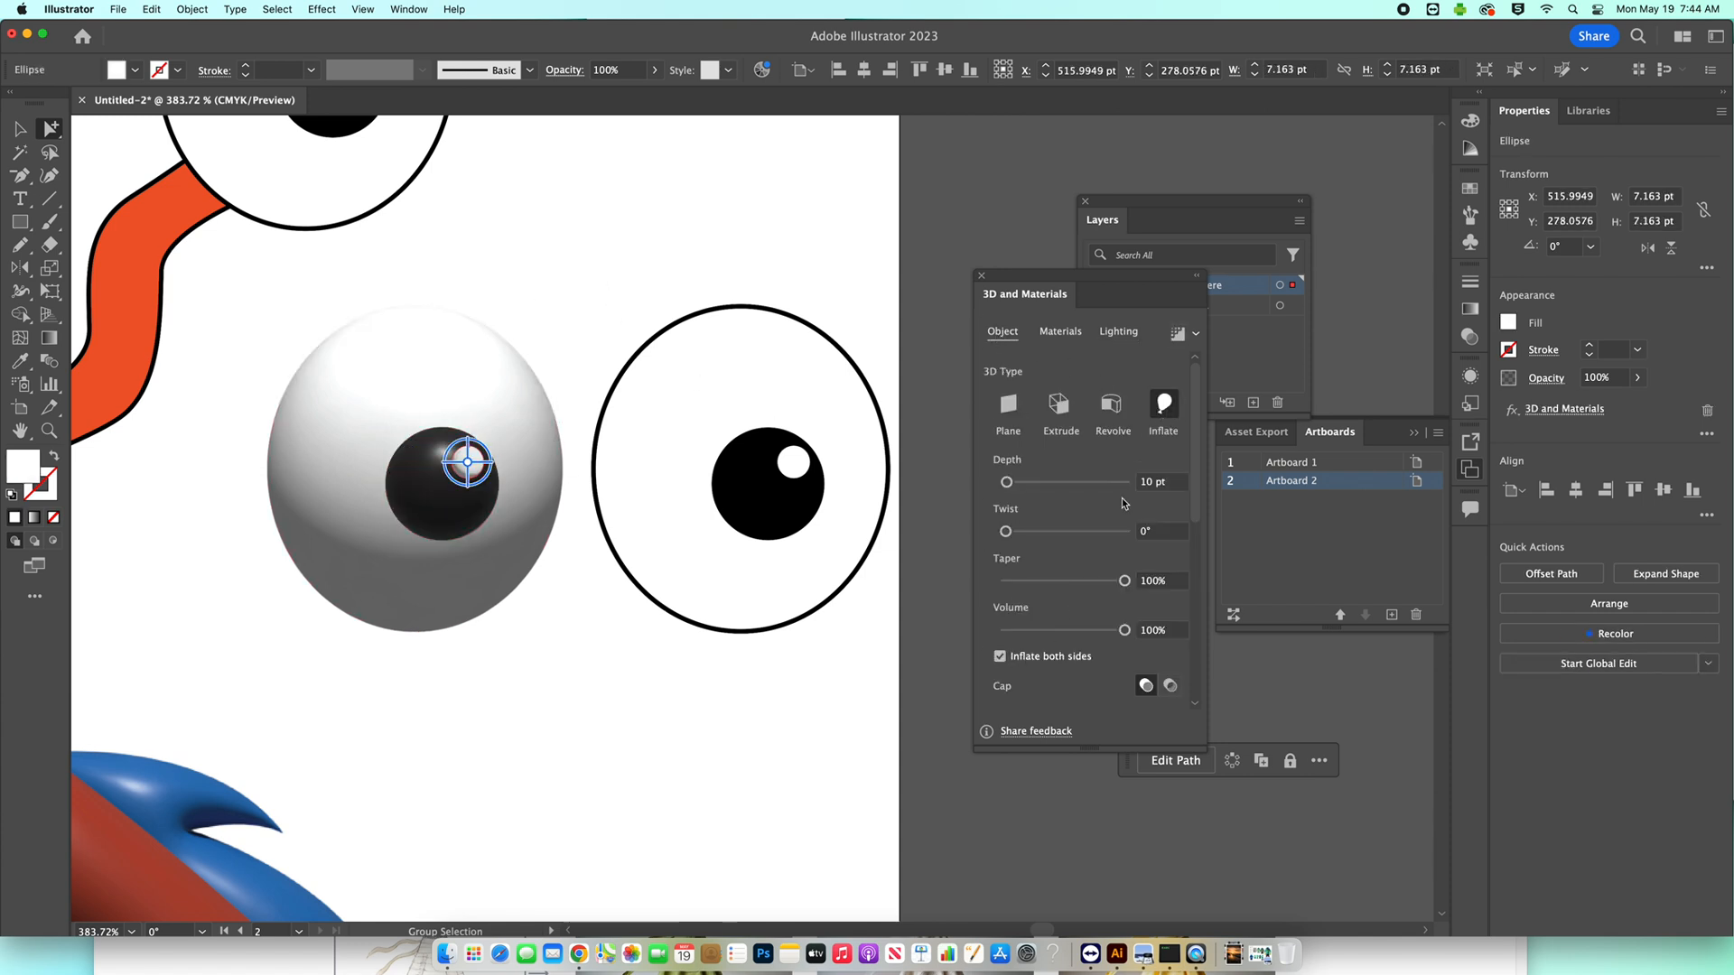
left_click(1119, 334)
left_click_drag(1101, 499, 1084, 489)
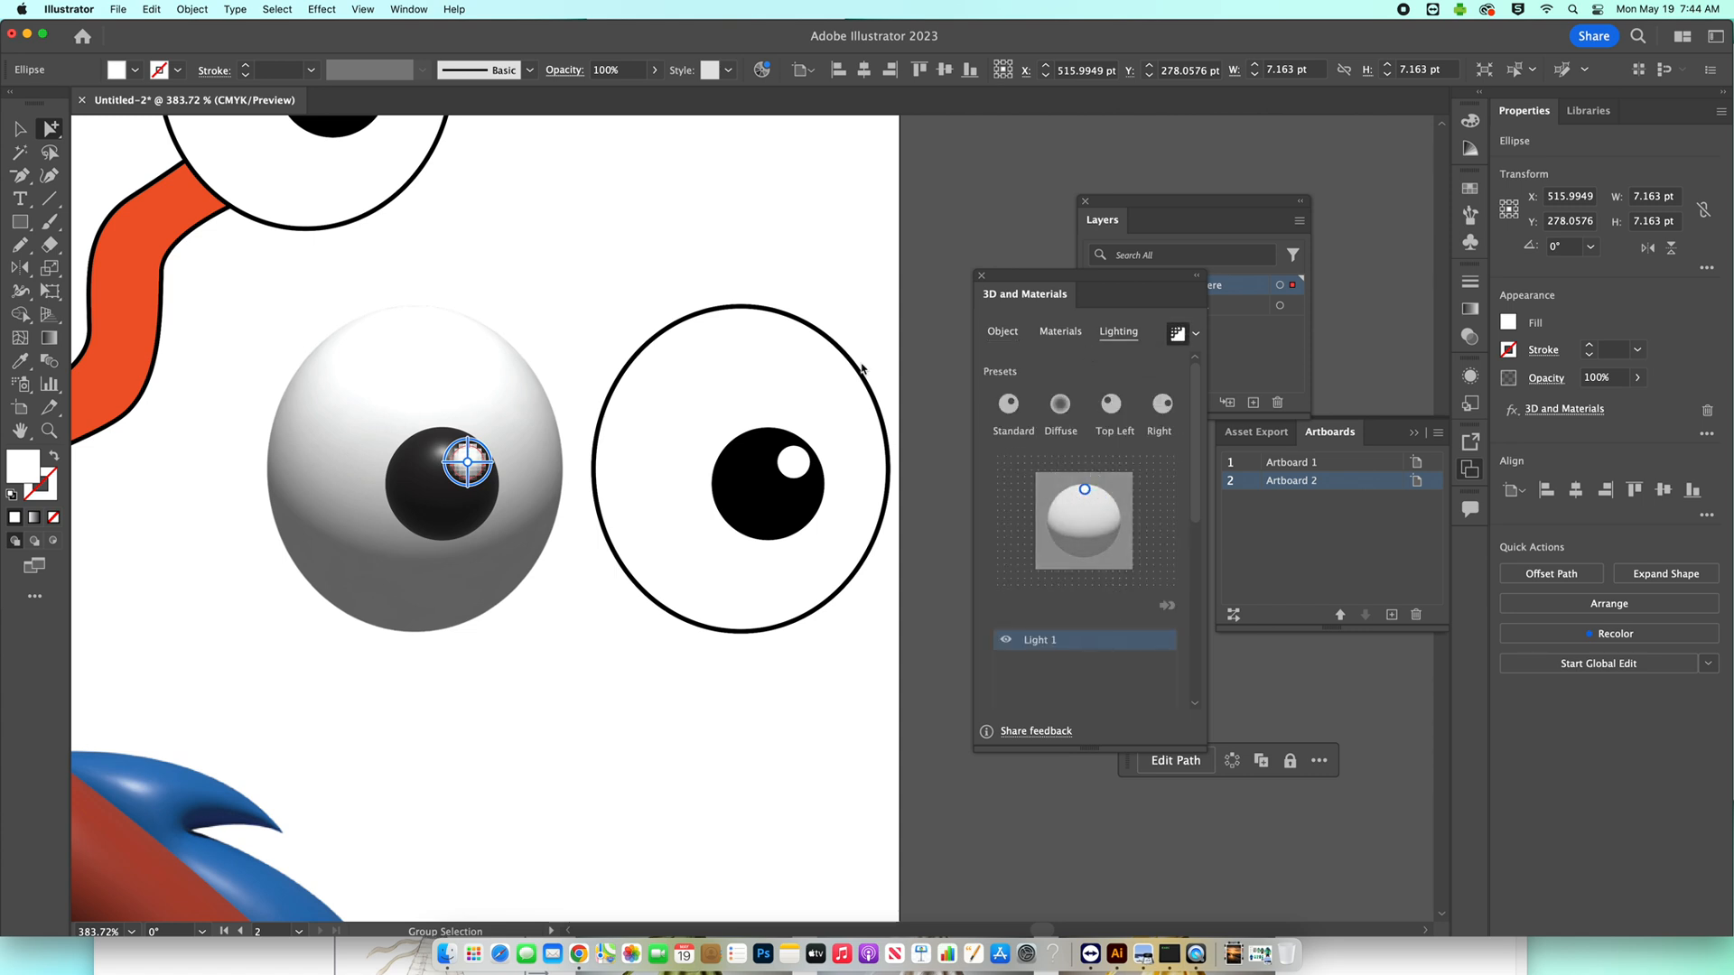
left_click(617, 249)
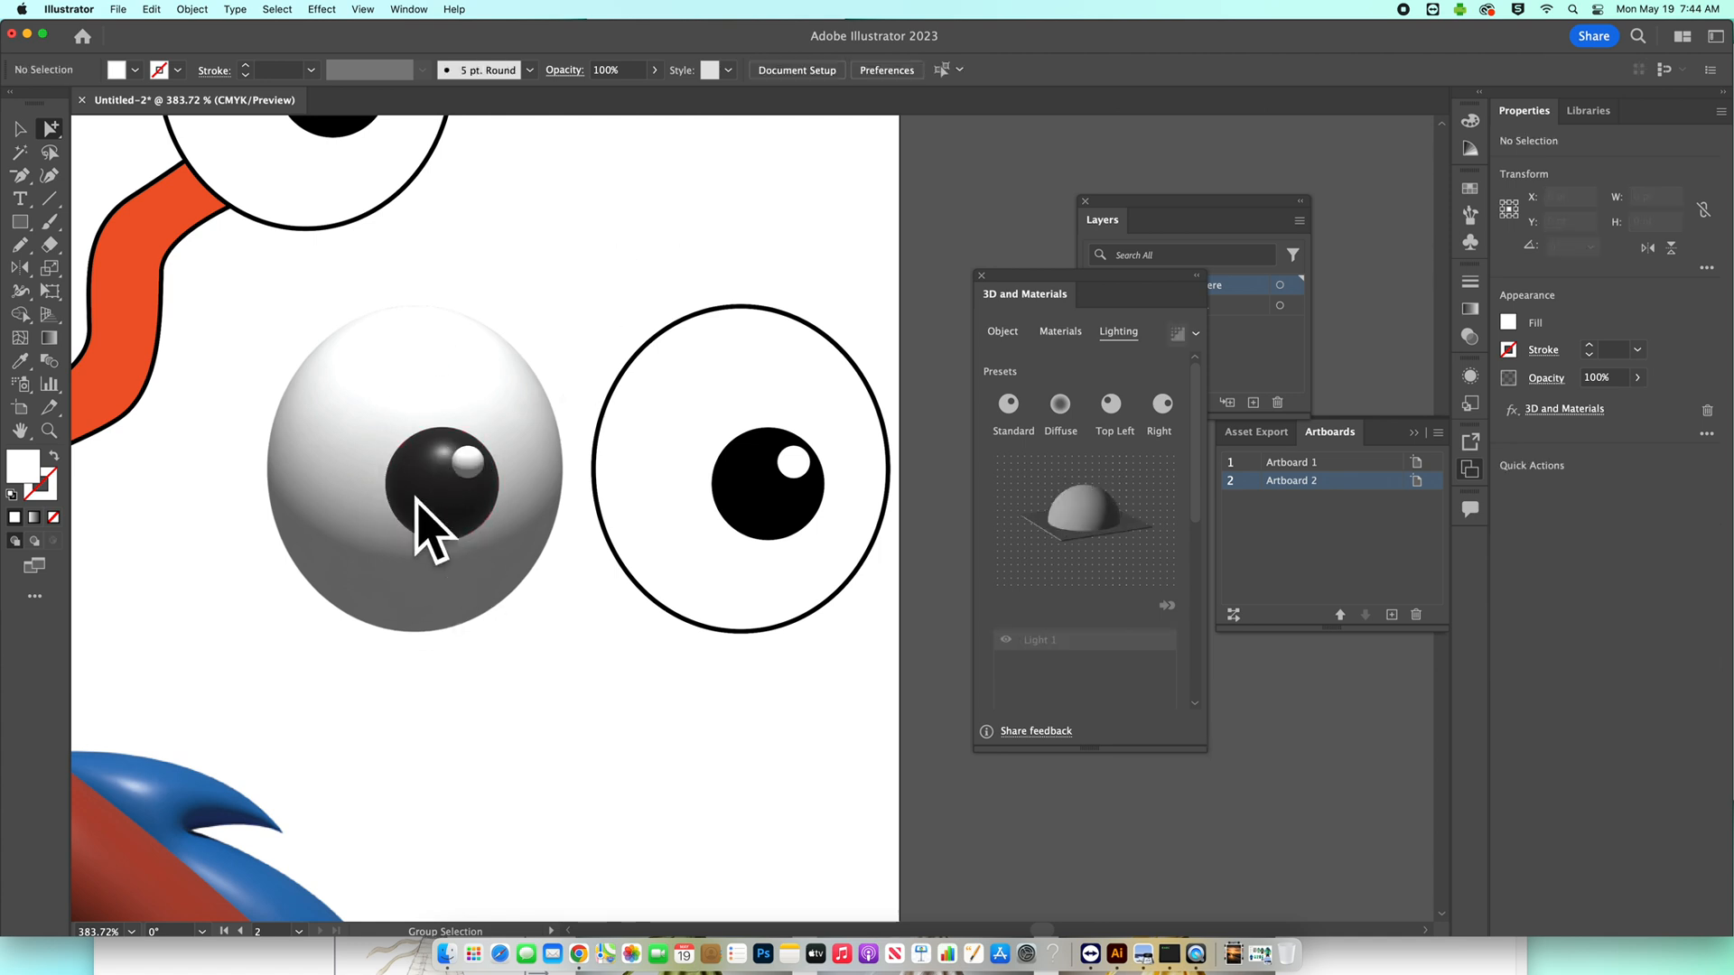
Group the white, pupil and highlight of the right eye copy and deselect the group.
left_click_drag(670, 254, 858, 599)
right_click(791, 493)
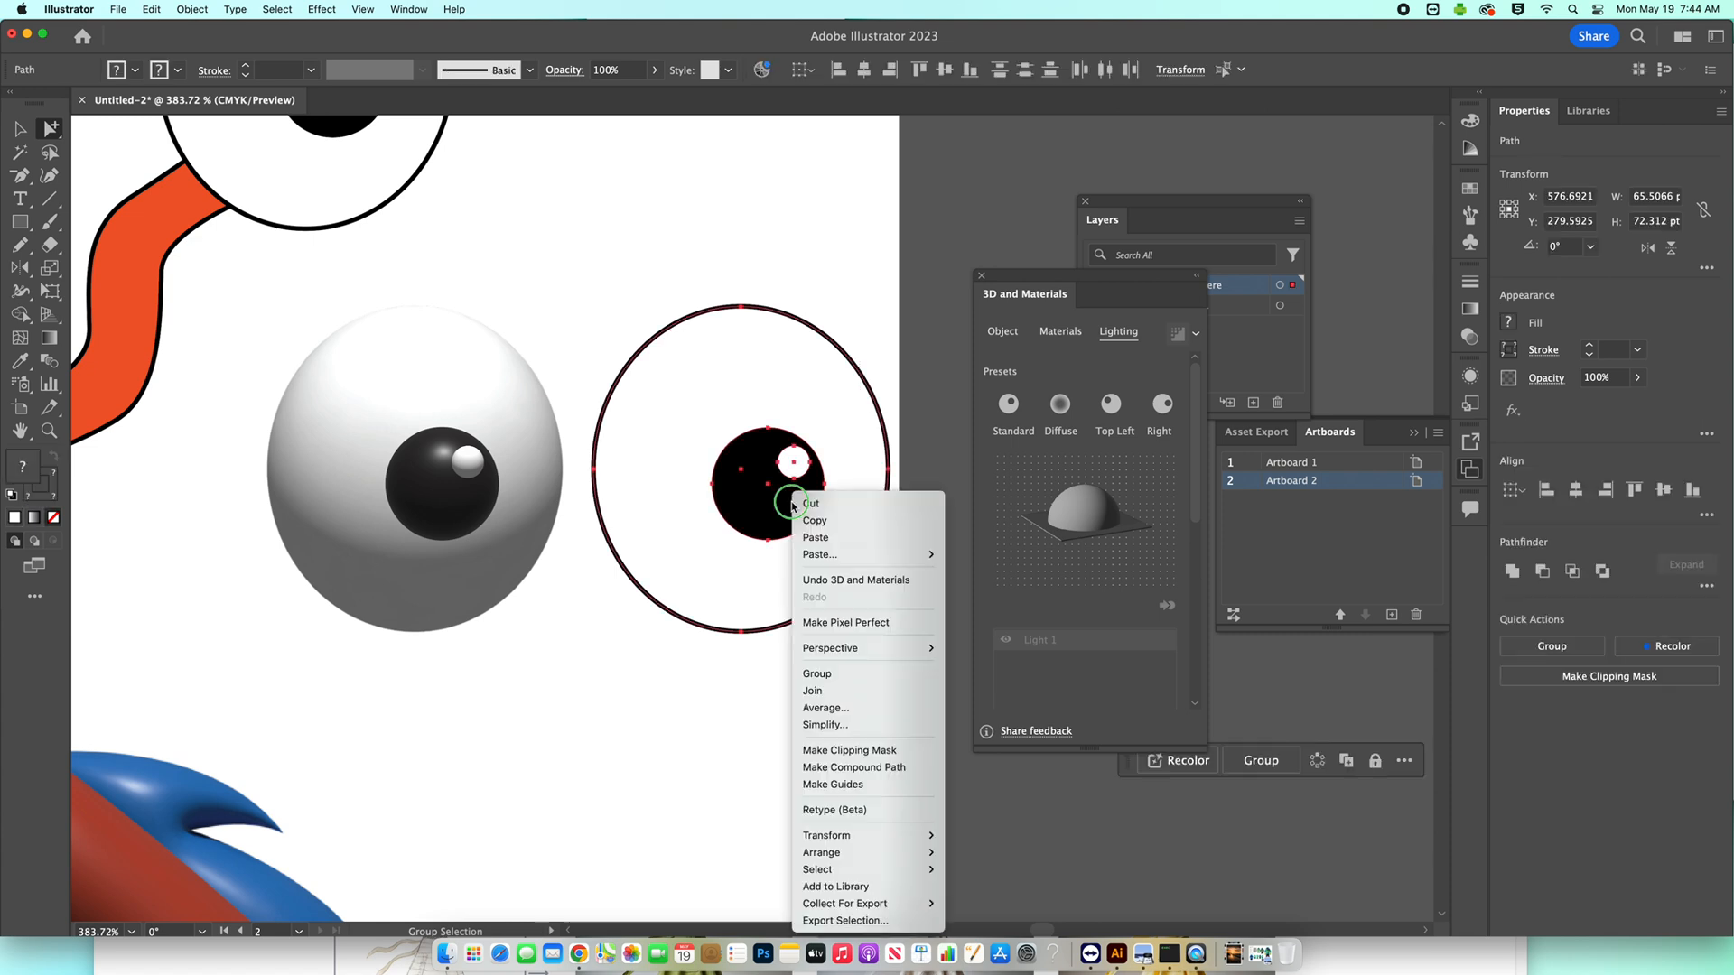
left_click(882, 670)
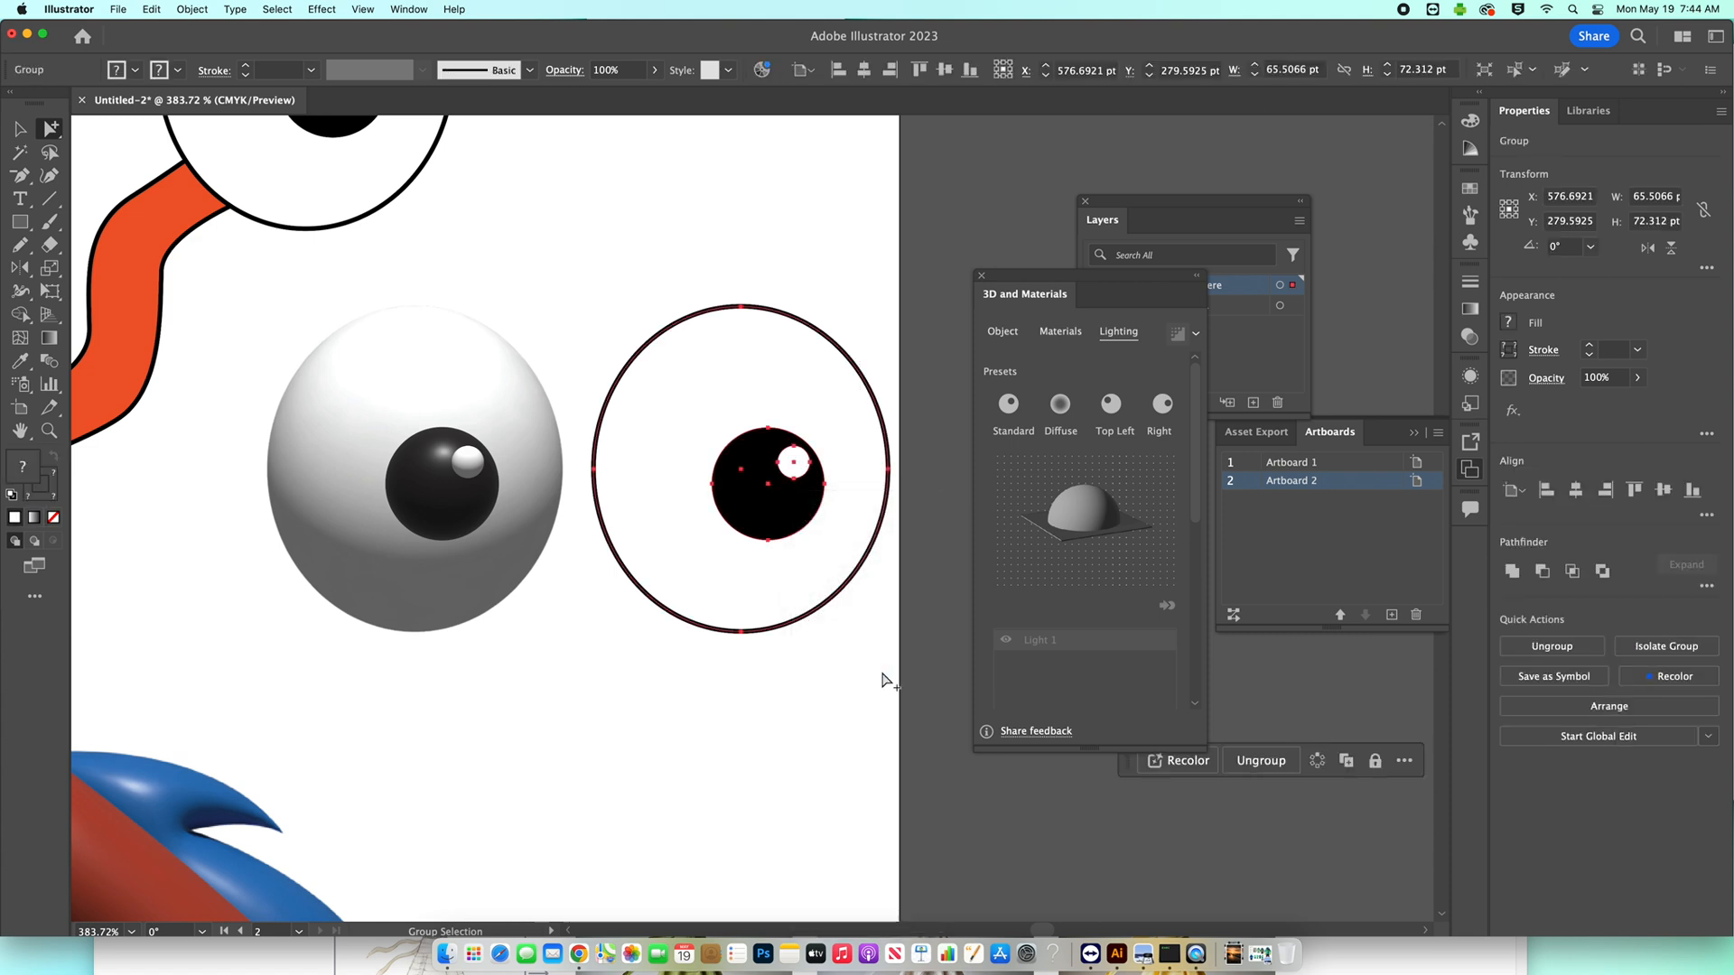
left_click(823, 257)
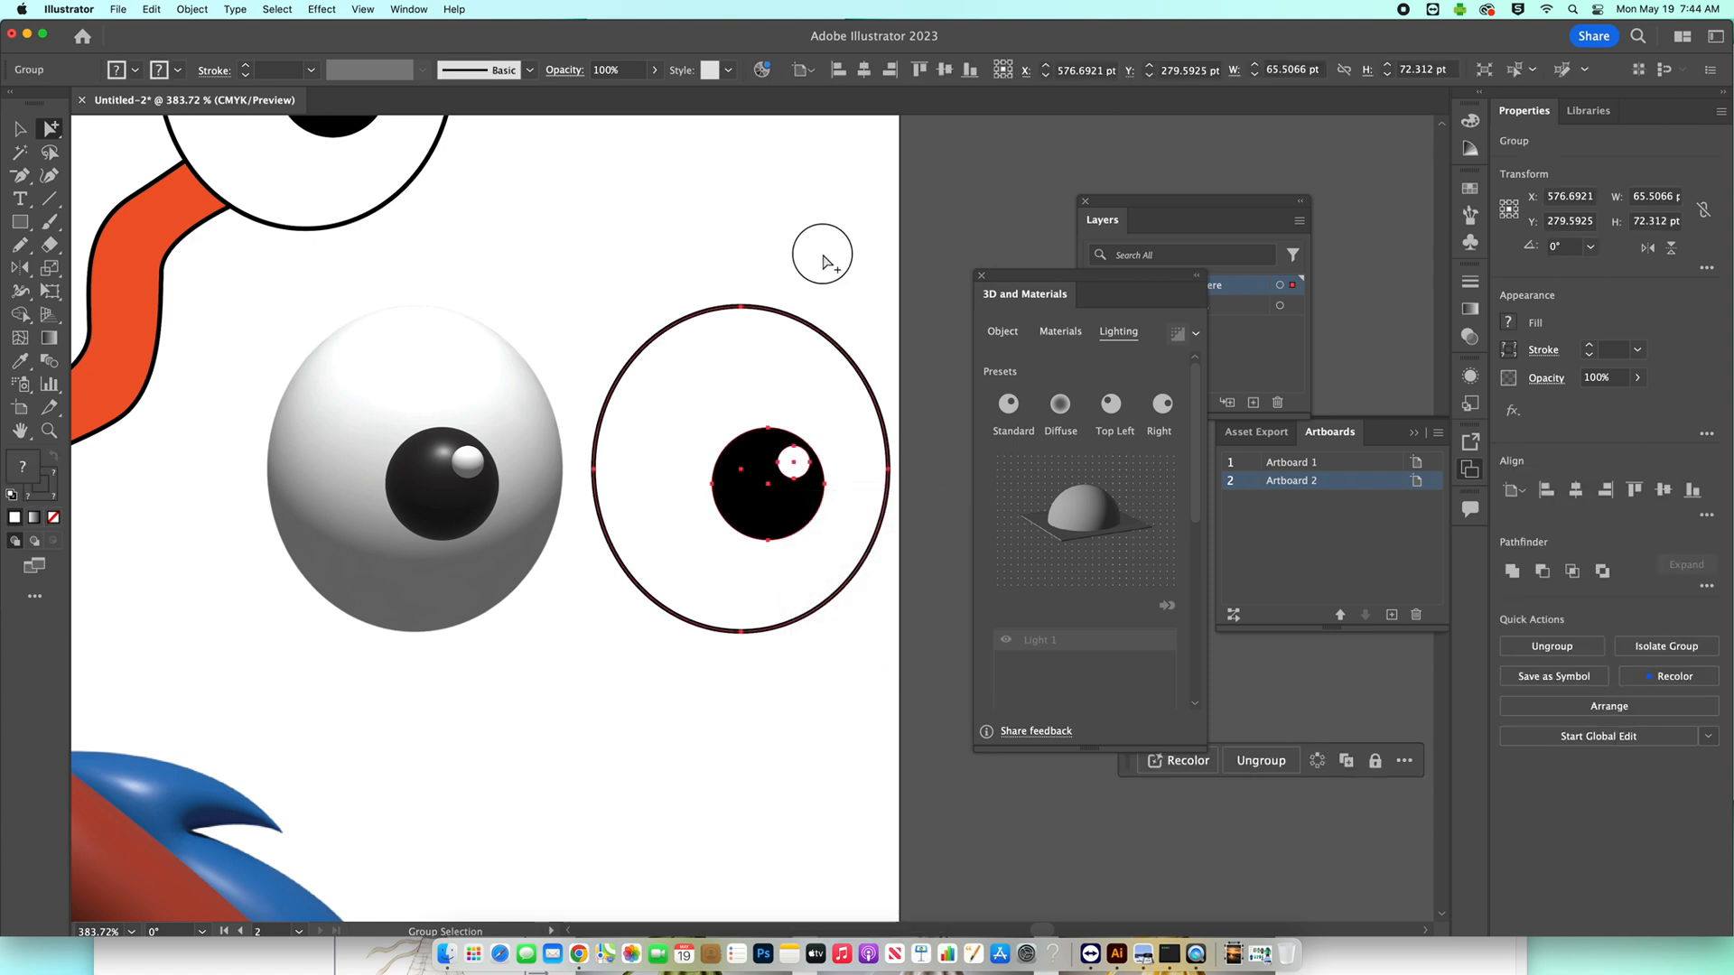
Apply the ray-traced 3D Inflate effect to the whole right eye group on both sides and deselect it.
left_click(782, 316)
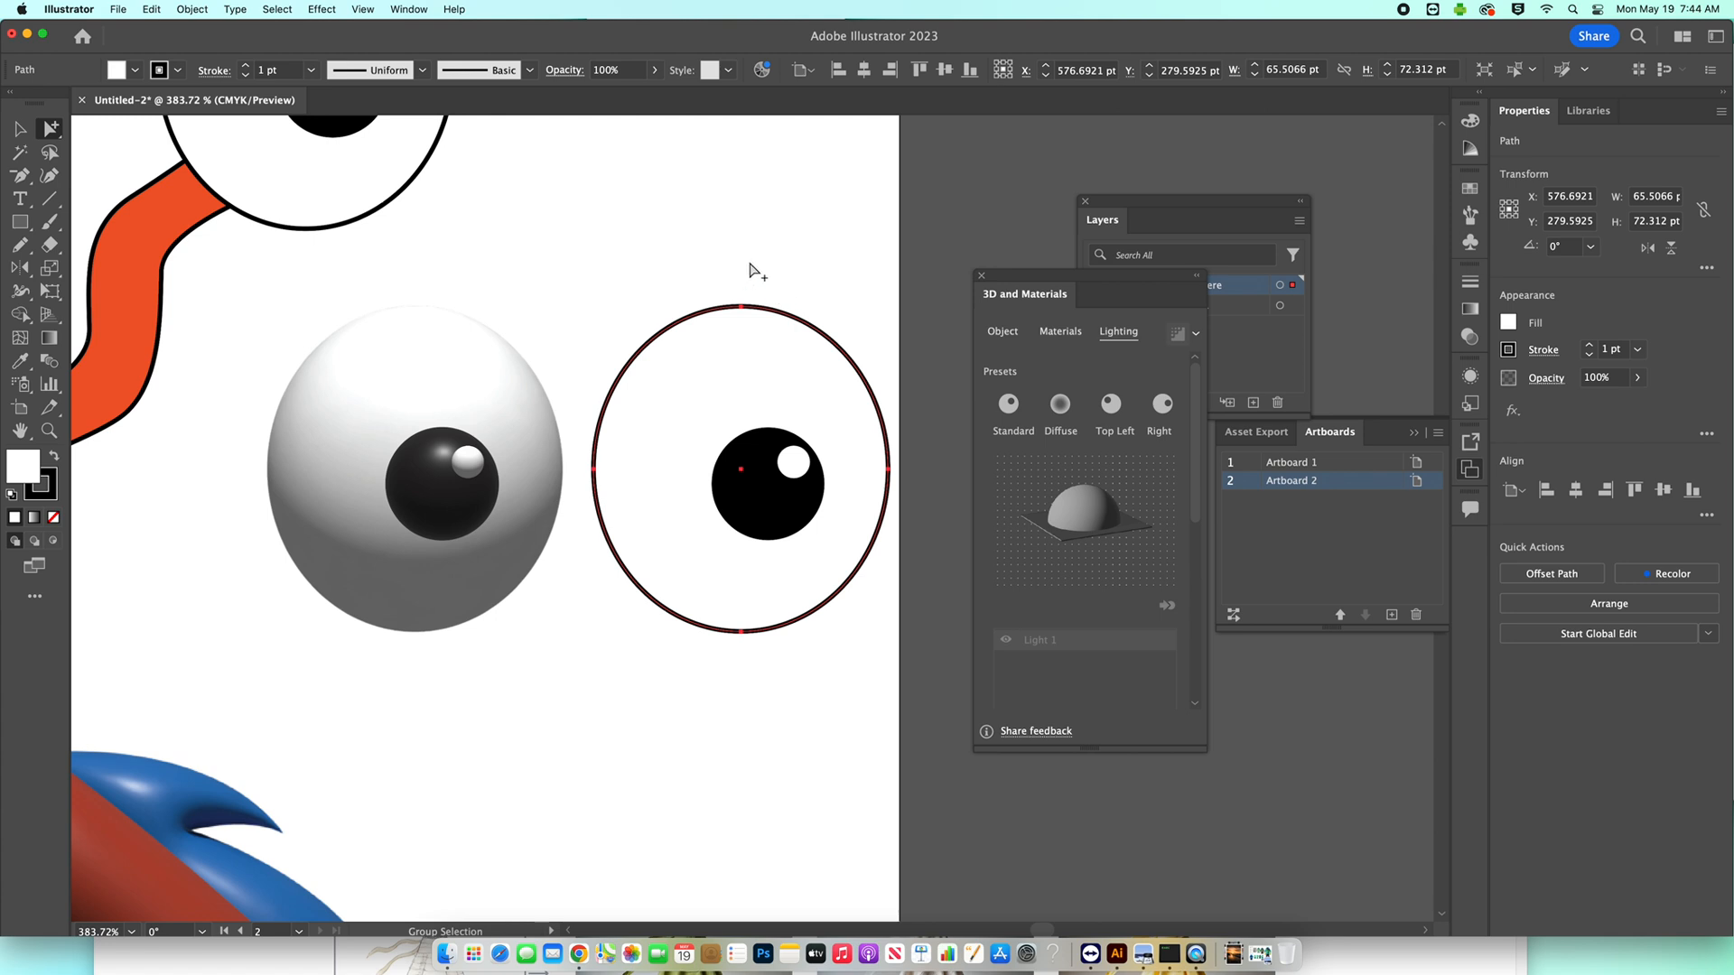
left_click(1003, 332)
left_click_drag(689, 261, 872, 627)
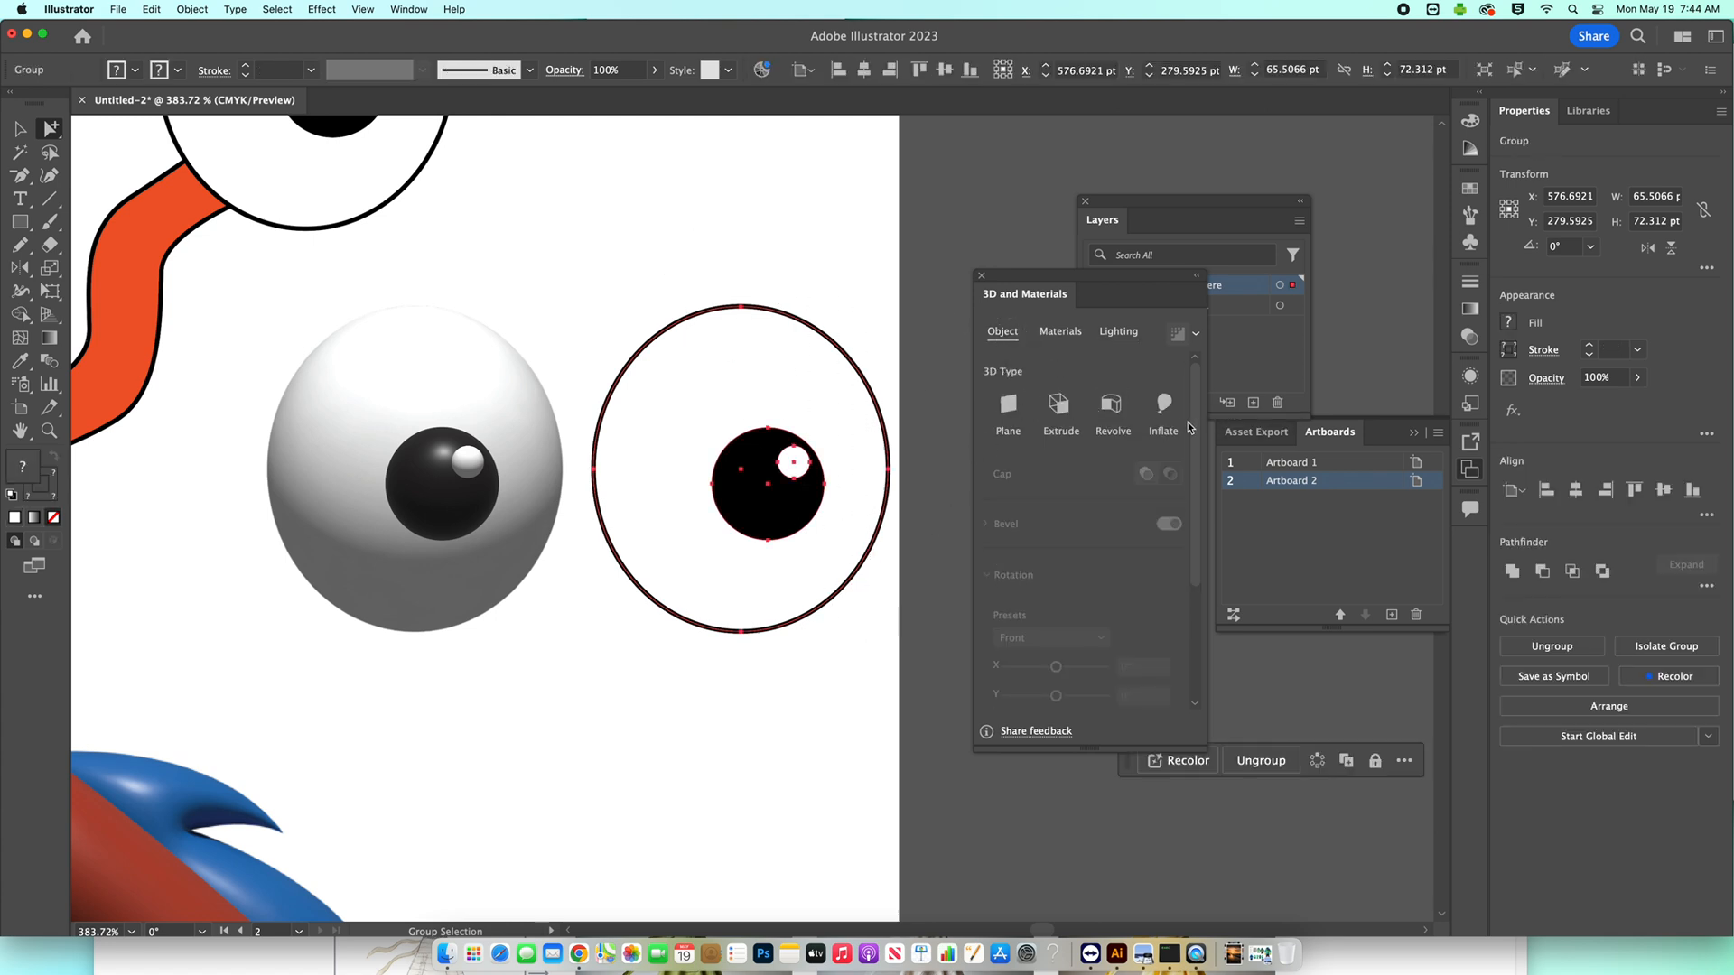
left_click(1164, 406)
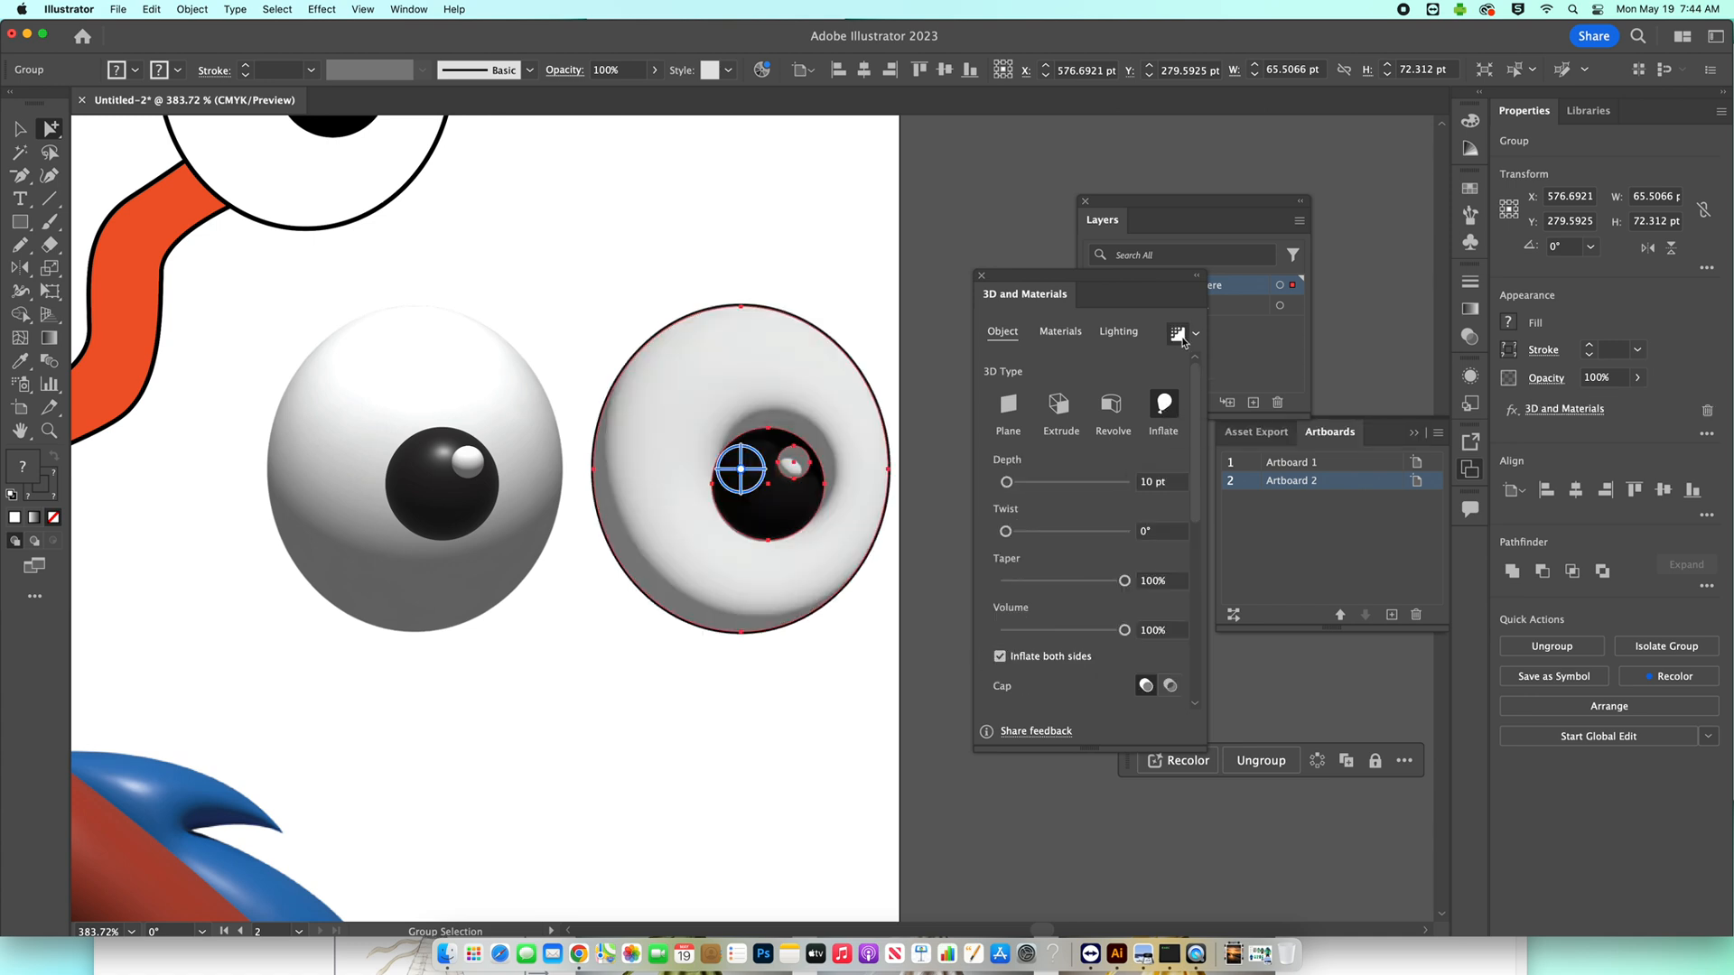
left_click(840, 284)
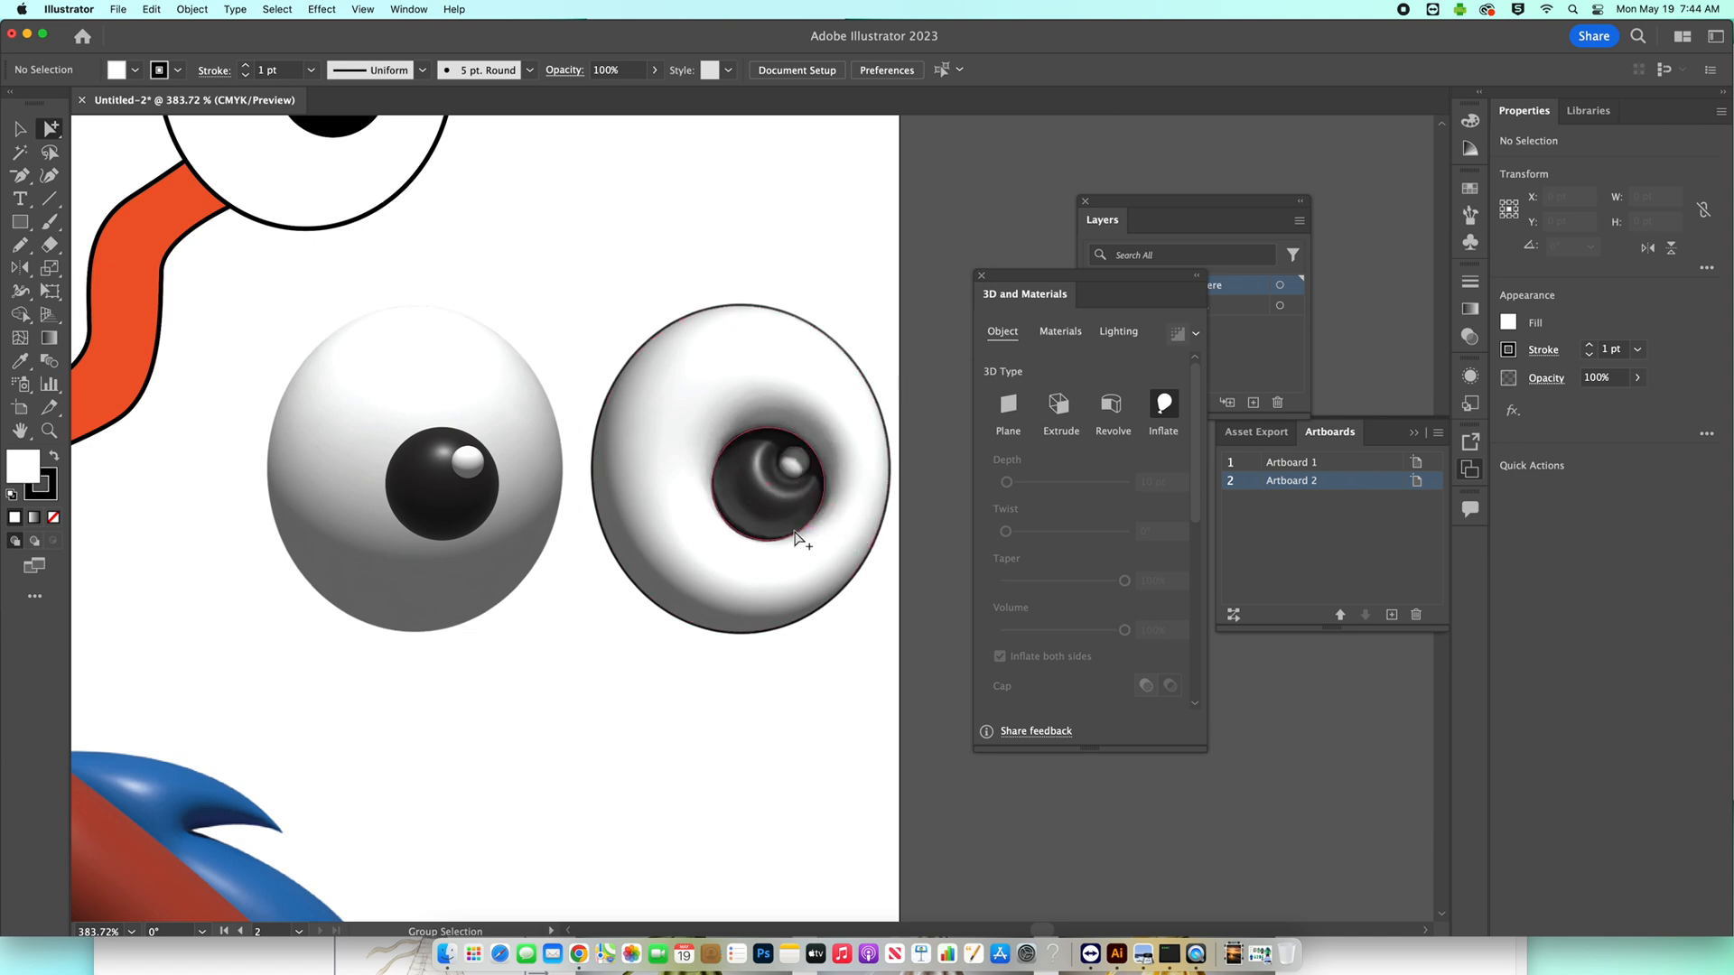
Set the stroke of the white shape inside the inflated eye group to None and deselect it.
left_click(762, 375)
left_click(173, 78)
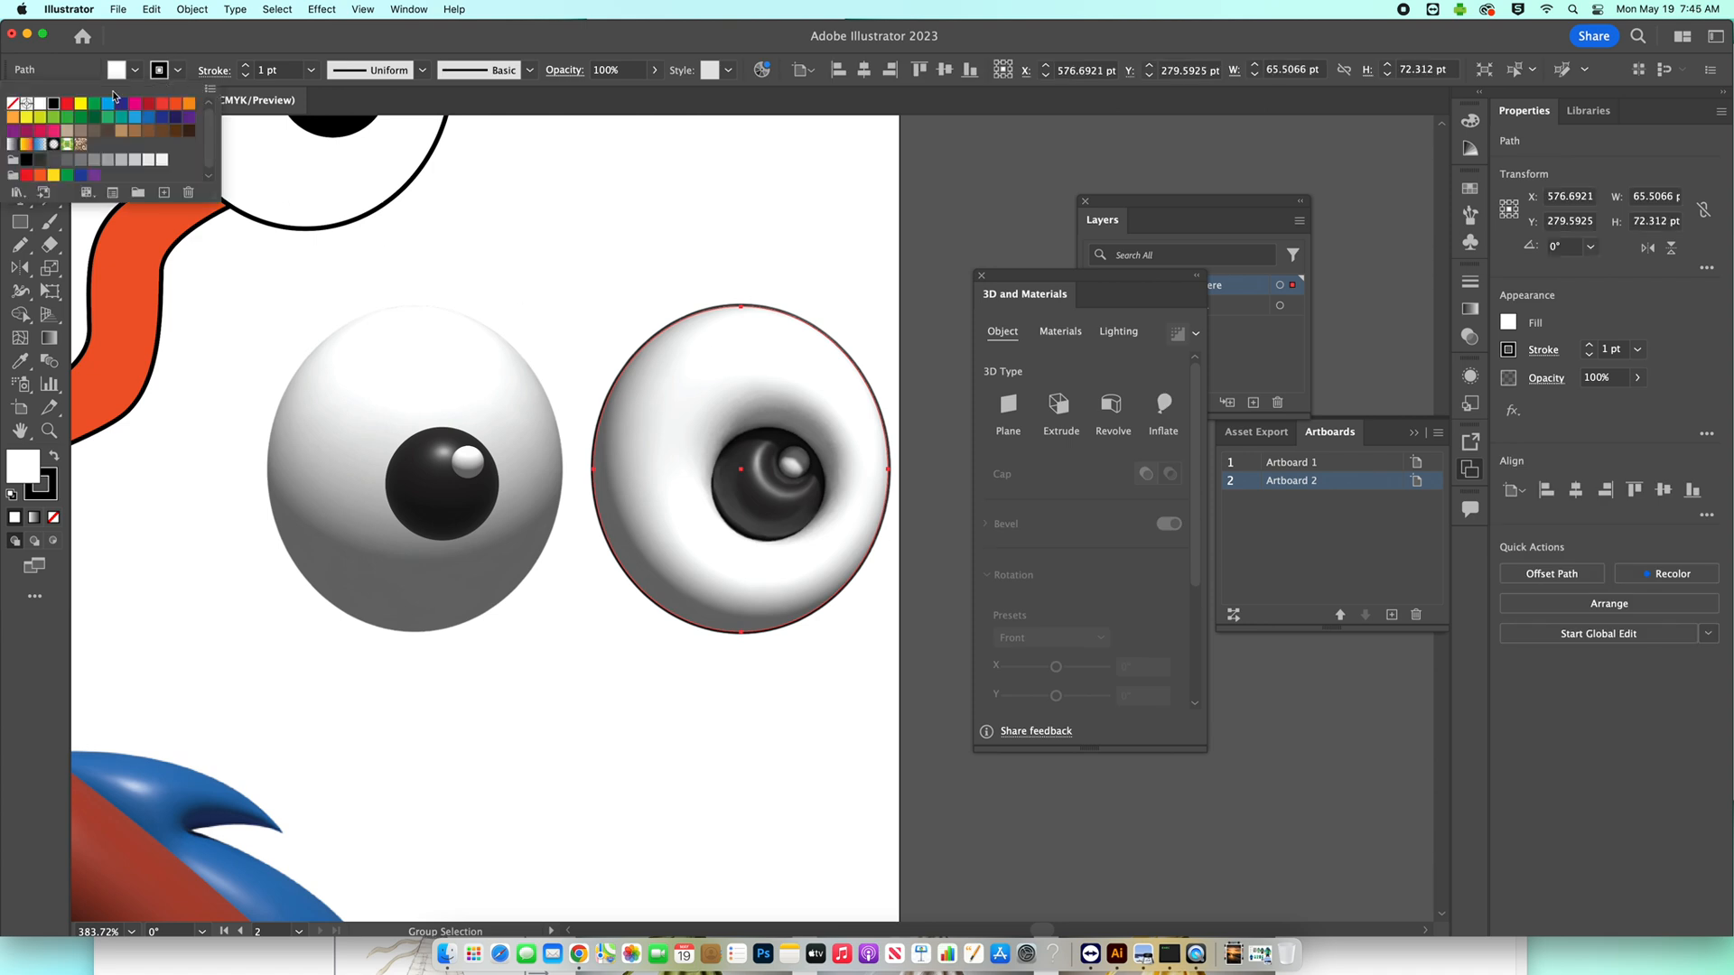
left_click(13, 104)
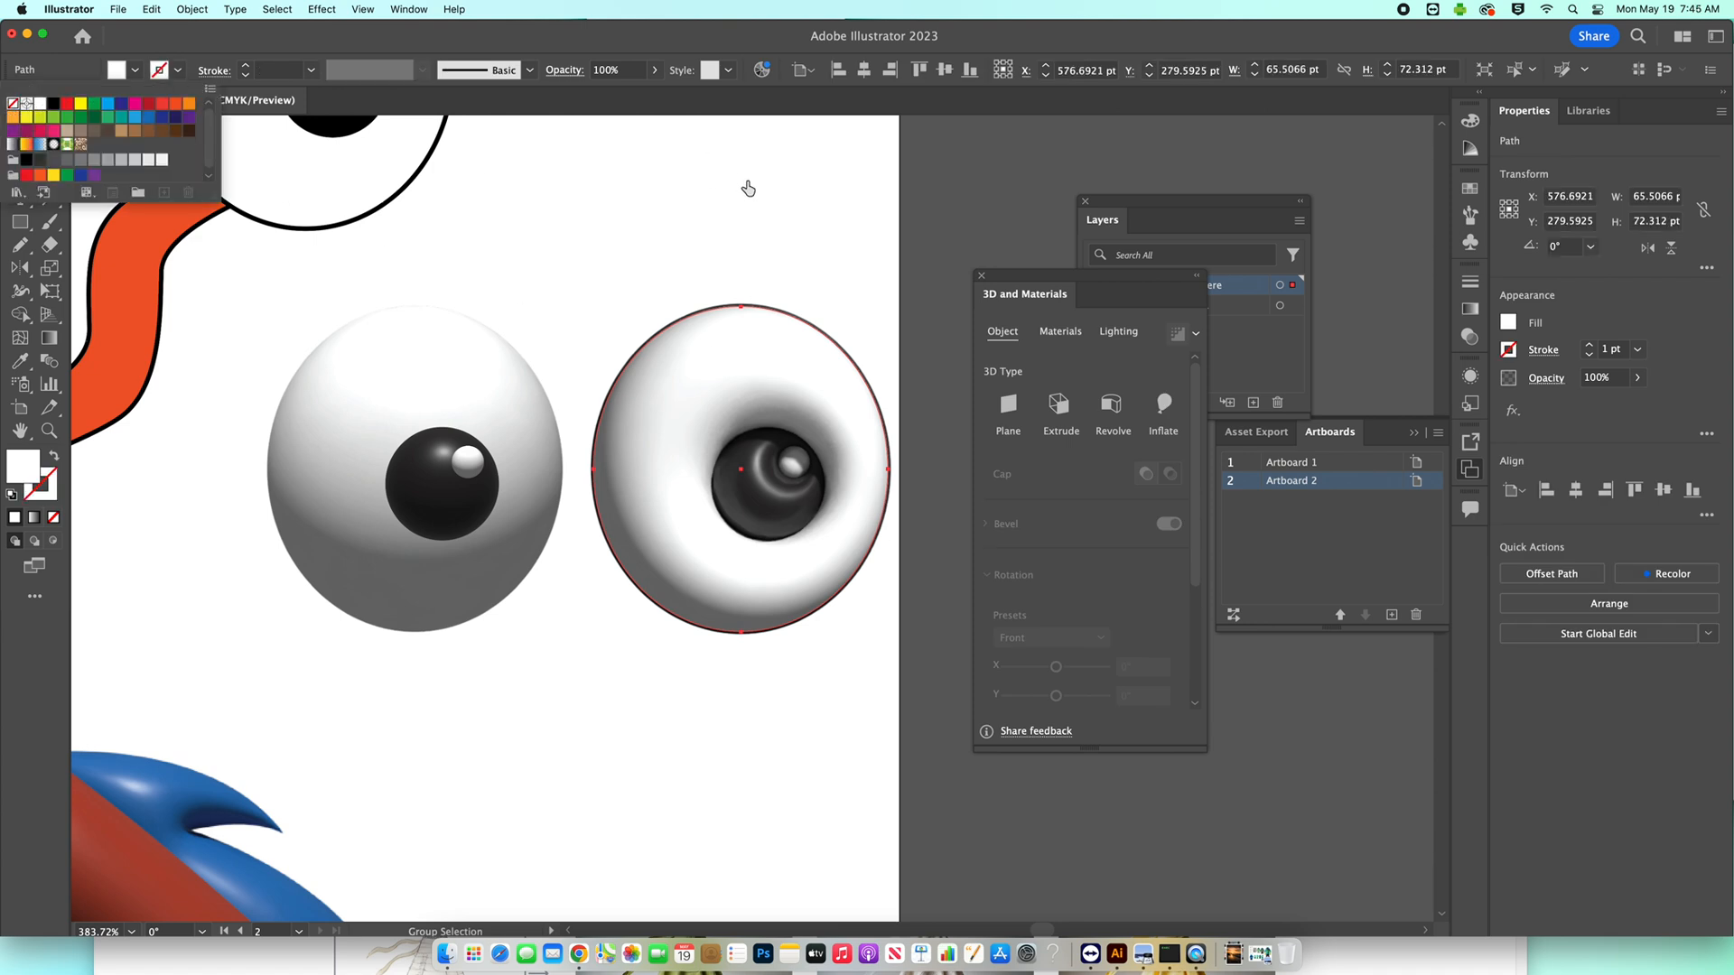
left_click(745, 184)
left_click(871, 330)
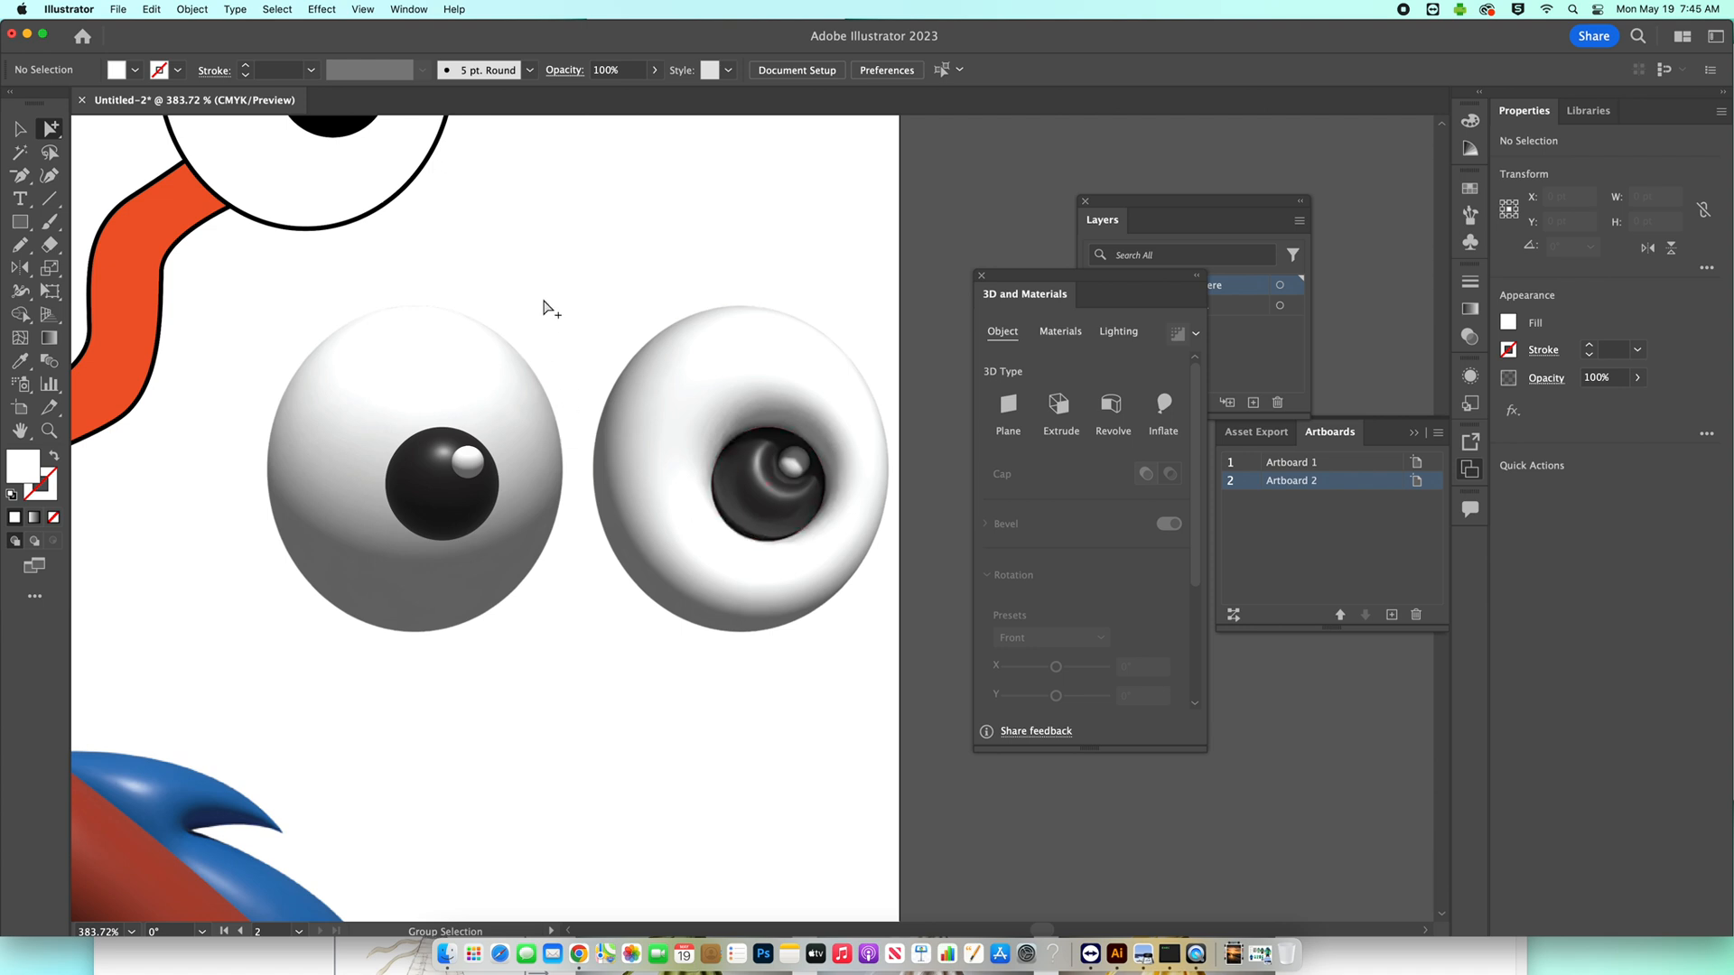
Delete both inflated eye copies beside the monster and return to the full artboard view.
left_click(774, 341)
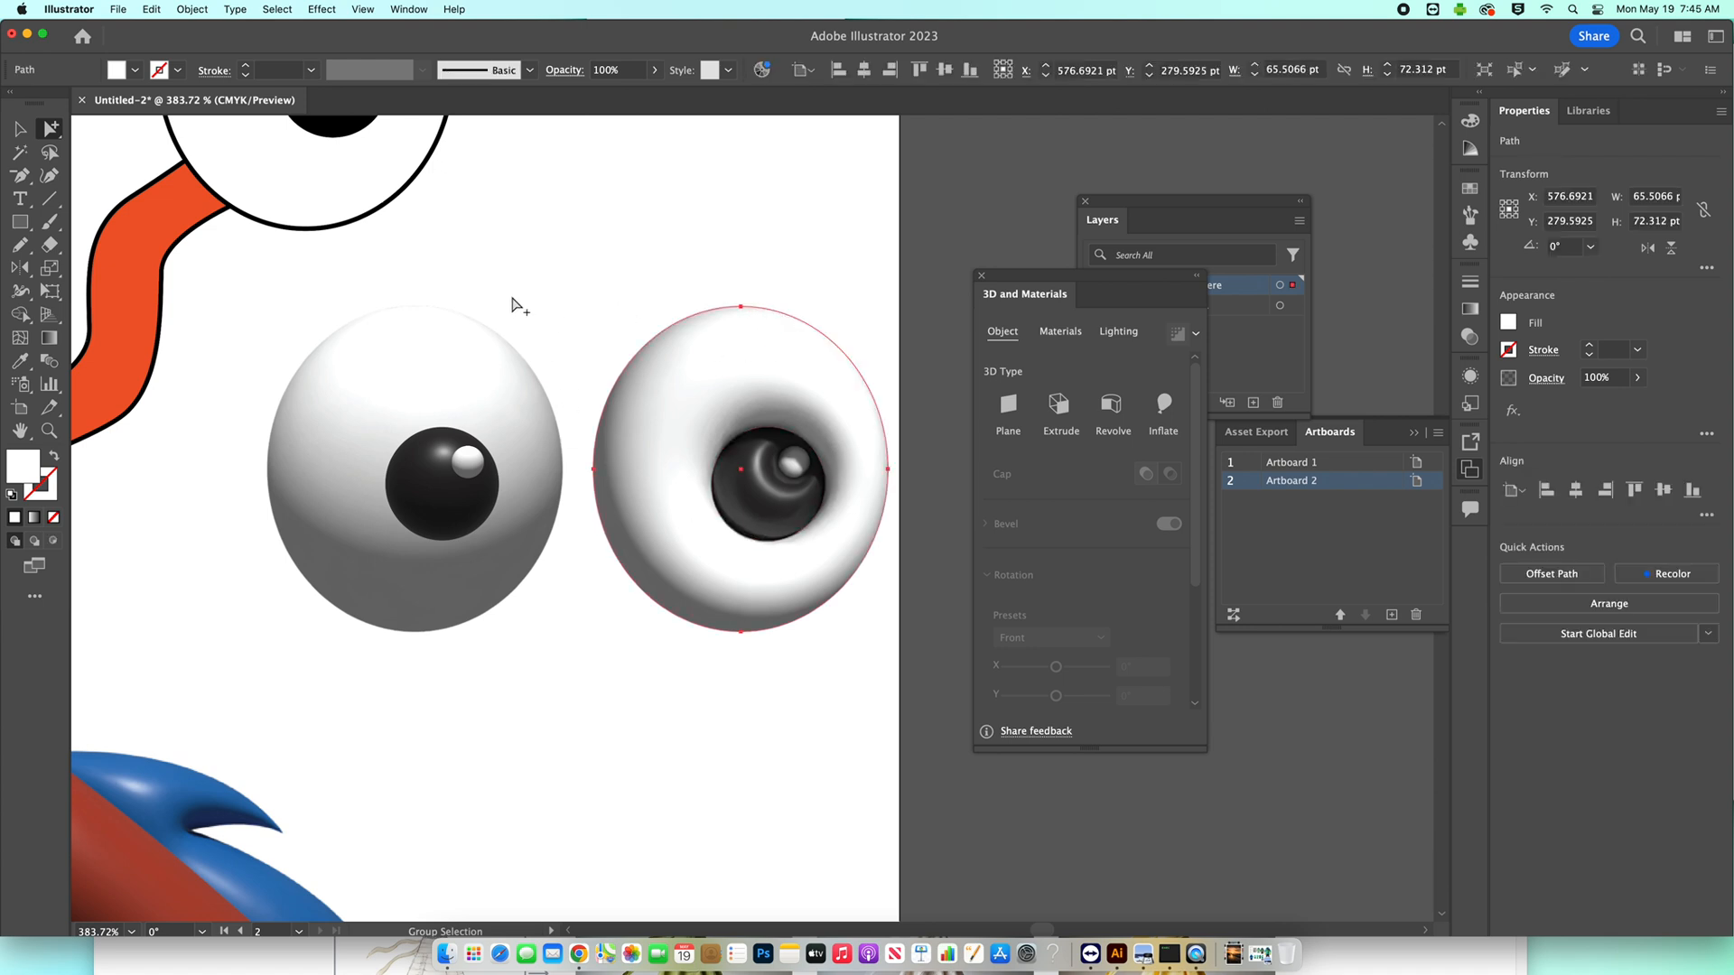
left_click(484, 363)
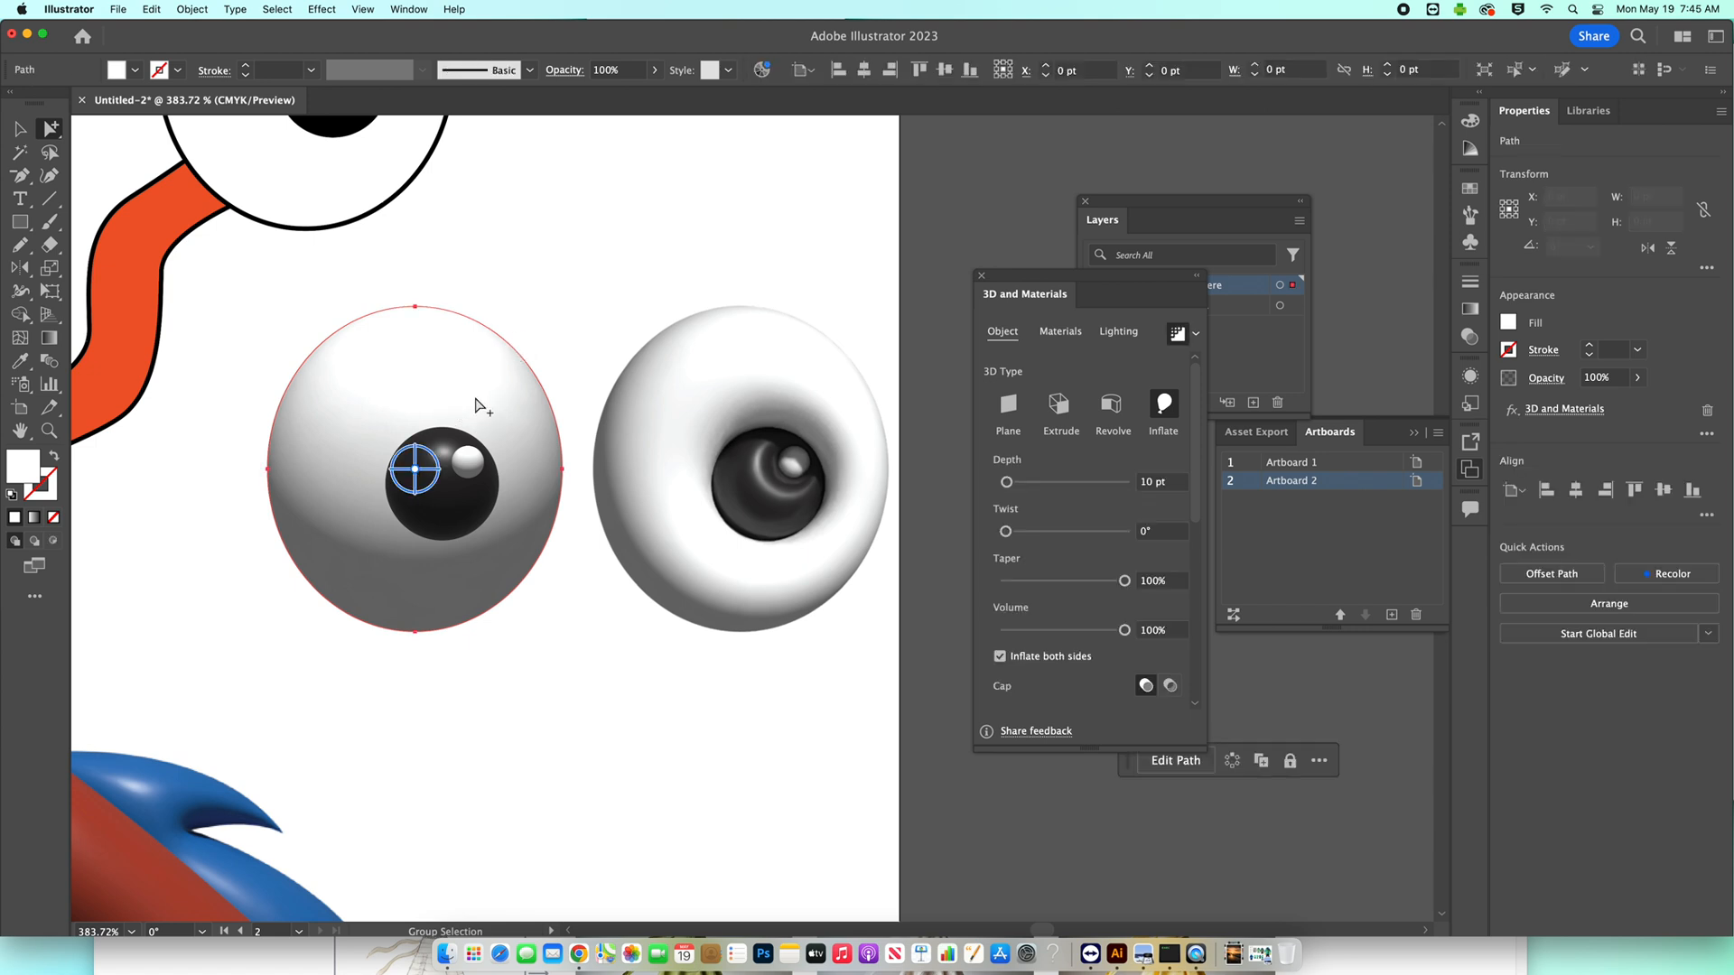
left_click(503, 244)
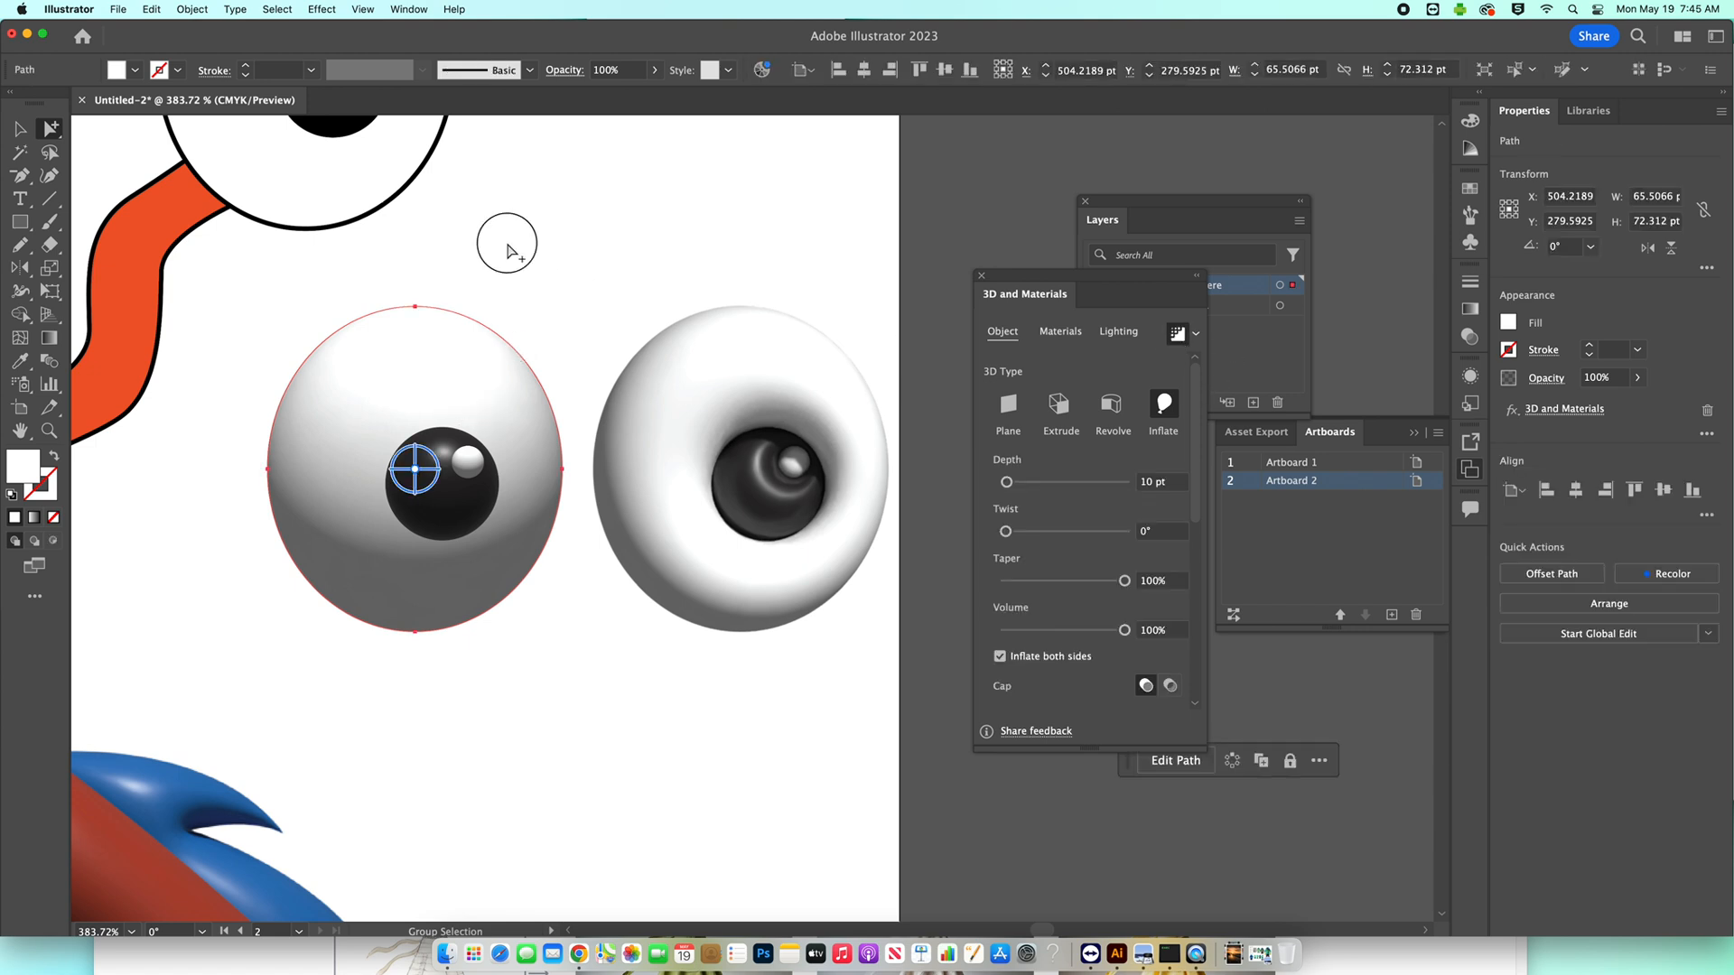
left_click_drag(395, 260, 835, 626)
left_click(835, 625)
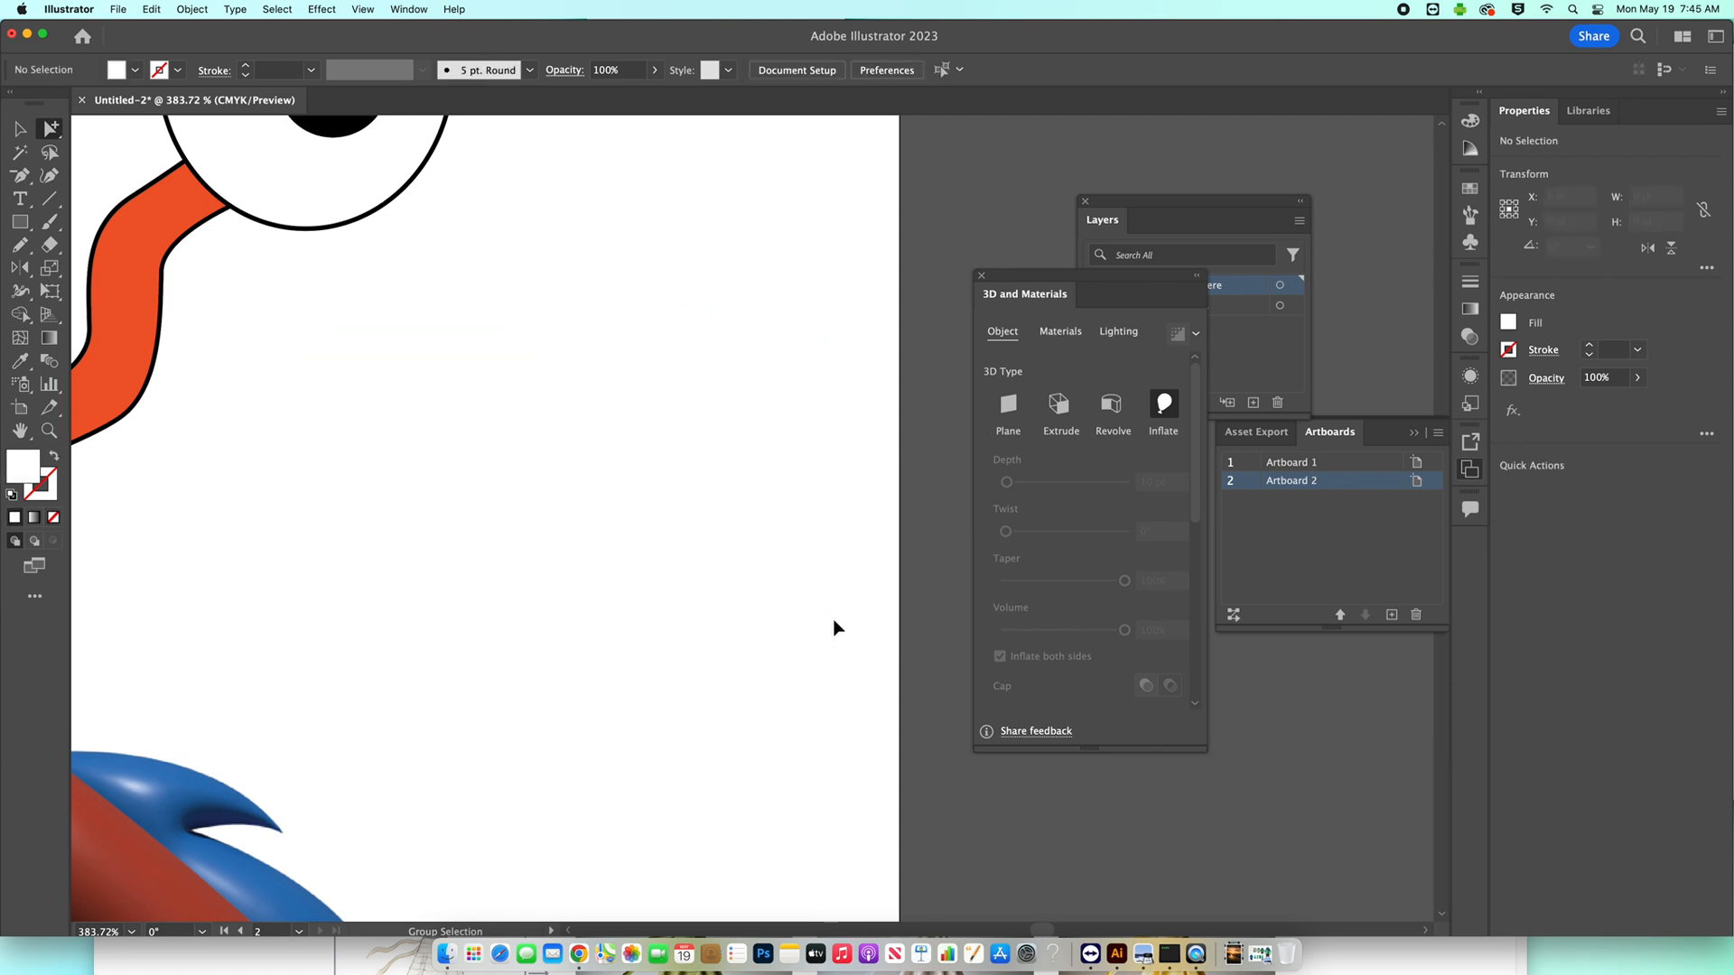
key("super+0")
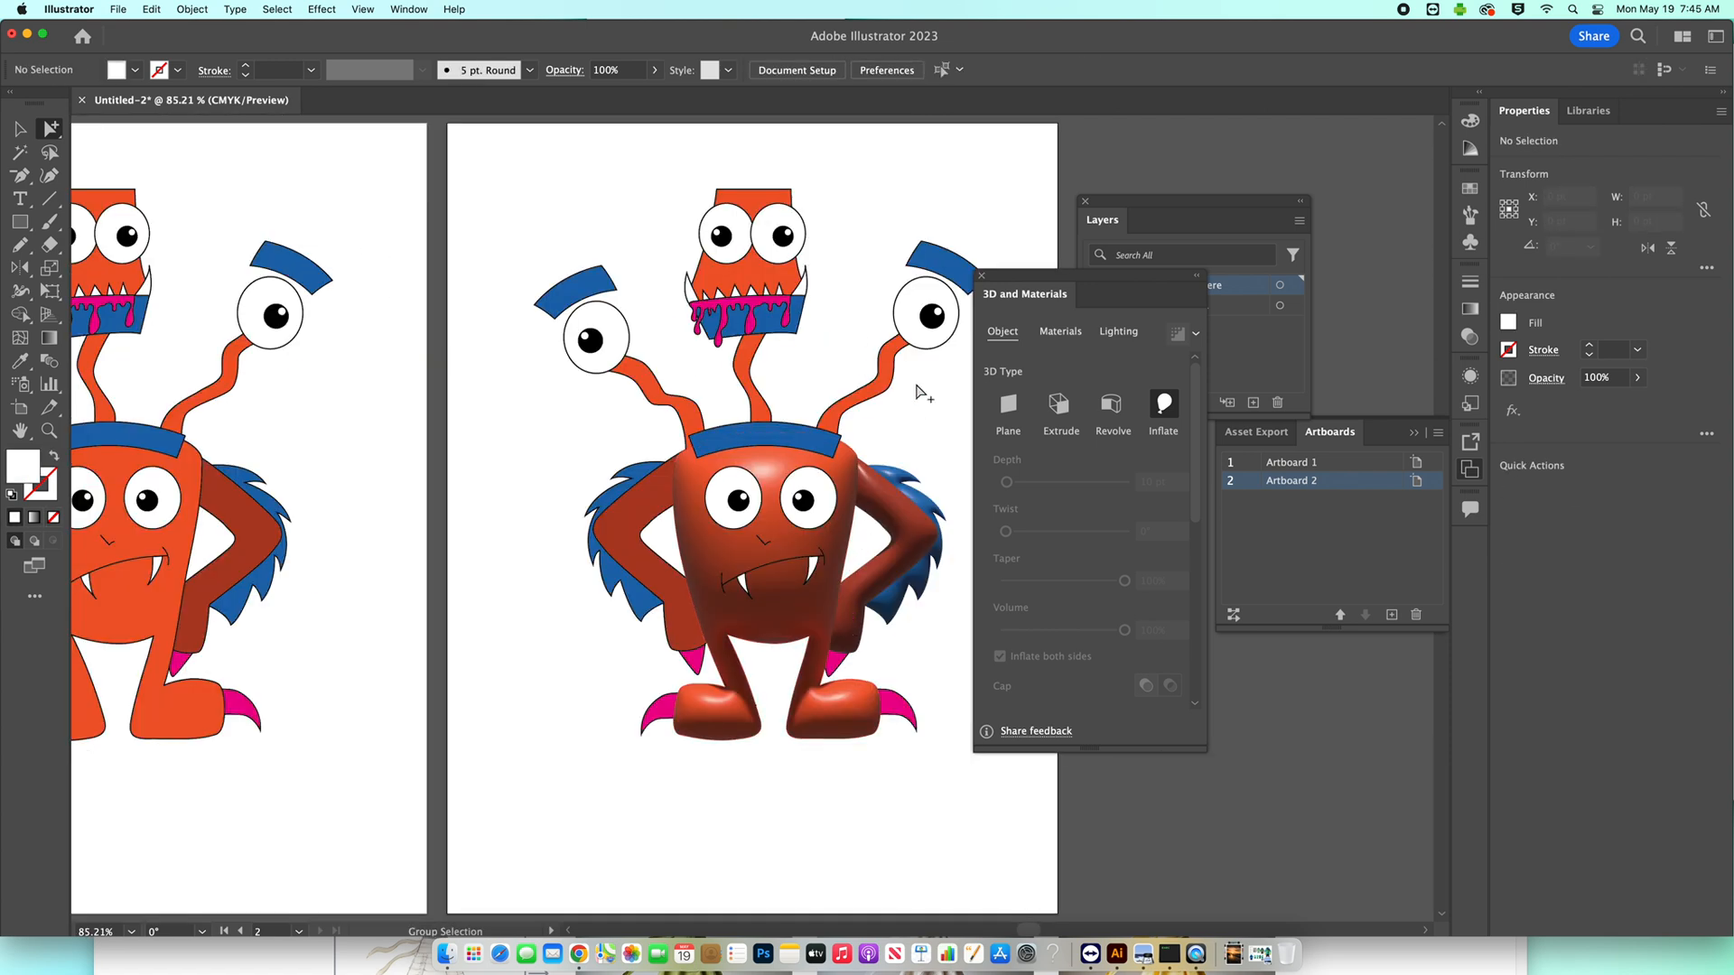